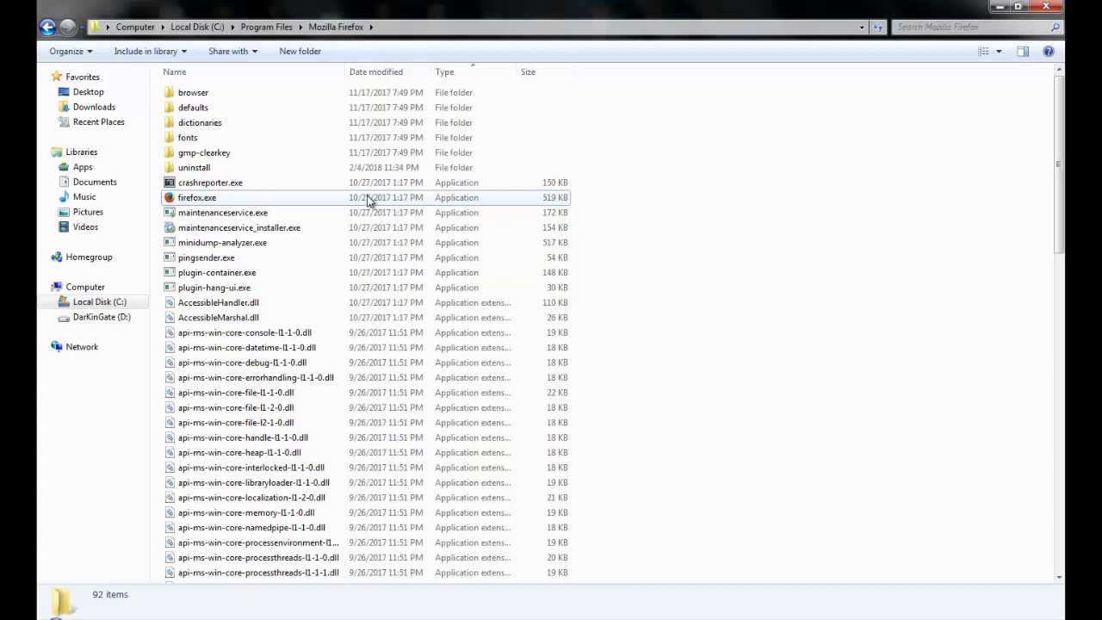
# Step: Start Task Manager and open the computer's system properties from the Start menu
pyautogui.rightClick(582, 613)
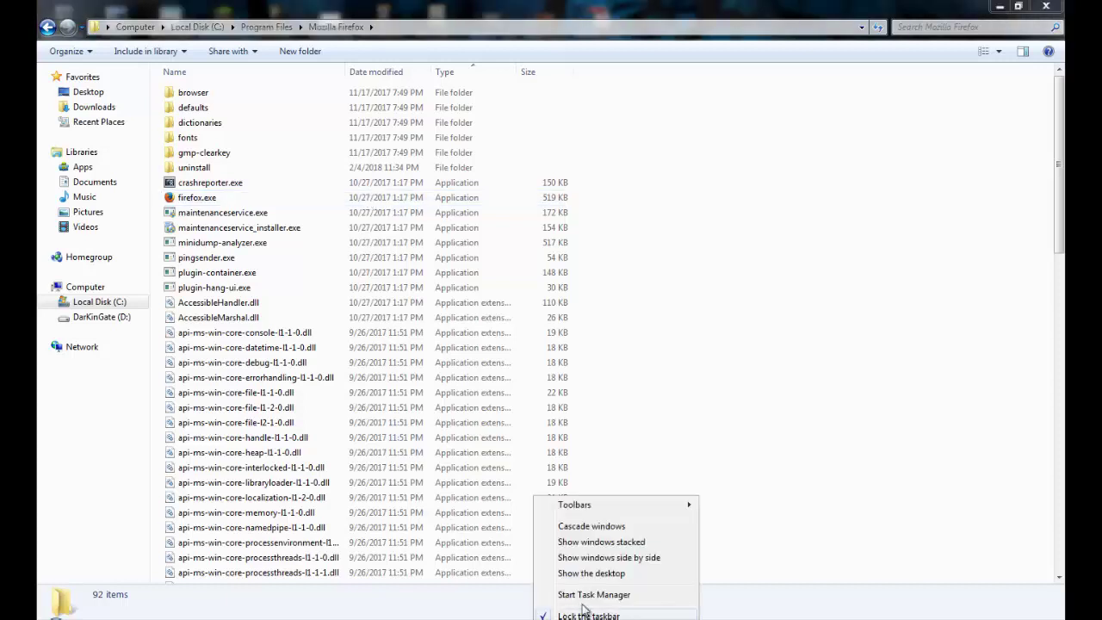
pyautogui.click(603, 613)
pyautogui.click(47, 608)
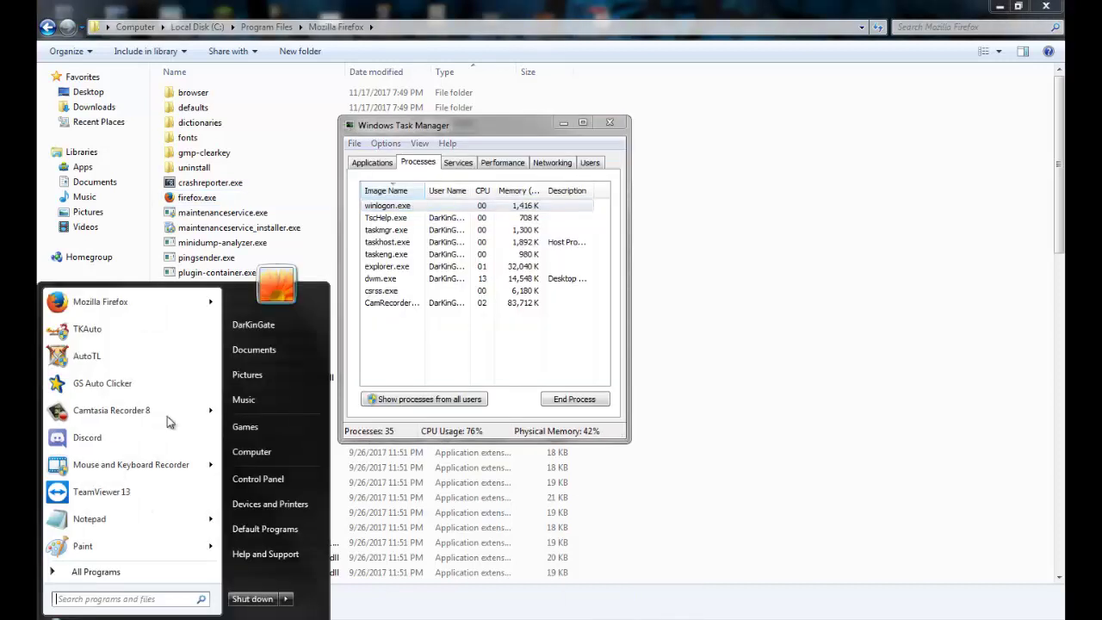
pyautogui.rightClick(259, 454)
pyautogui.click(294, 576)
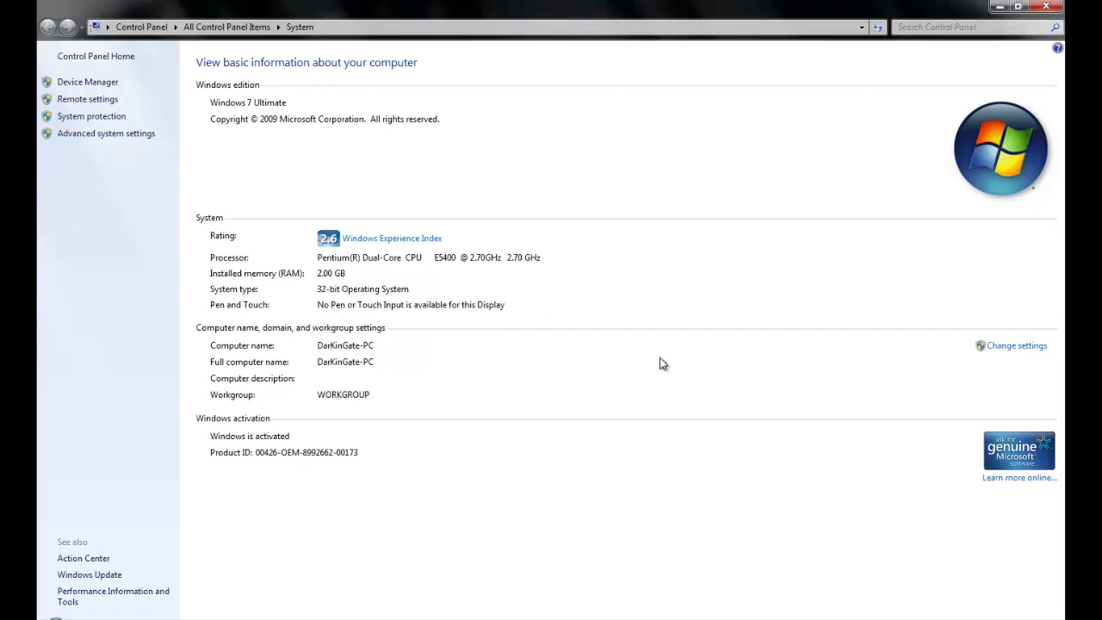
# Step: Close System Properties and launch firefox.exe from the Mozilla Firefox folder
pyautogui.click(1046, 6)
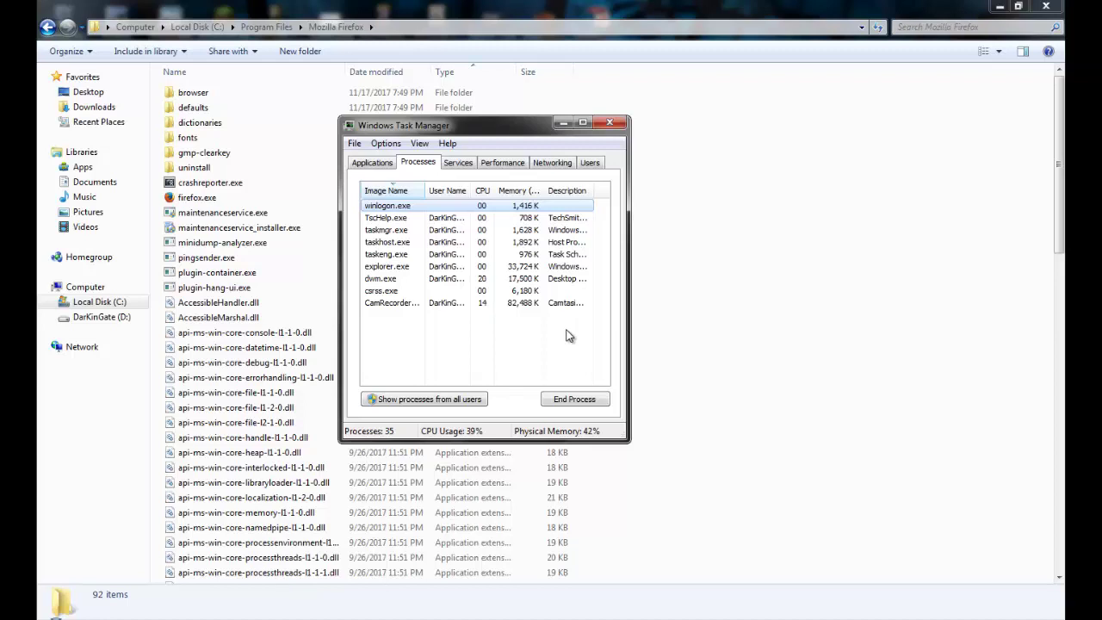
pyautogui.click(733, 308)
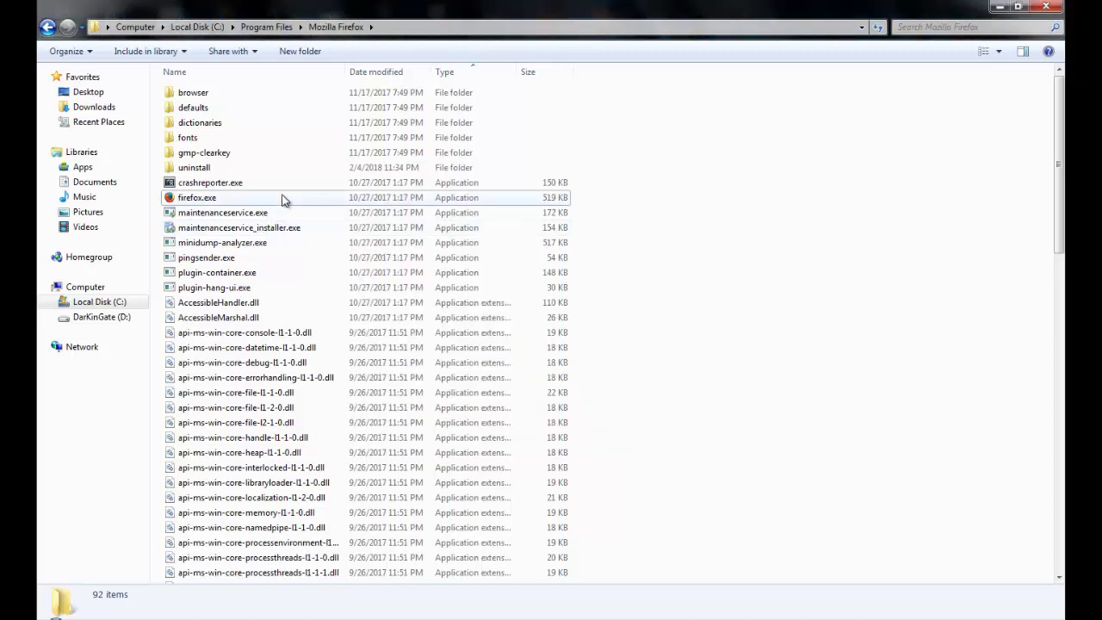
pyautogui.click(286, 198)
# Step: Compare the memory of the three firefox.exe processes, the largest at 125,652 K
pyautogui.click(371, 616)
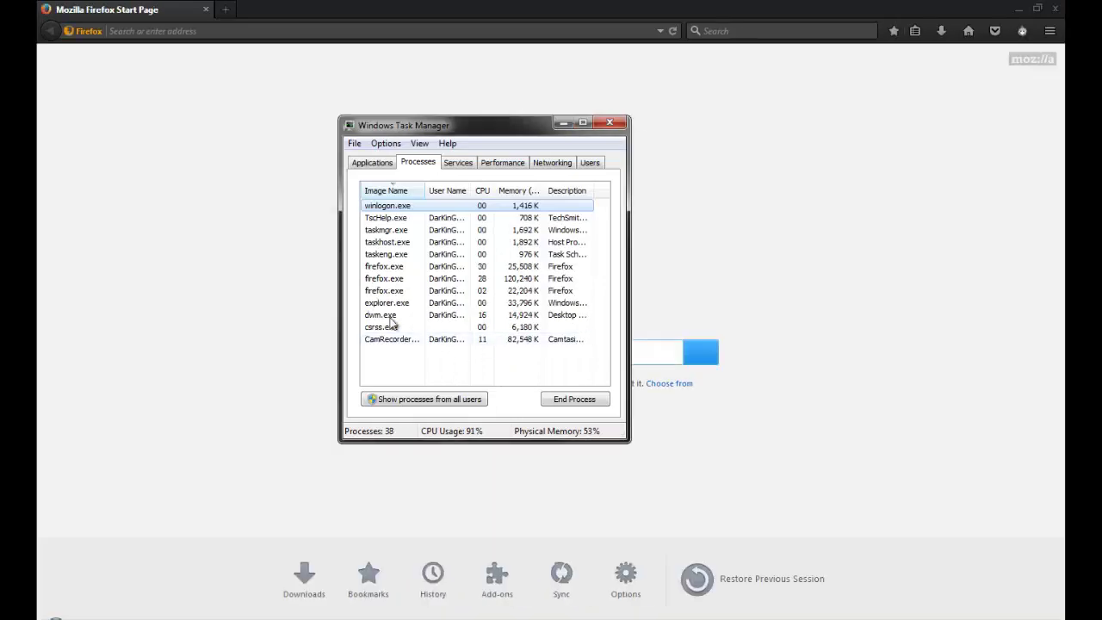
pyautogui.click(387, 281)
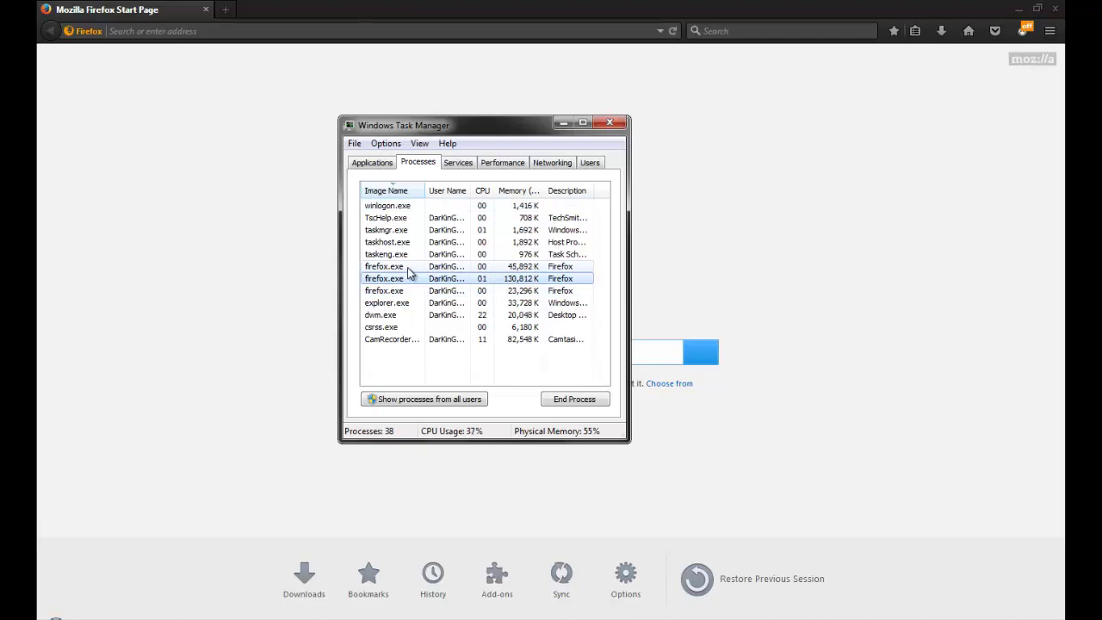
pyautogui.click(409, 267)
pyautogui.click(420, 291)
pyautogui.click(427, 271)
pyautogui.click(420, 280)
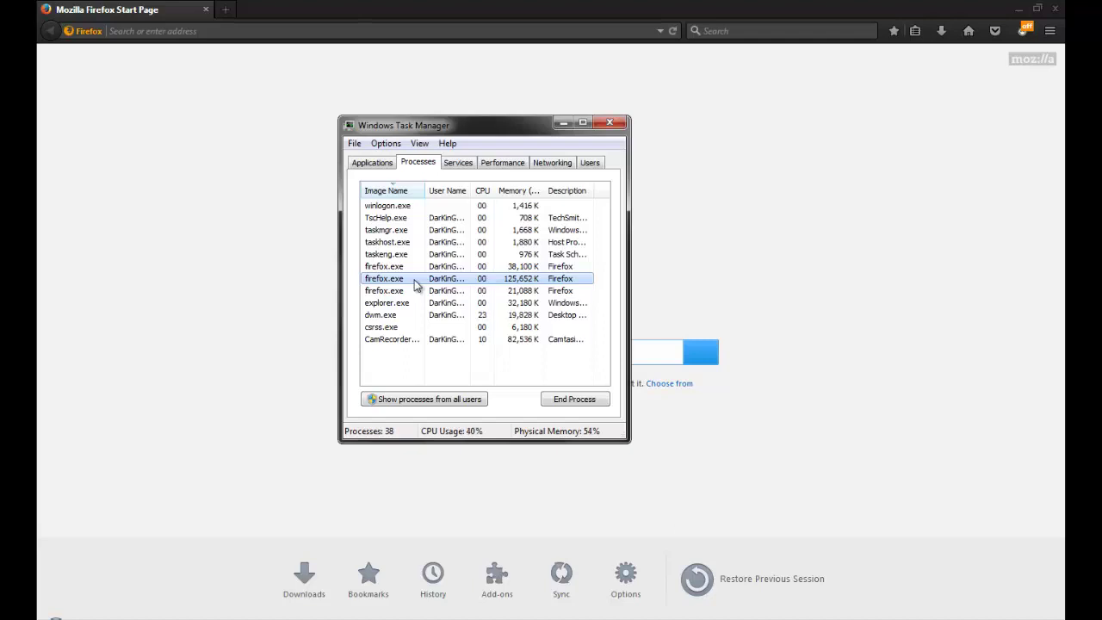
# Step: Check the Performance graphs, return to Processes, then hide Task Manager to reveal Firefox
pyautogui.click(504, 166)
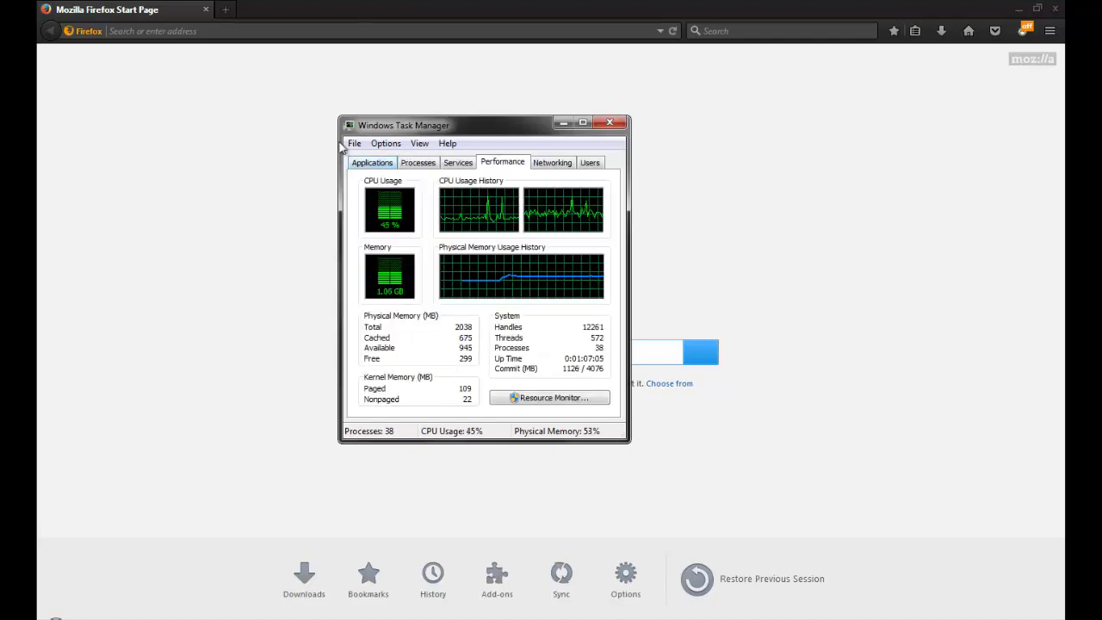
pyautogui.click(413, 172)
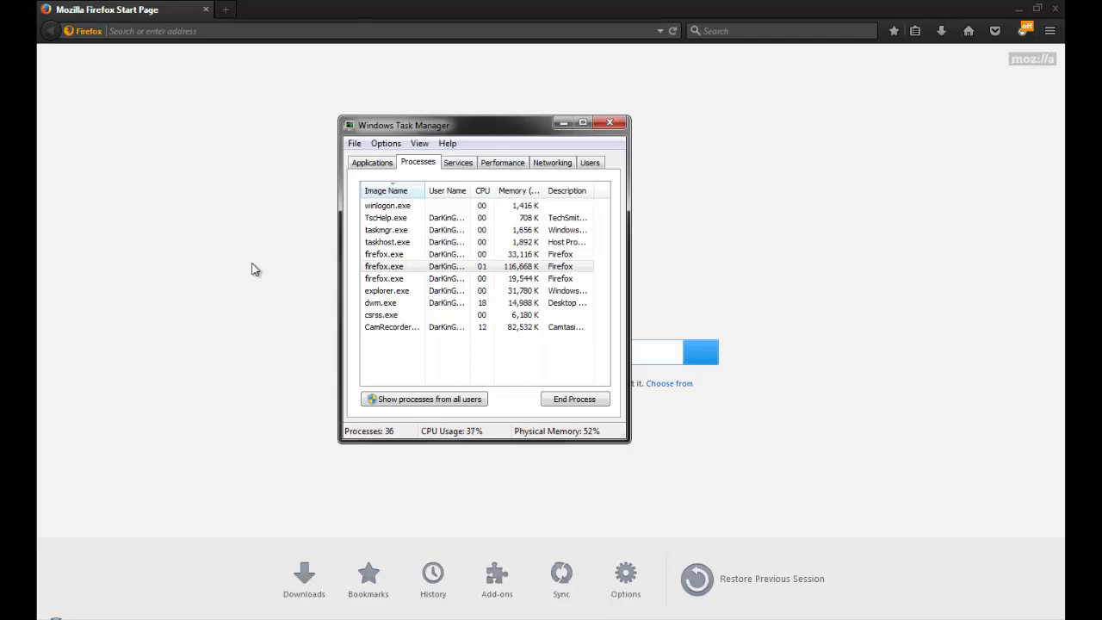
pyautogui.click(255, 270)
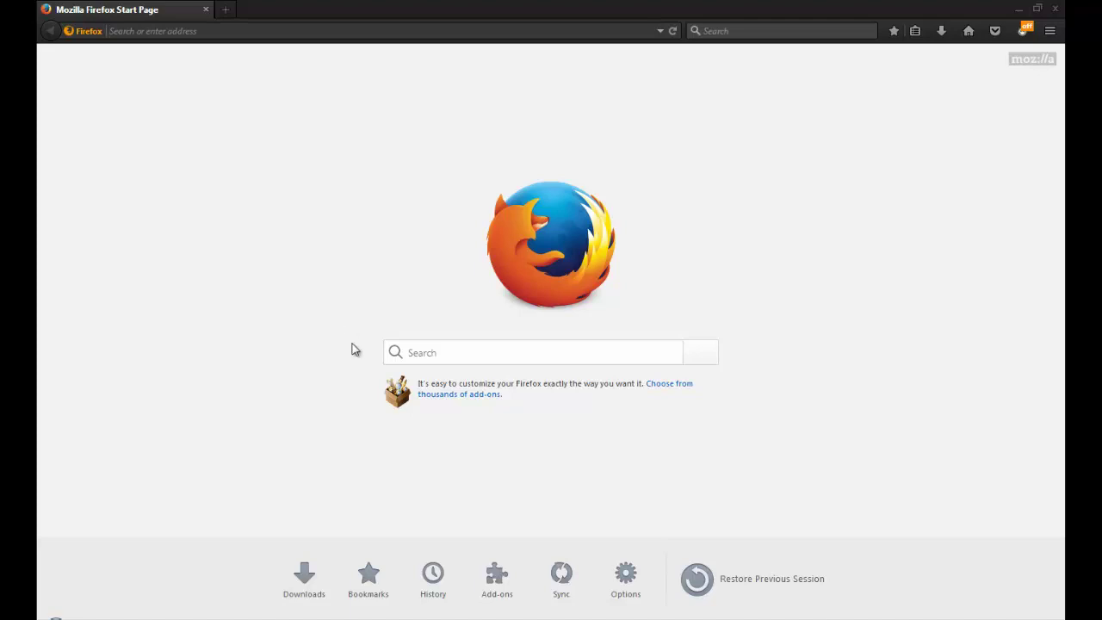
# Step: Load about:config in Firefox and accept the 'I accept the risk!' warning
pyautogui.hotkey('ctrl', 'shift', 'Escape')
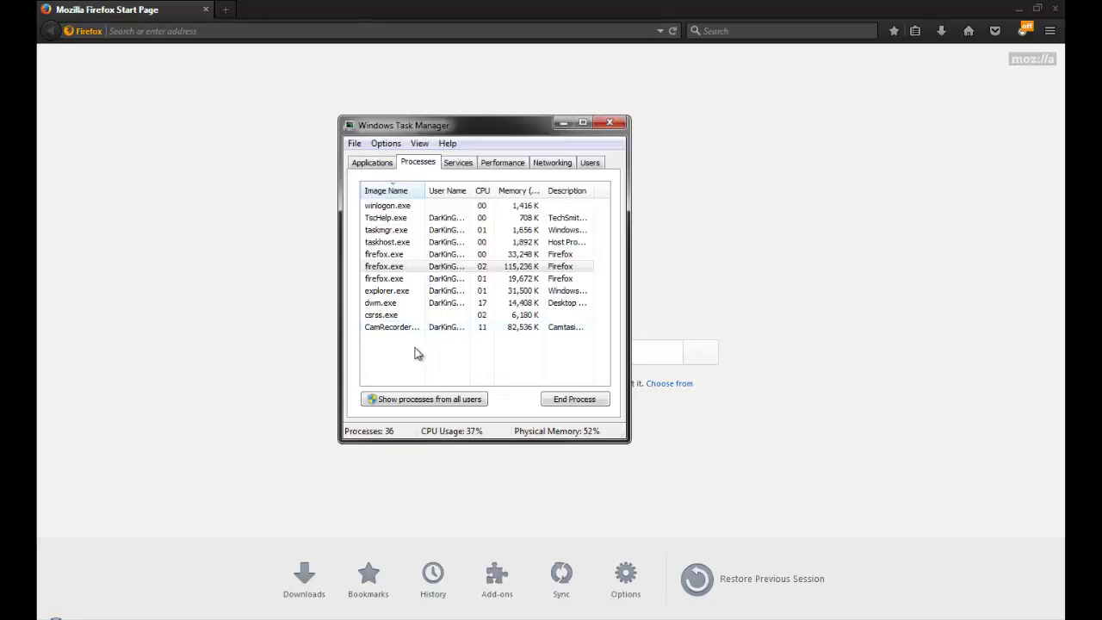
pyautogui.click(214, 269)
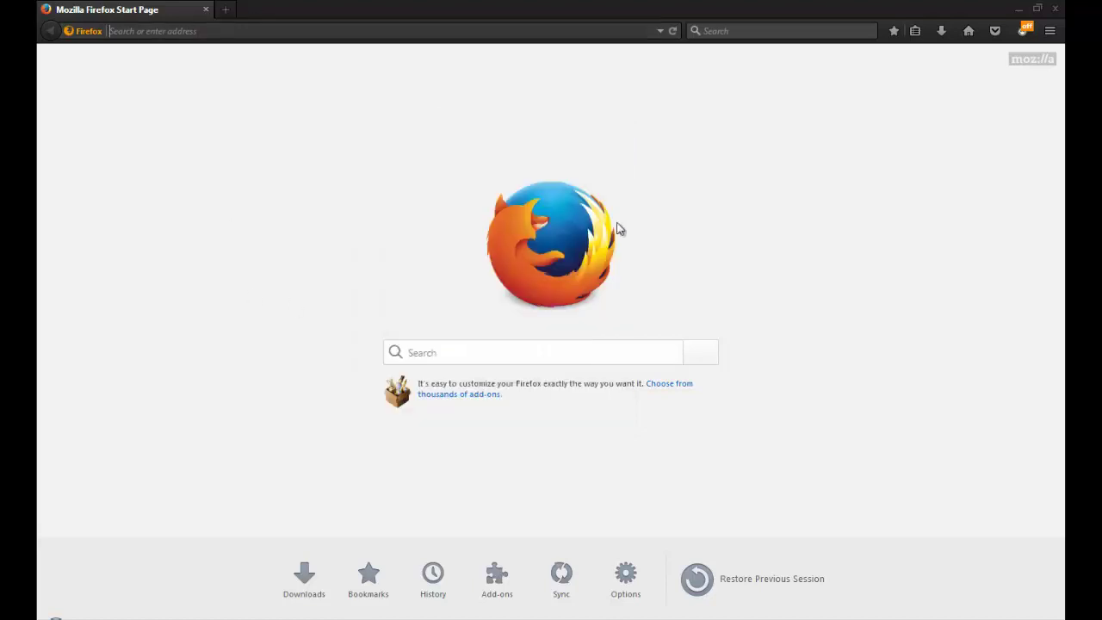
pyautogui.write('about:con')
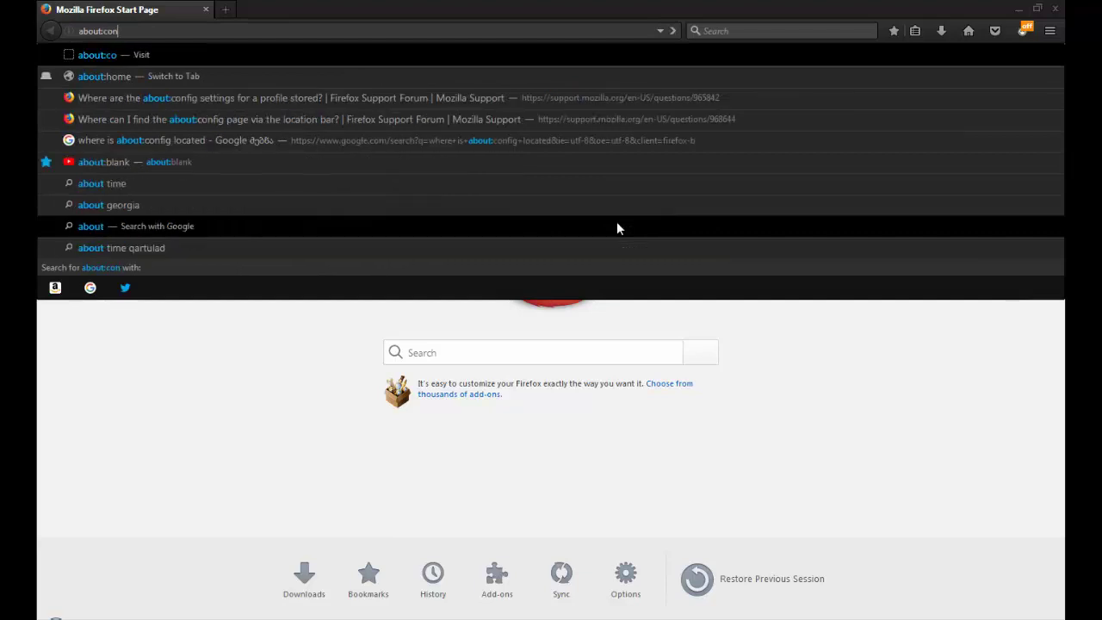
pyautogui.write('fig')
pyautogui.press('Return')
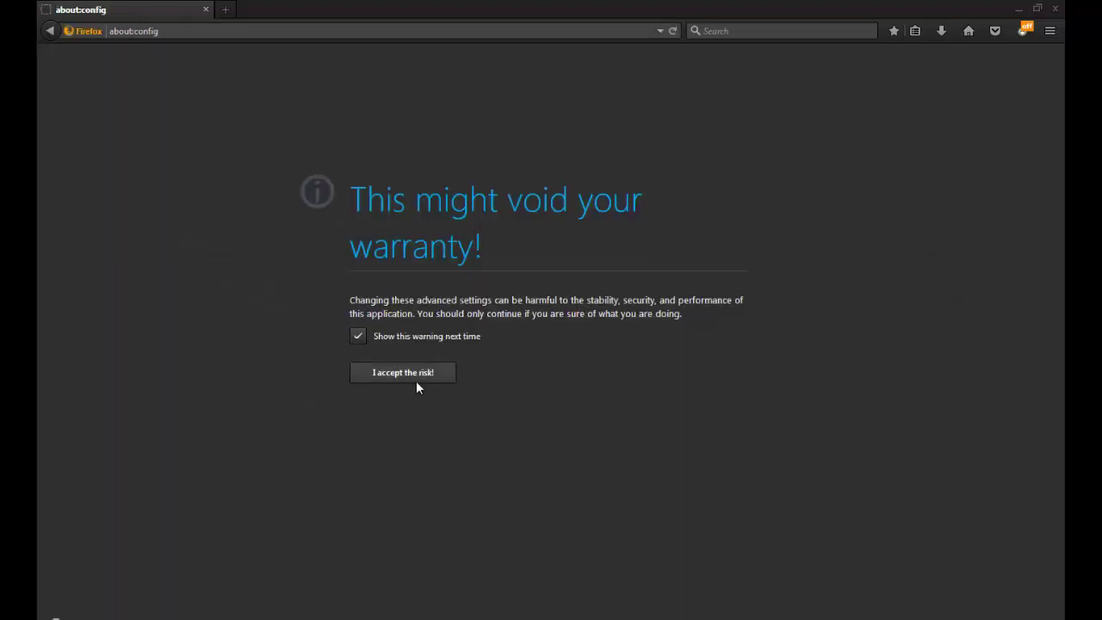
pyautogui.click(417, 379)
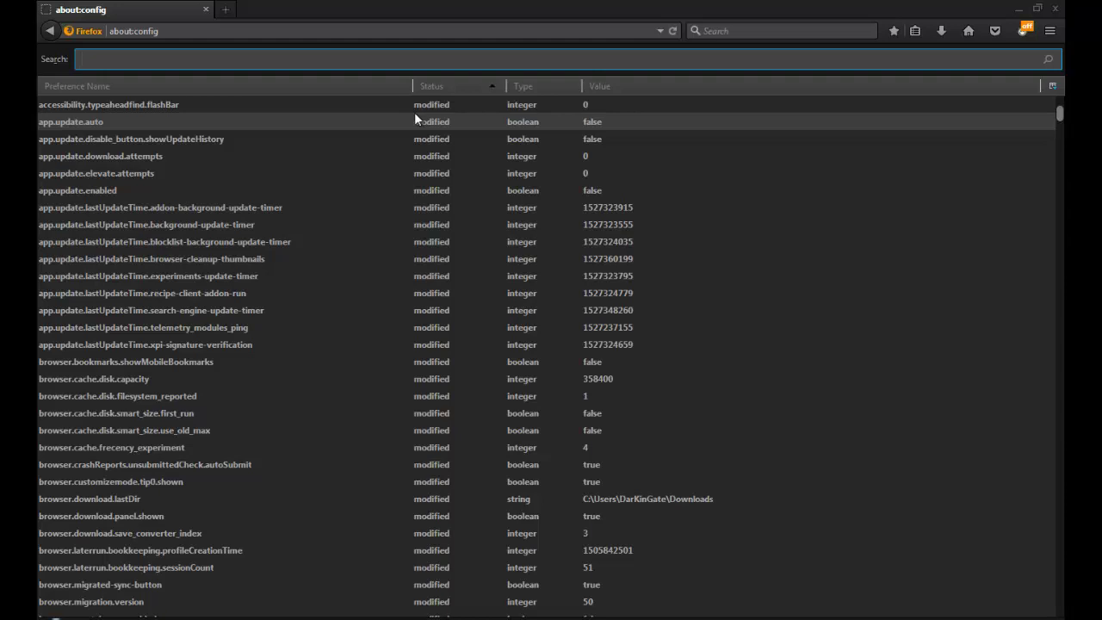
# Step: Filter on 'tabs', toggle browser.tabs.remote.autostart.2 to false, and bring up Task Manager
pyautogui.write('tabs')
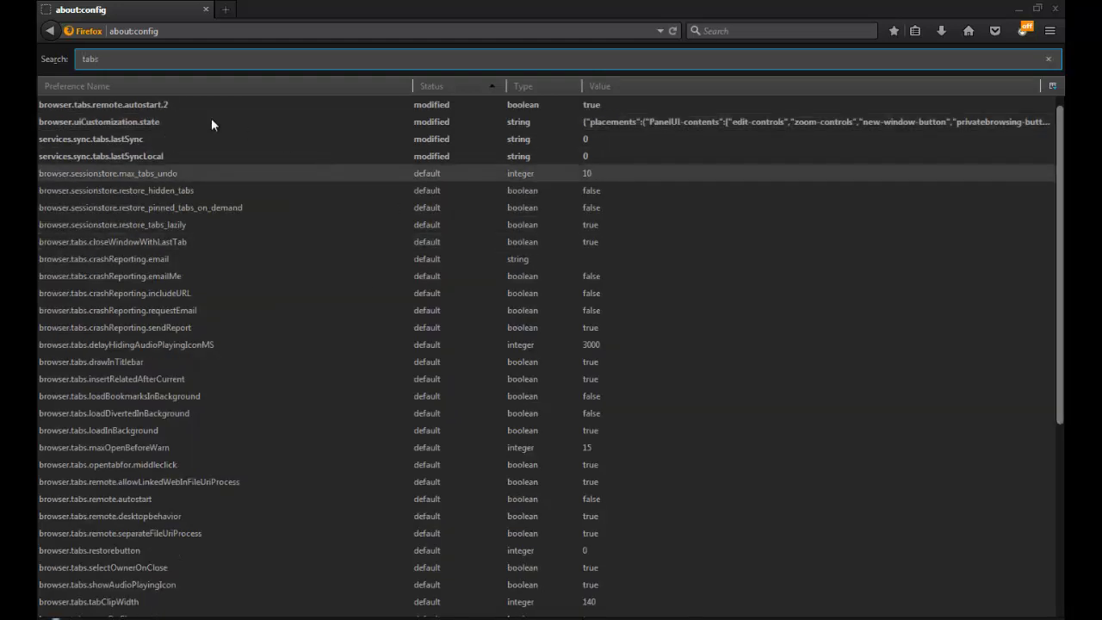
pyautogui.click(123, 101)
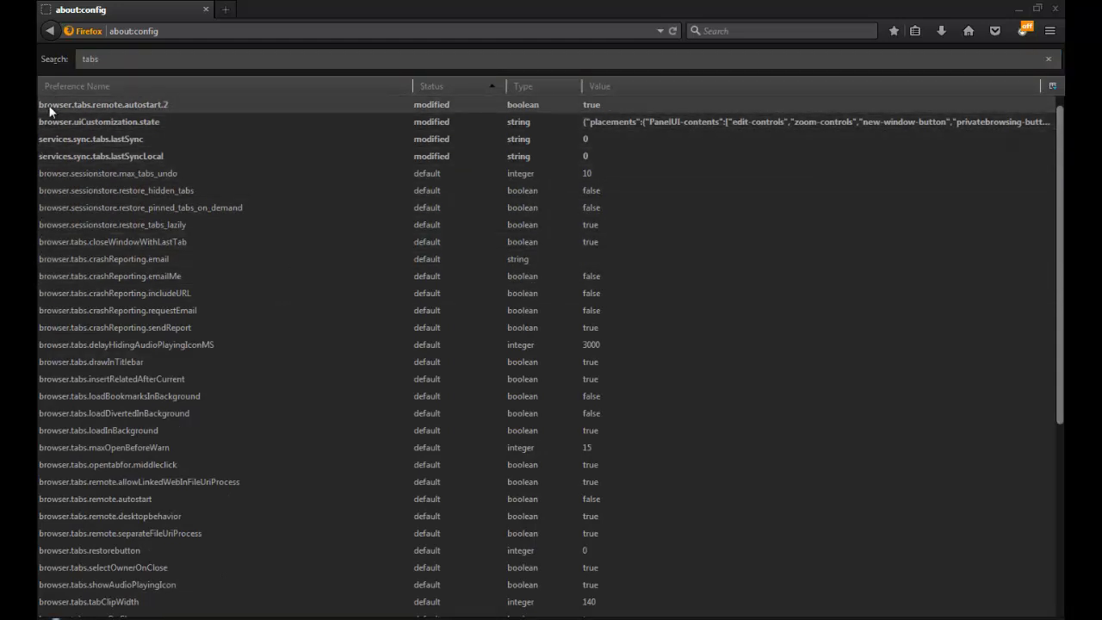
pyautogui.press('Down')
pyautogui.doubleClick(198, 102)
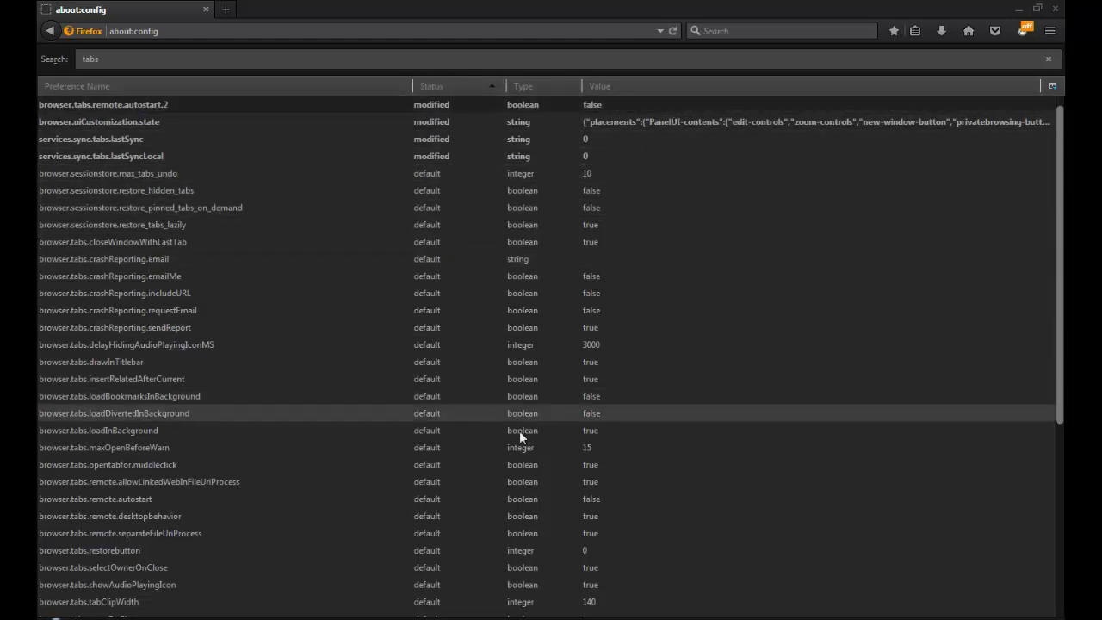
pyautogui.hotkey('ctrl', 'shift', 'Escape')
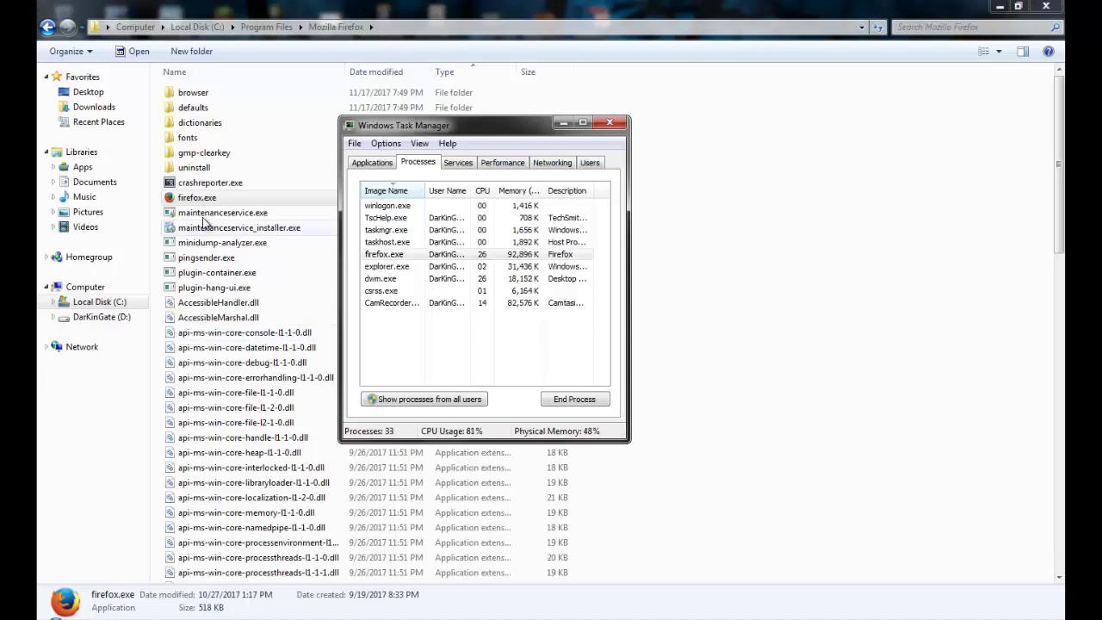
# Step: Restart Firefox, confirm it runs as one firefox.exe process, and close Task Manager
pyautogui.click(214, 200)
pyautogui.press('Return')
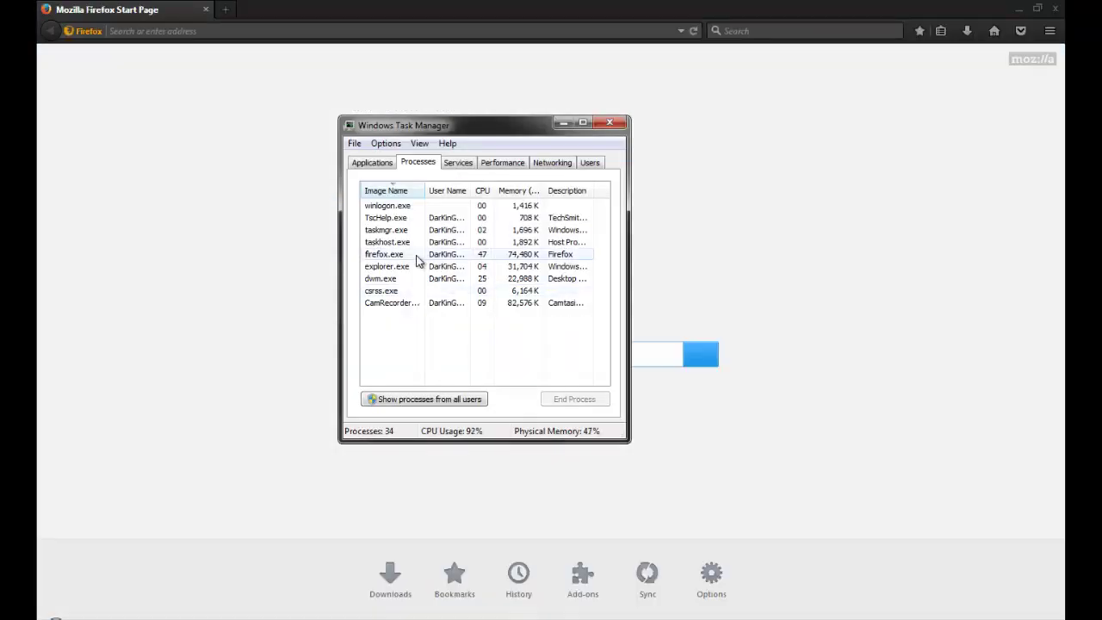
pyautogui.click(417, 257)
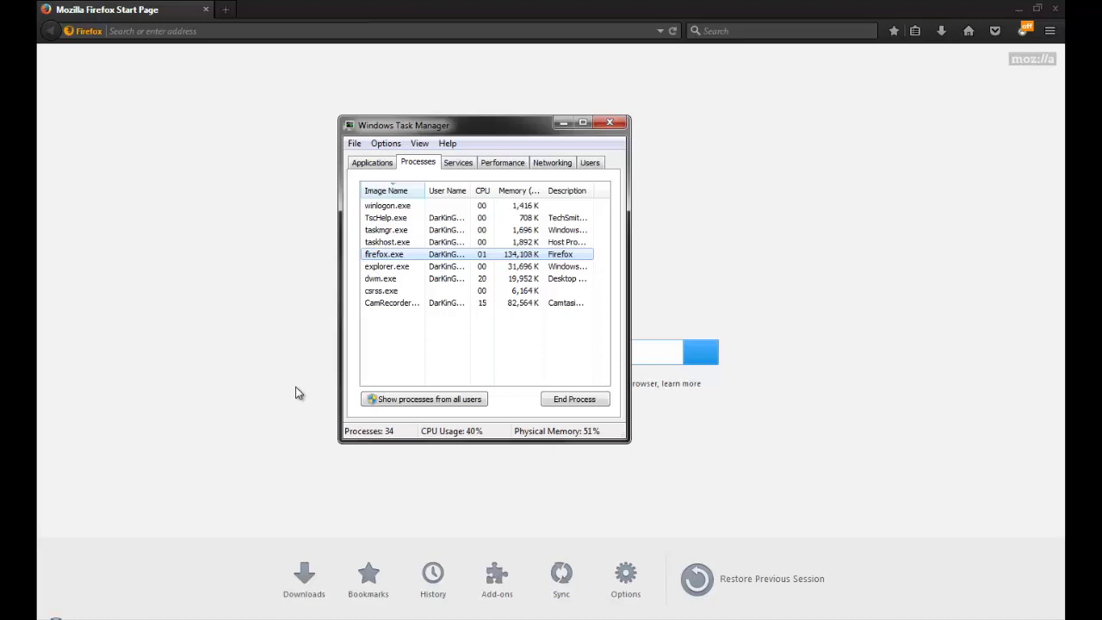
pyautogui.hotkey('alt', 'F4')
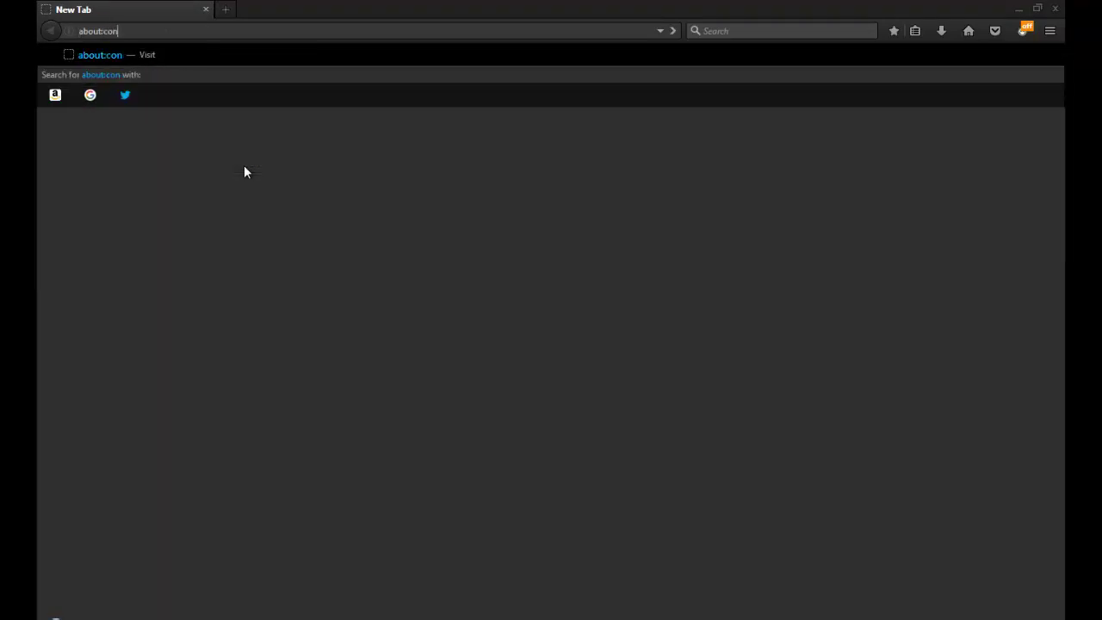
# Step: Load about:config, fixing the mistyped 'about:confid', and get past the risk warning
pyautogui.write('d')
pyautogui.press('Return')
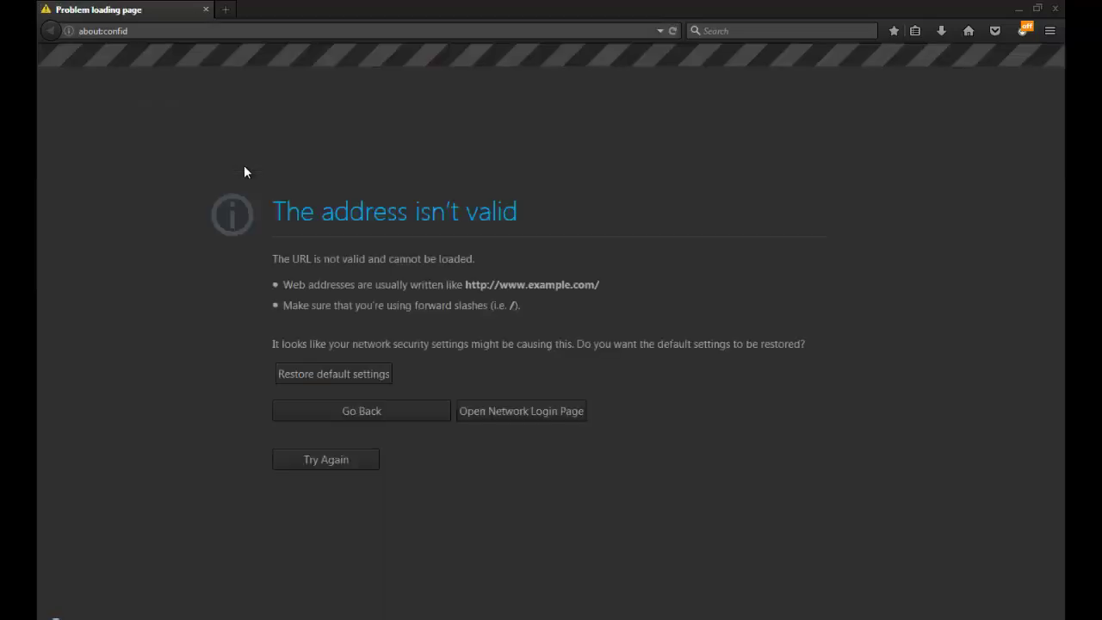
pyautogui.moveTo(126, 31); pyautogui.dragTo(141, 31)
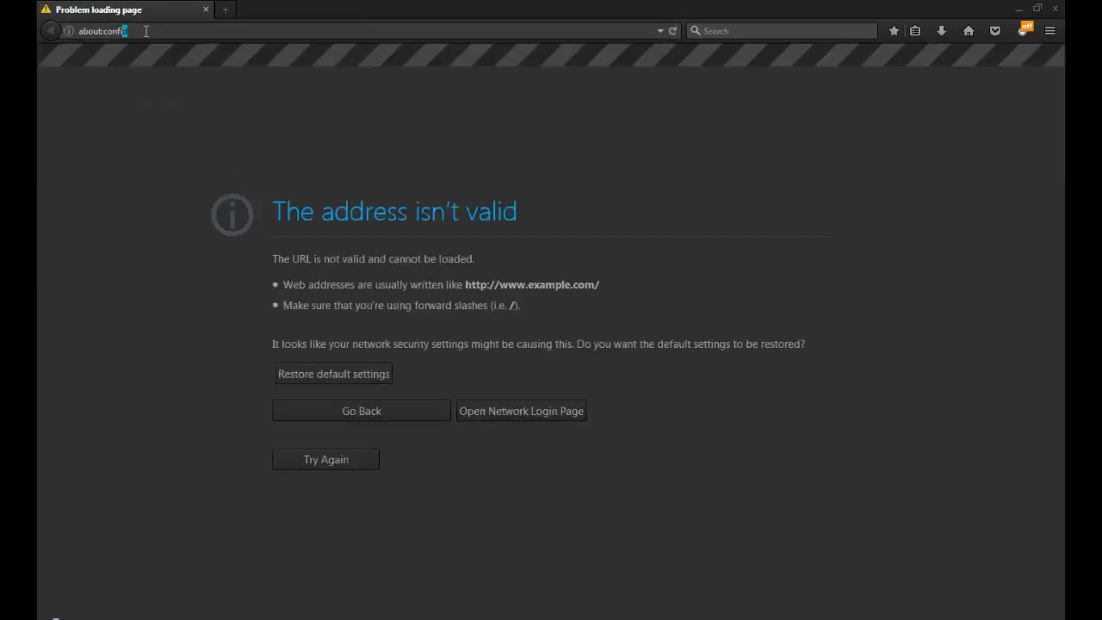
pyautogui.write('g')
pyautogui.press('Return')
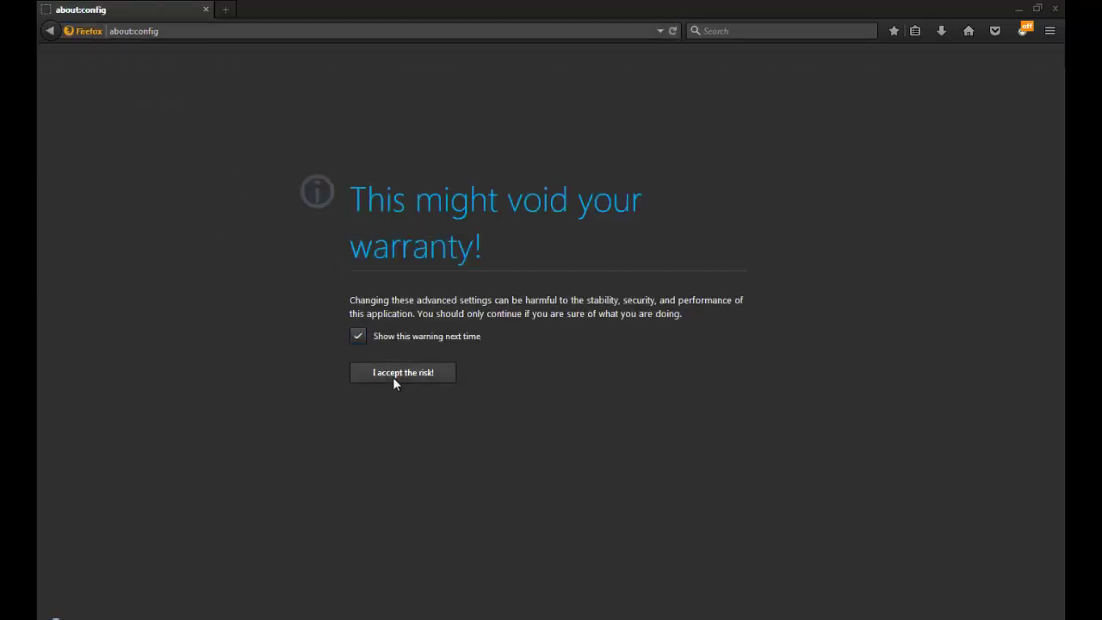
pyautogui.click(414, 378)
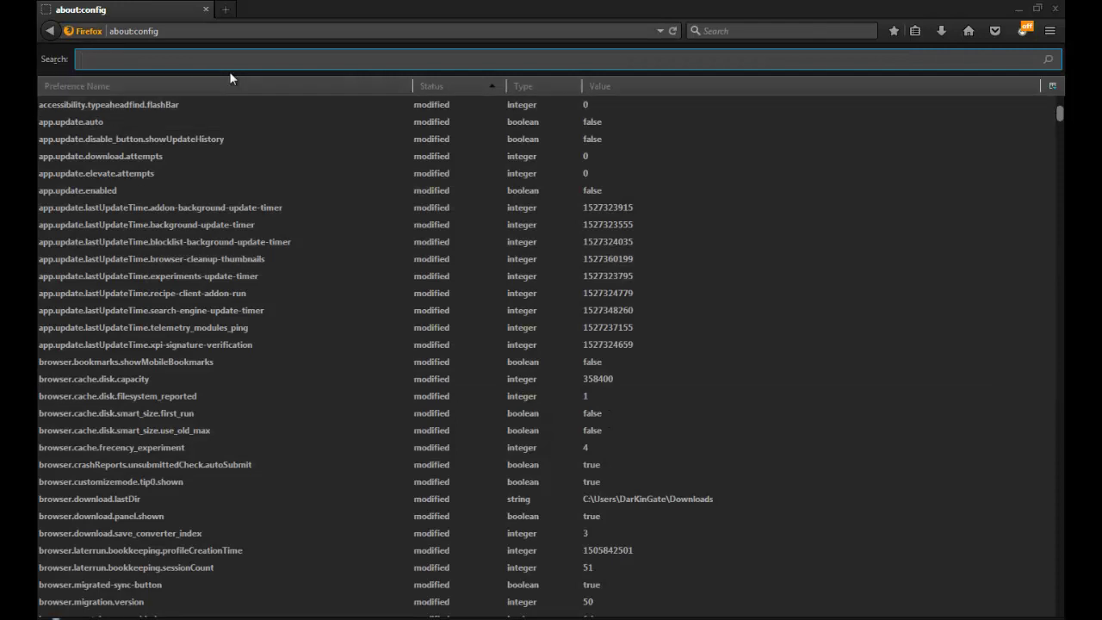
# Step: Filter on 'tab' and reset browser.tabs.remote.autostart.2 to its default
pyautogui.write('aus')
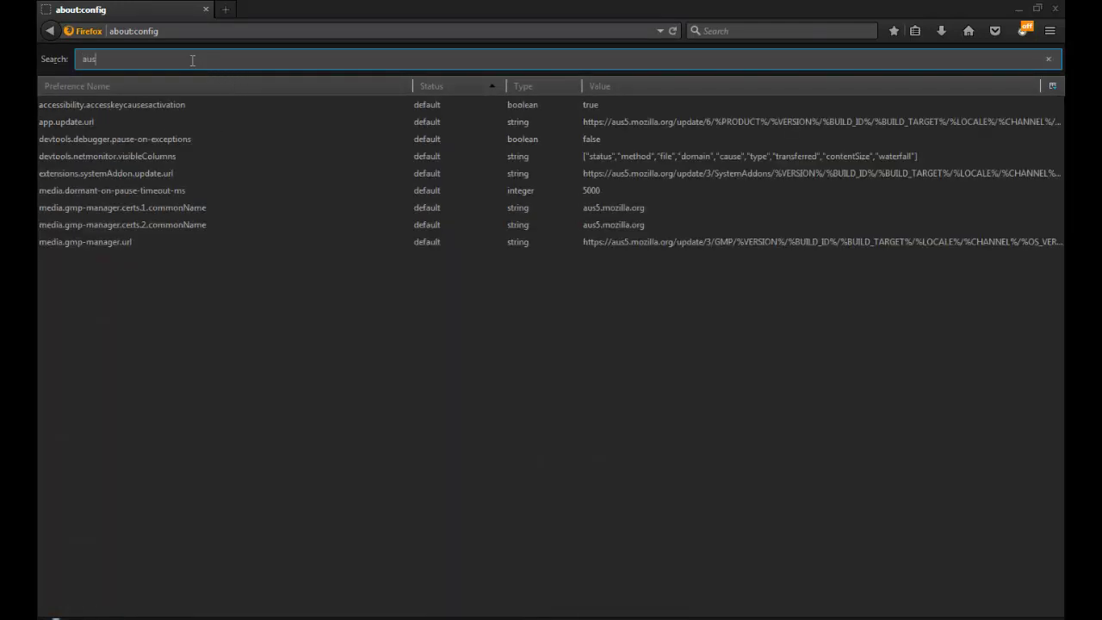
pyautogui.hotkey('ctrl', 'a')
pyautogui.write('tab')
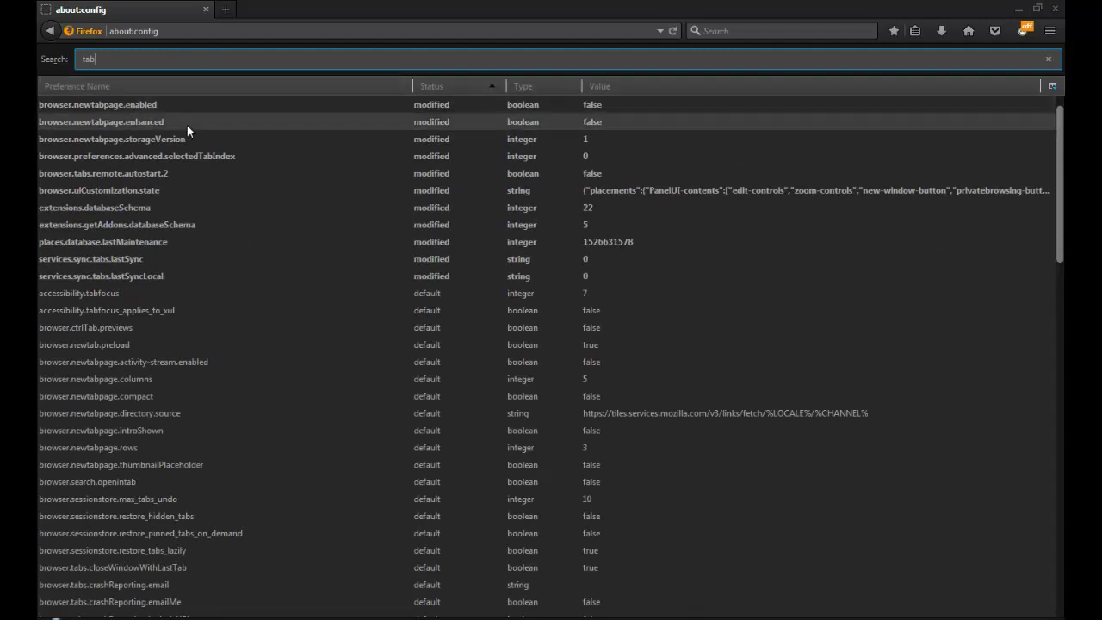
pyautogui.doubleClick(160, 65)
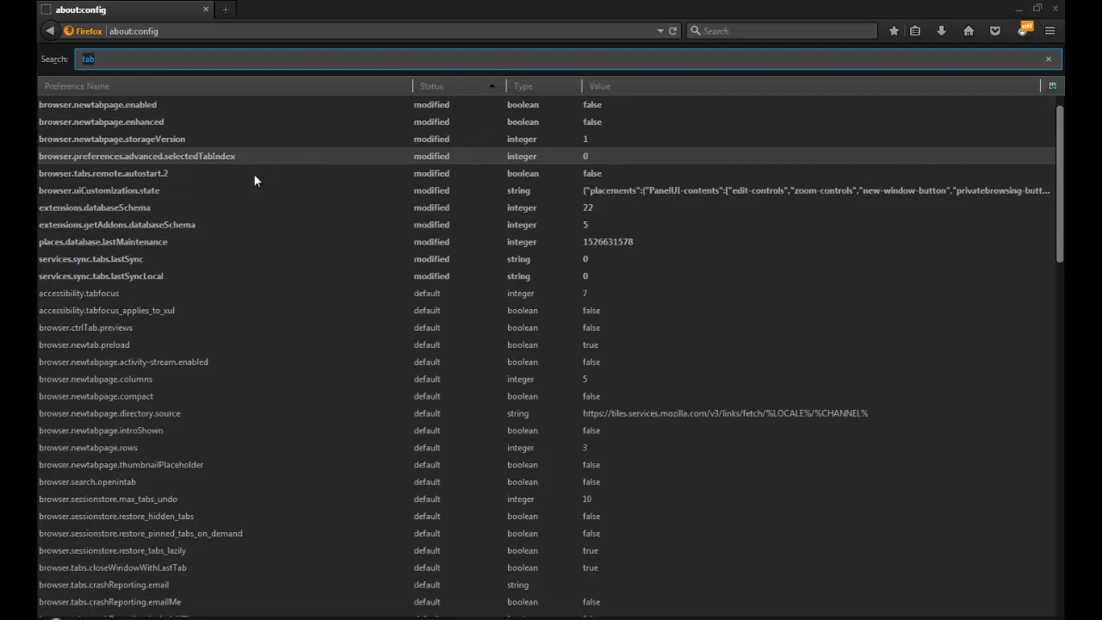
pyautogui.rightClick(577, 177)
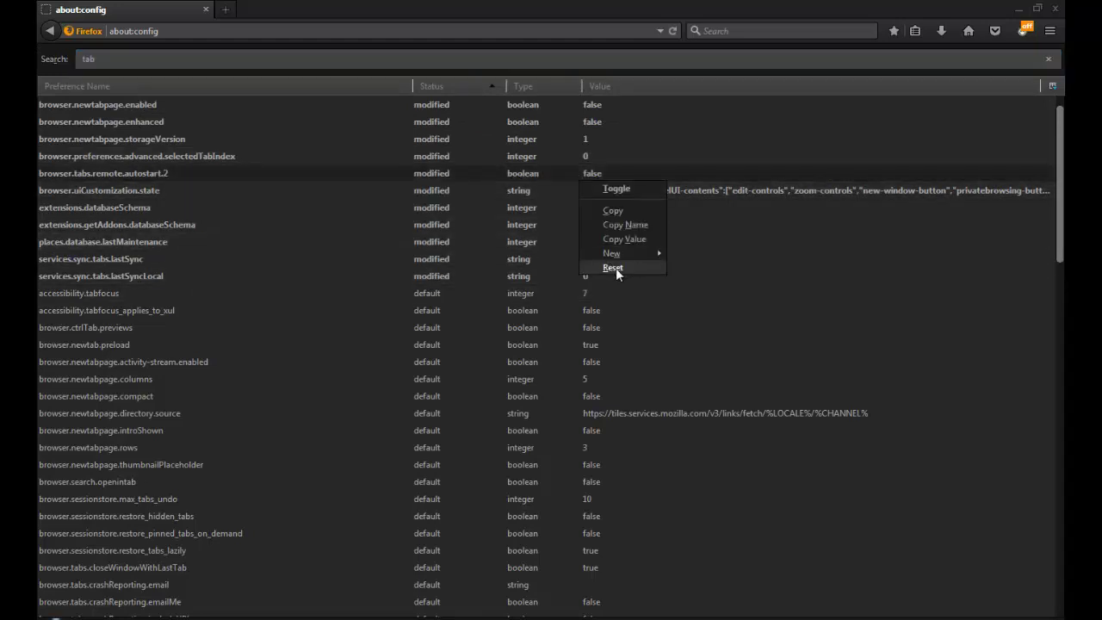
pyautogui.click(613, 268)
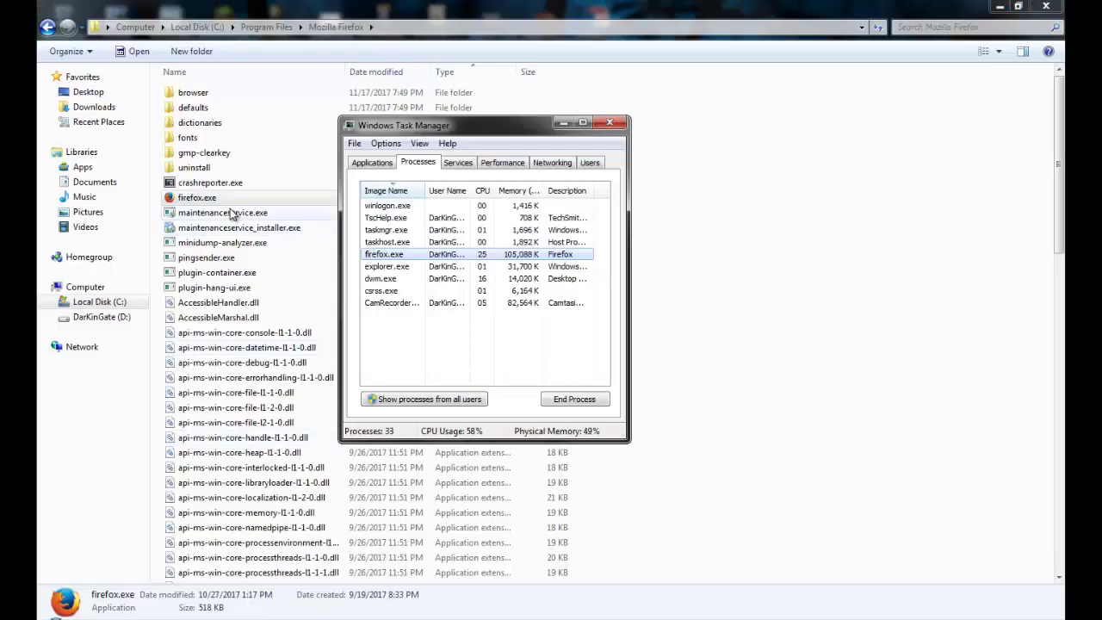
# Step: Relaunch firefox.exe, confirm three processes, and enter about:config in the address bar
pyautogui.click(226, 199)
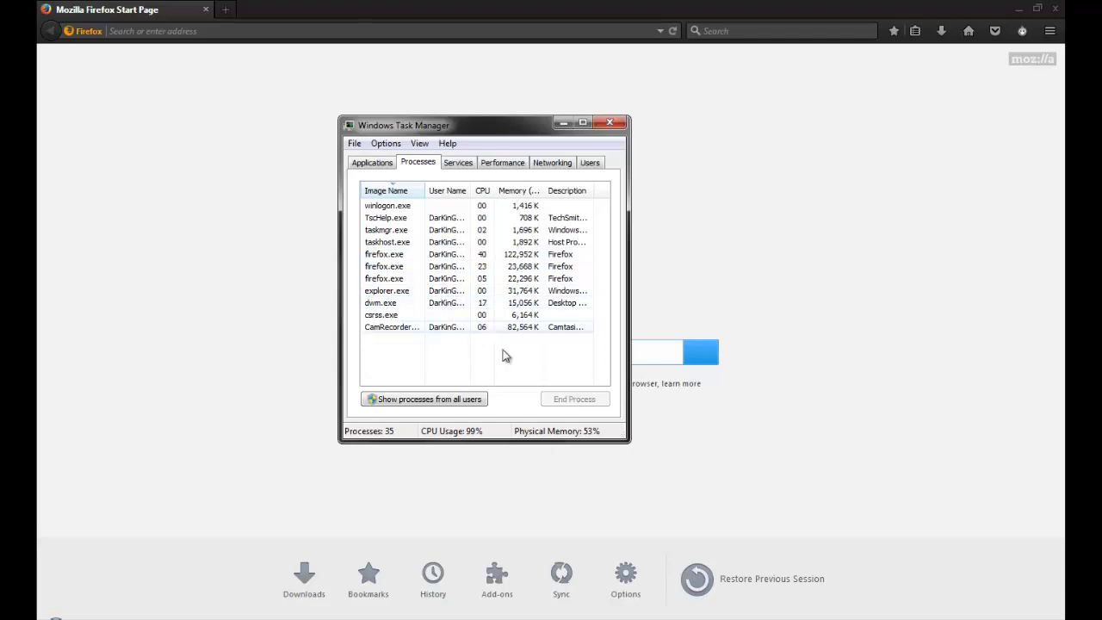
pyautogui.click(203, 315)
pyautogui.click(229, 33)
pyautogui.write('about:config')
pyautogui.press('Return')
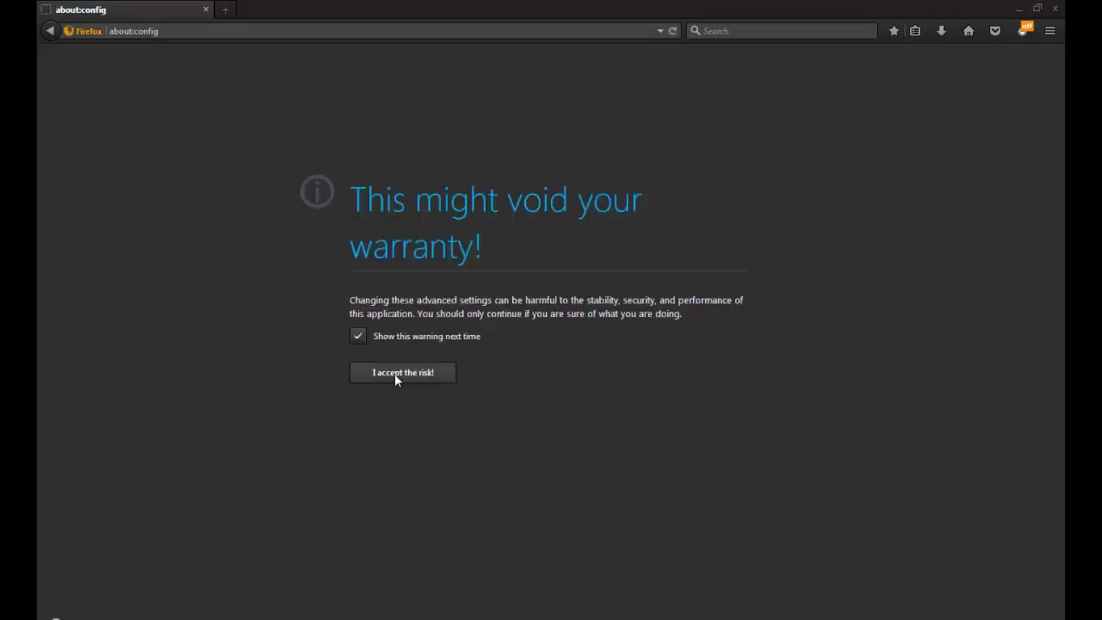
# Step: Accept the warning and filter preferences on 'autostart' to find browser.tabs.remote.autostart.2
pyautogui.click(394, 373)
pyautogui.write('autos')
pyautogui.click(227, 104)
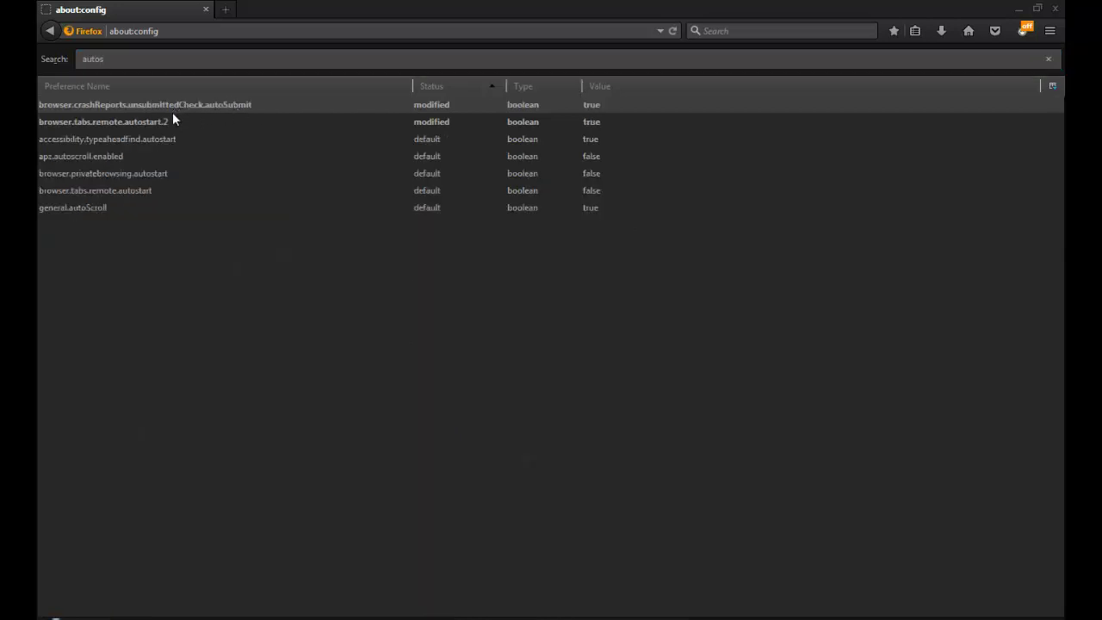
pyautogui.click(177, 58)
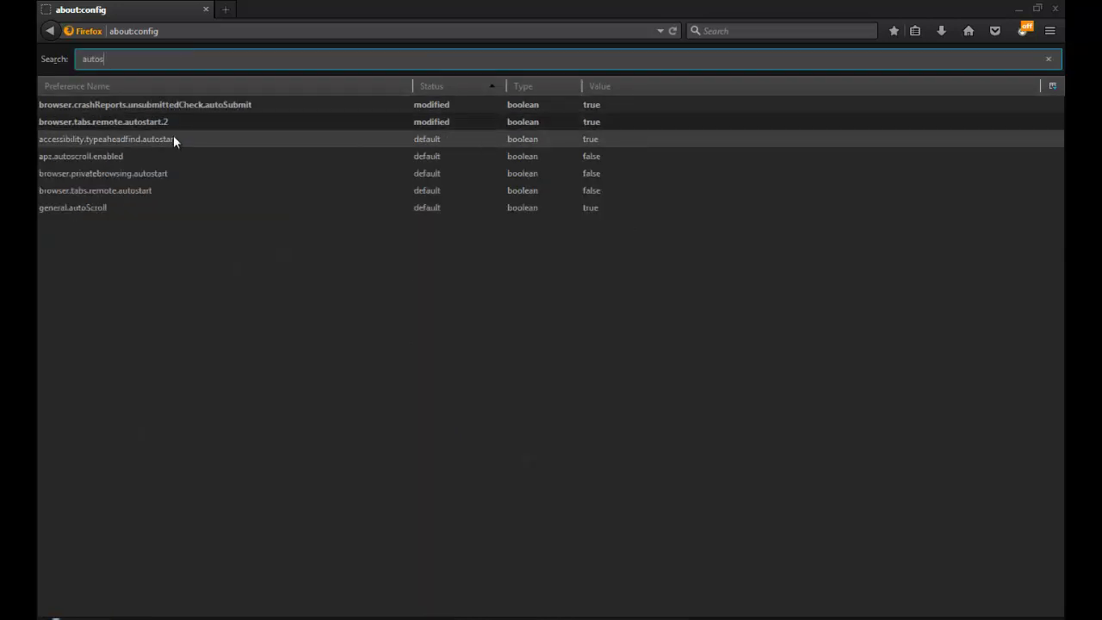
pyautogui.write('tart')
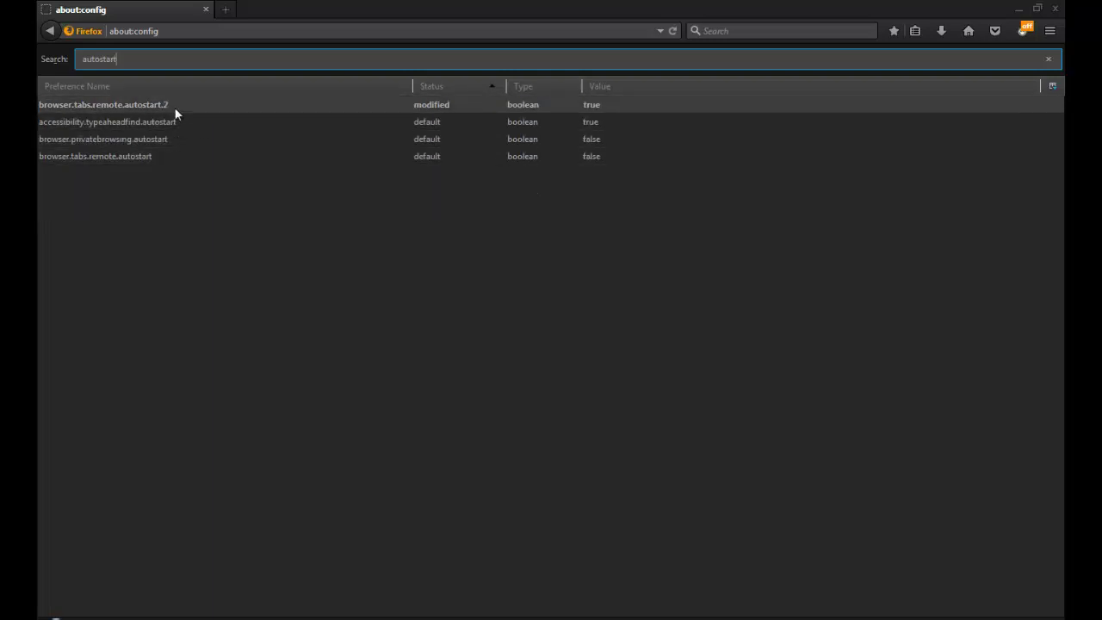
pyautogui.click(174, 113)
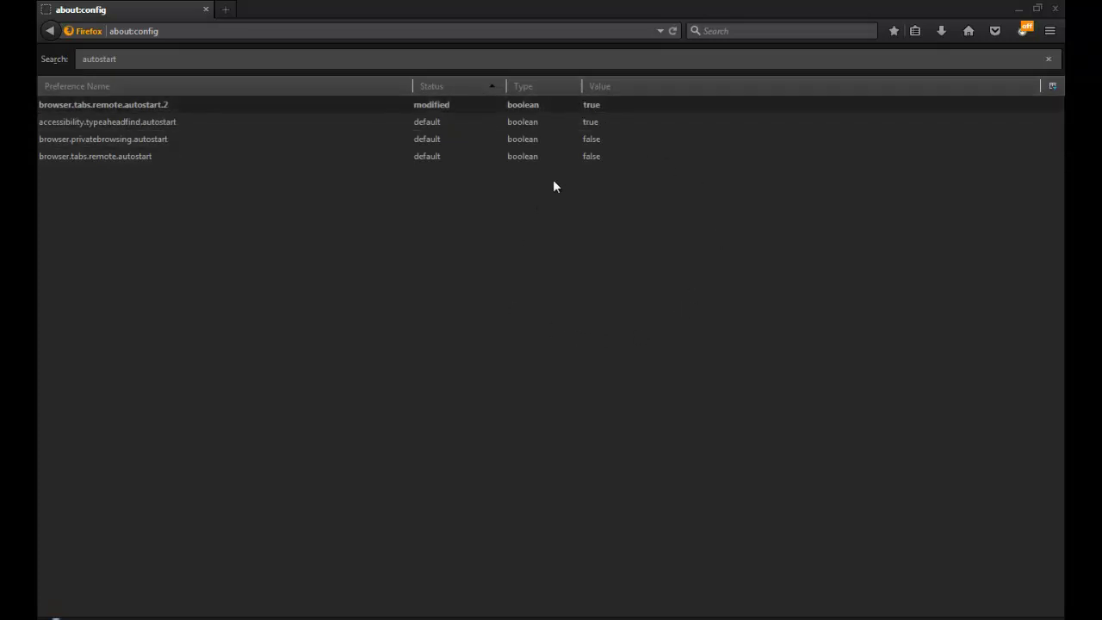
# Step: Reset browser.tabs.remote.autostart.2 and enter the string value 'dalse'
pyautogui.rightClick(582, 109)
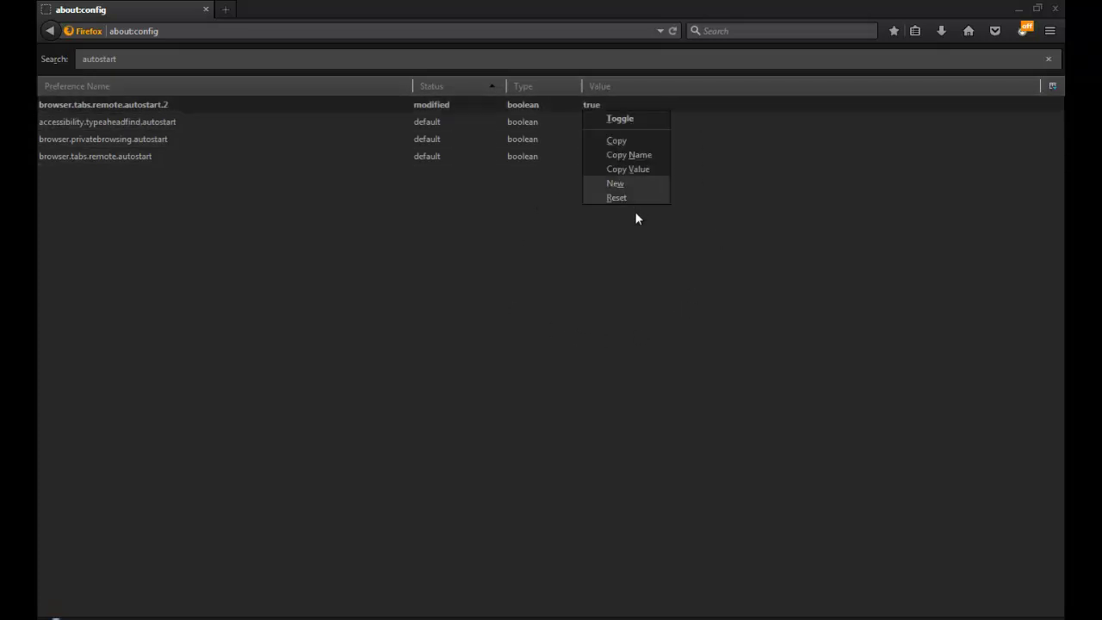
pyautogui.click(626, 200)
pyautogui.doubleClick(547, 156)
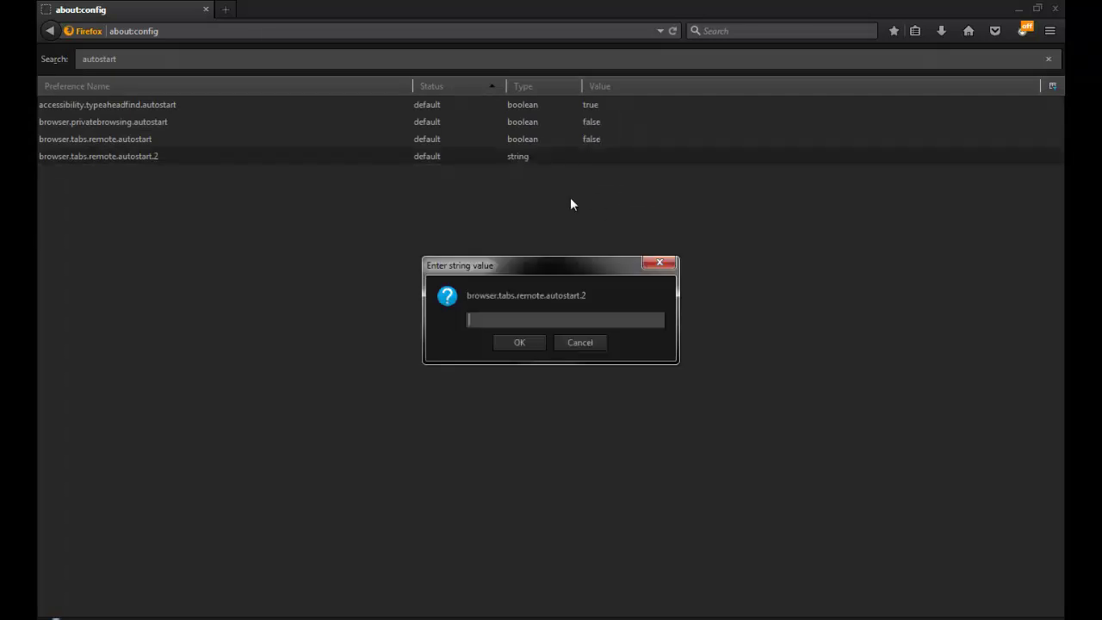
pyautogui.write('dalse')
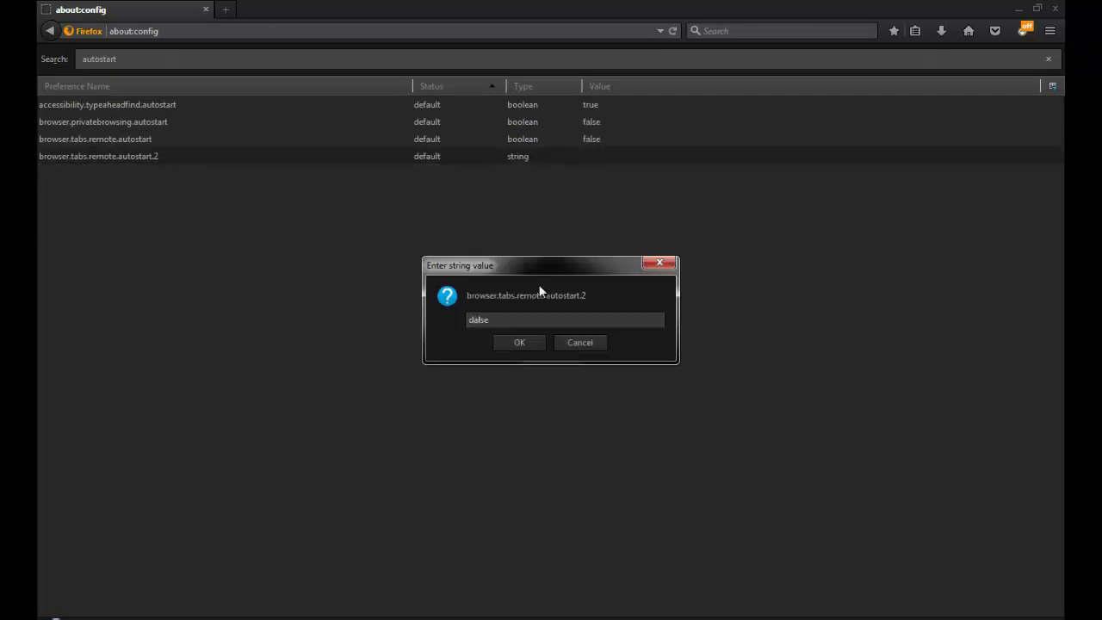
pyautogui.press('Return')
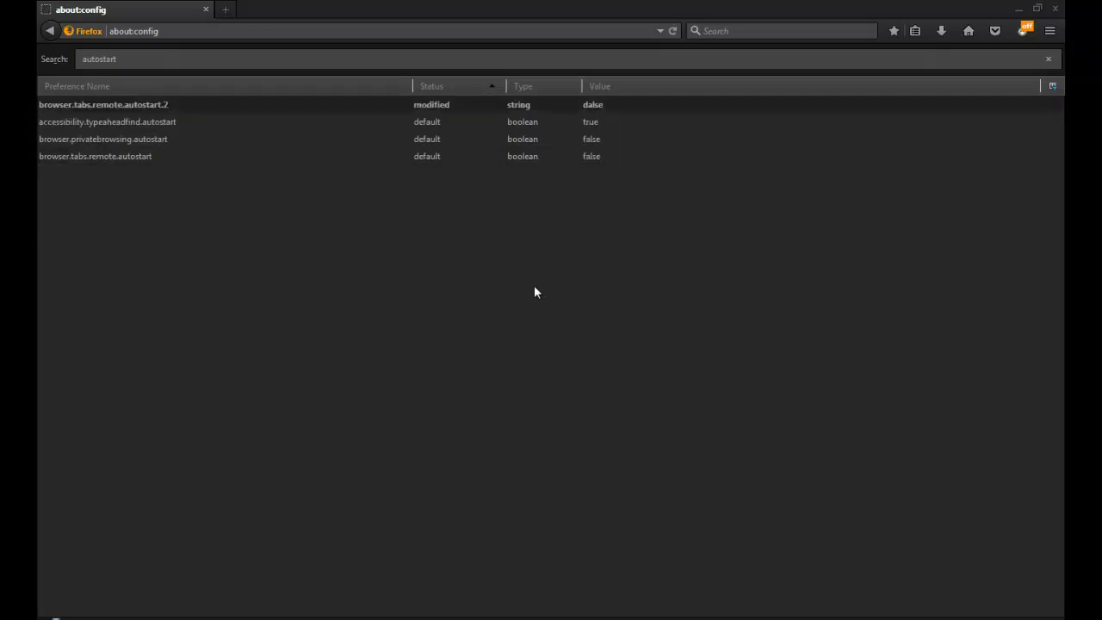
# Step: Change the autostart.2 value to 'false' and relaunch firefox.exe from Explorer
pyautogui.doubleClick(591, 106)
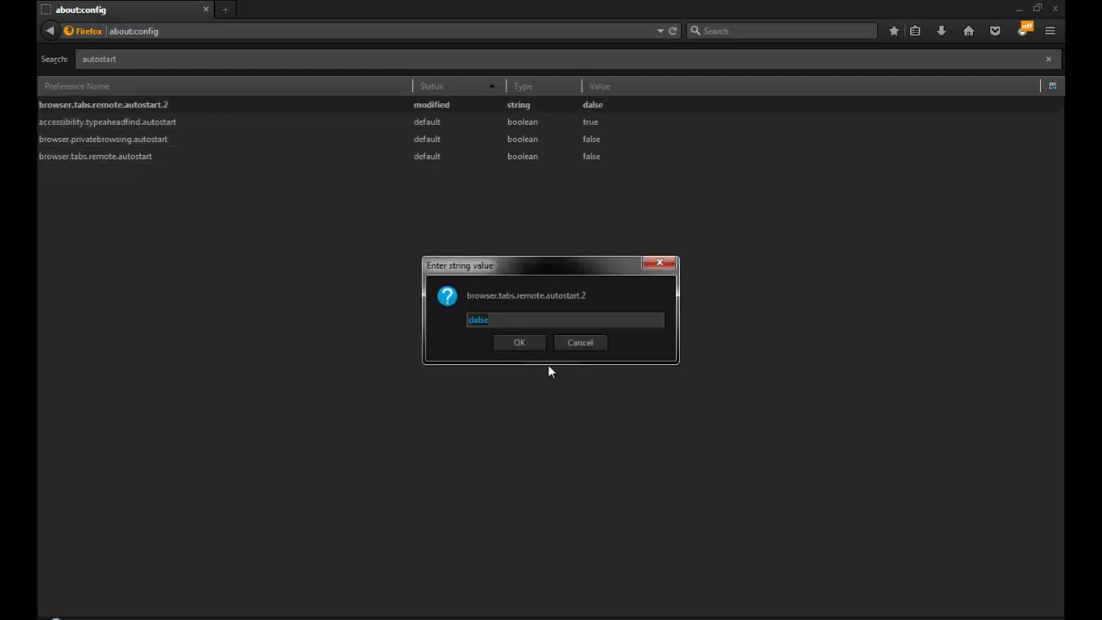
pyautogui.write('false')
pyautogui.press('Return')
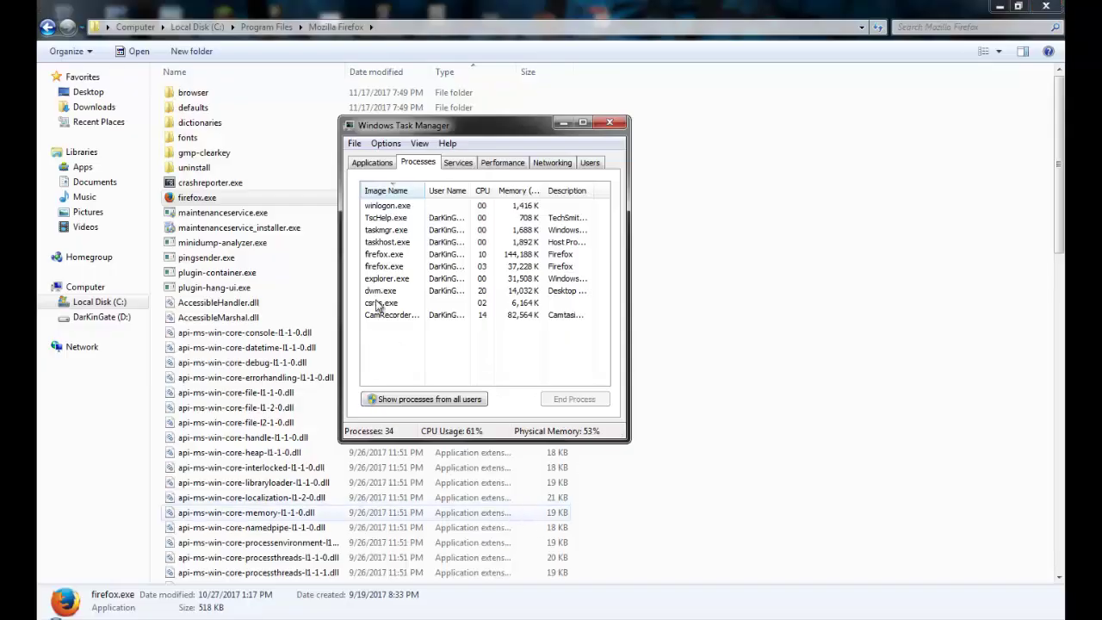
pyautogui.doubleClick(205, 199)
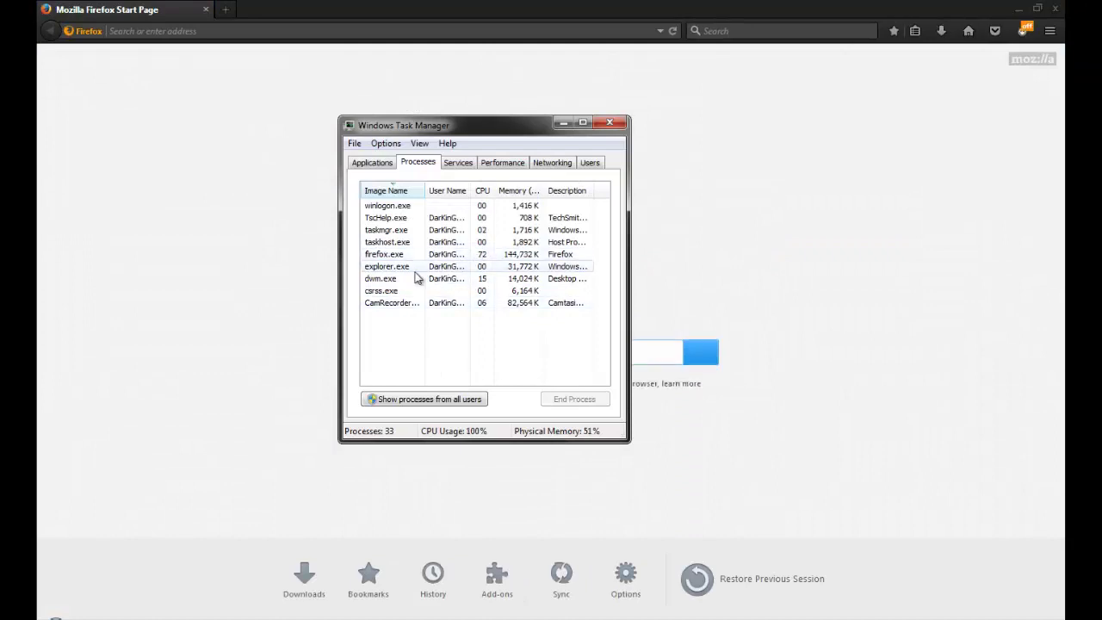
# Step: Load about:config in Firefox, correcting the mistyped 'aboutL.config' address
pyautogui.click(937, 165)
pyautogui.click(422, 30)
pyautogui.write('aboutL')
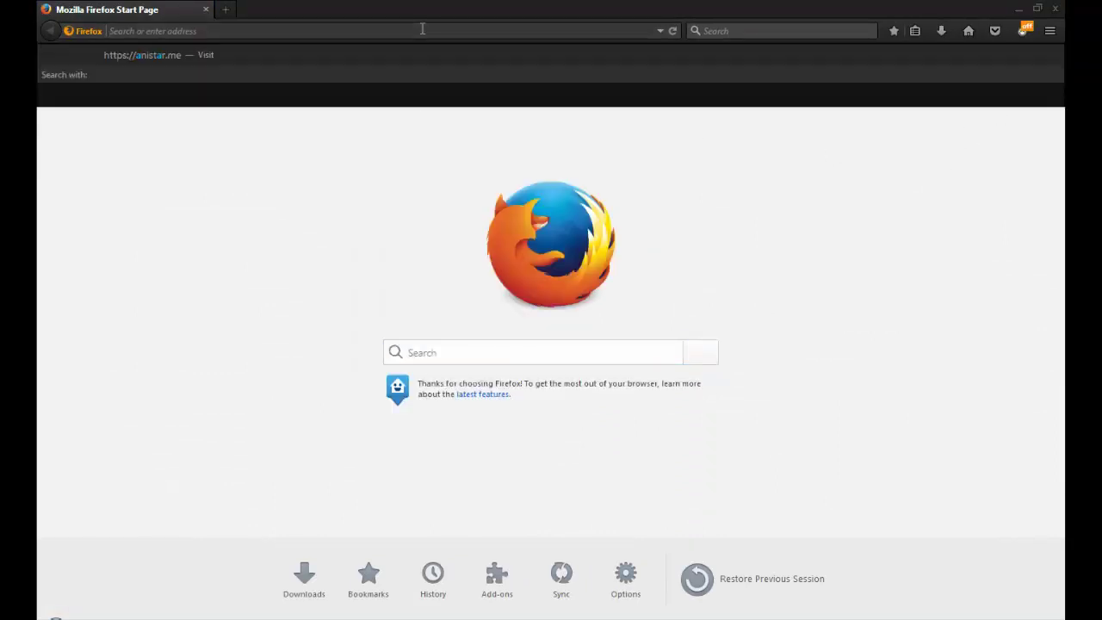
pyautogui.write('.config')
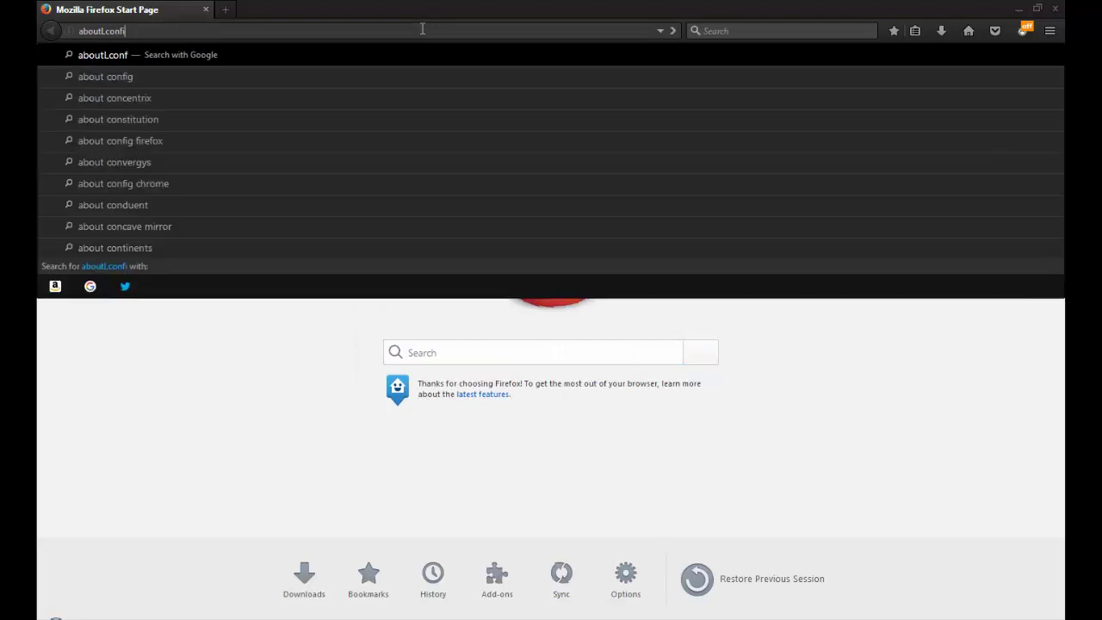
pyautogui.press('Return')
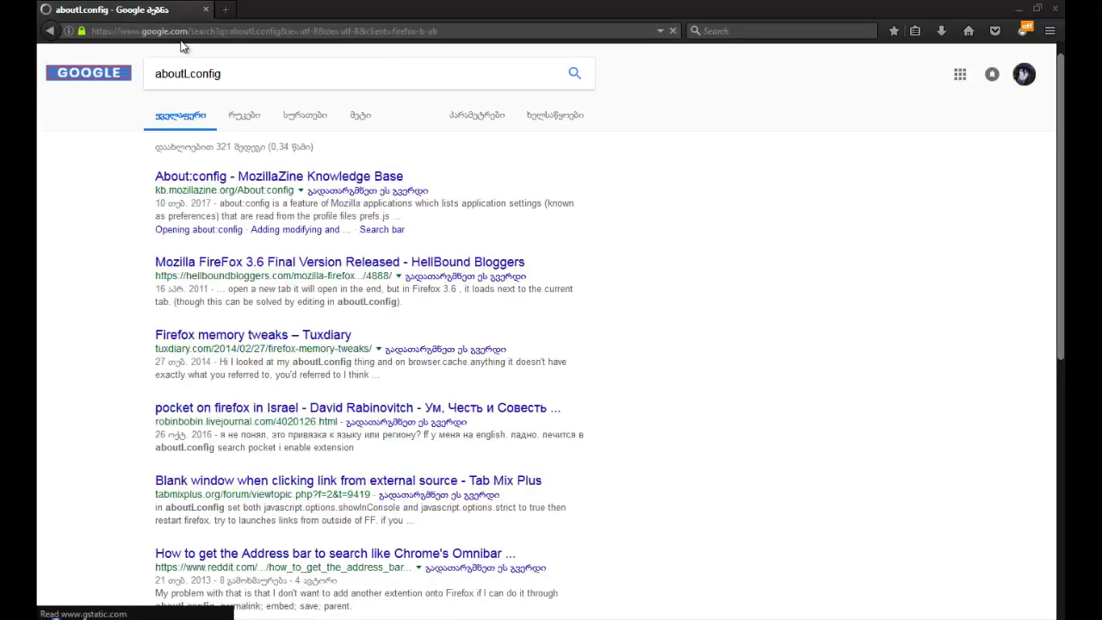
pyautogui.click(189, 32)
pyautogui.write('about:')
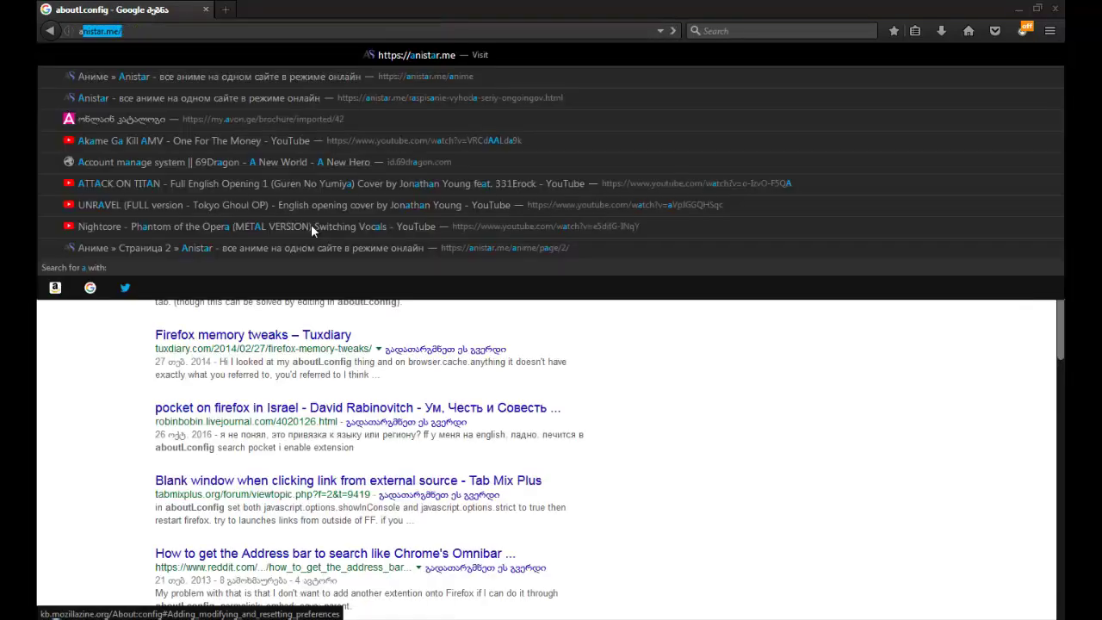
pyautogui.write('config')
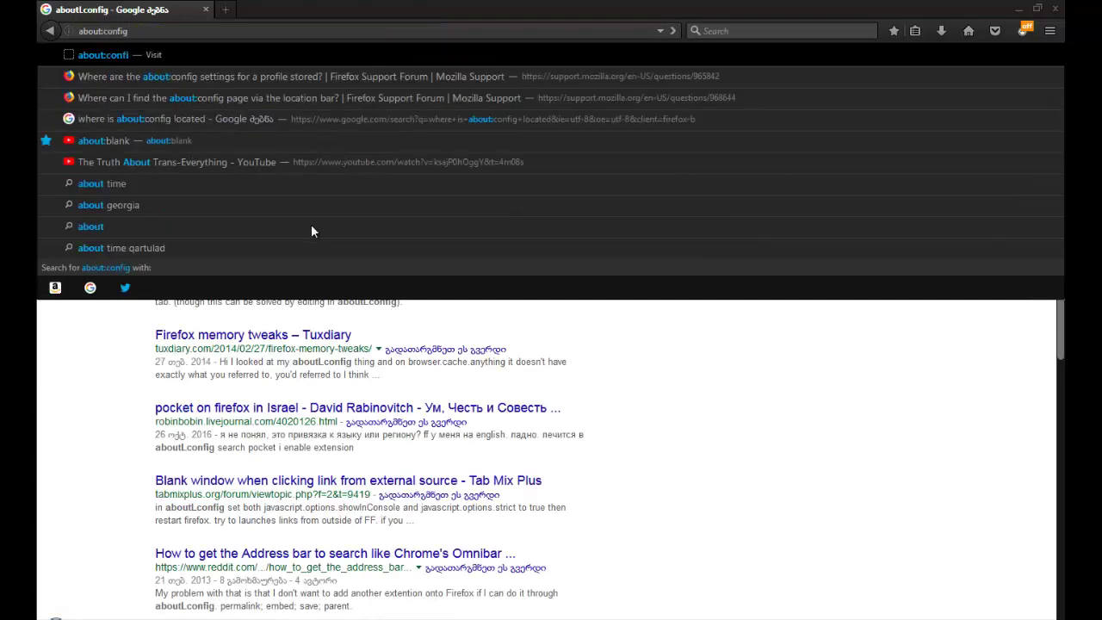
pyautogui.press('Return')
# Step: Accept the warning, filter on autostart, and reset browser.tabs.remote.autostart.2
pyautogui.click(432, 381)
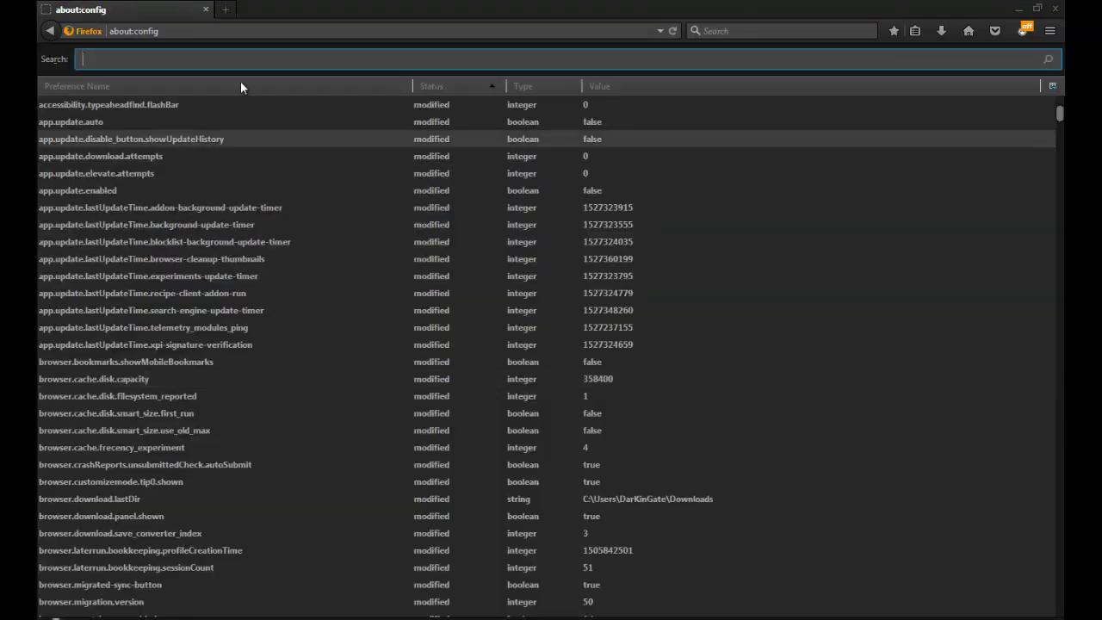
pyautogui.write('autostart')
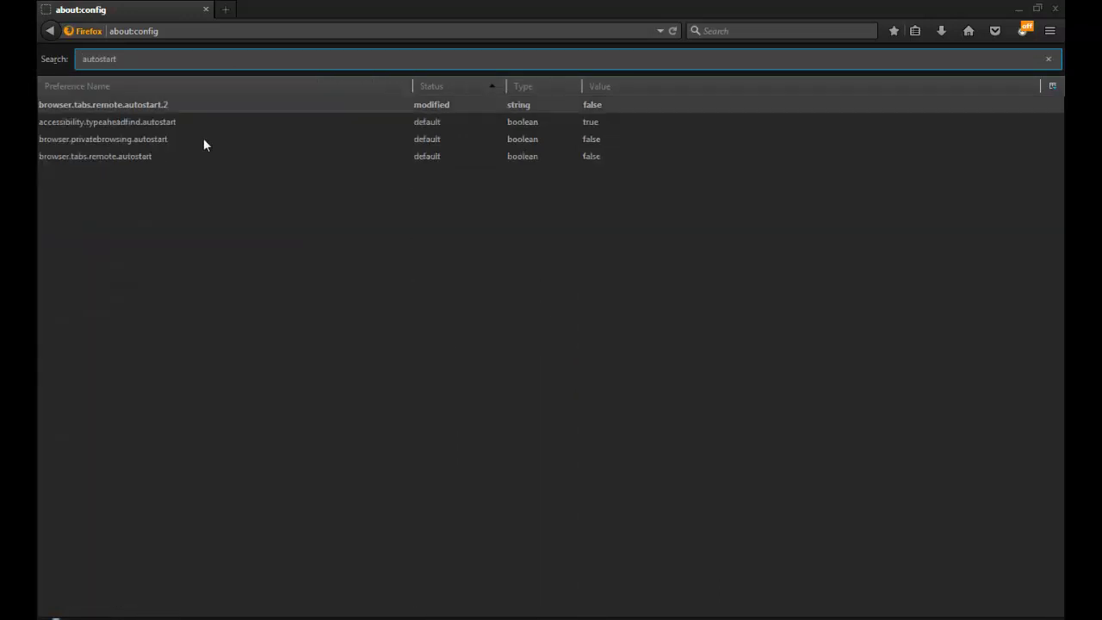
pyautogui.rightClick(607, 108)
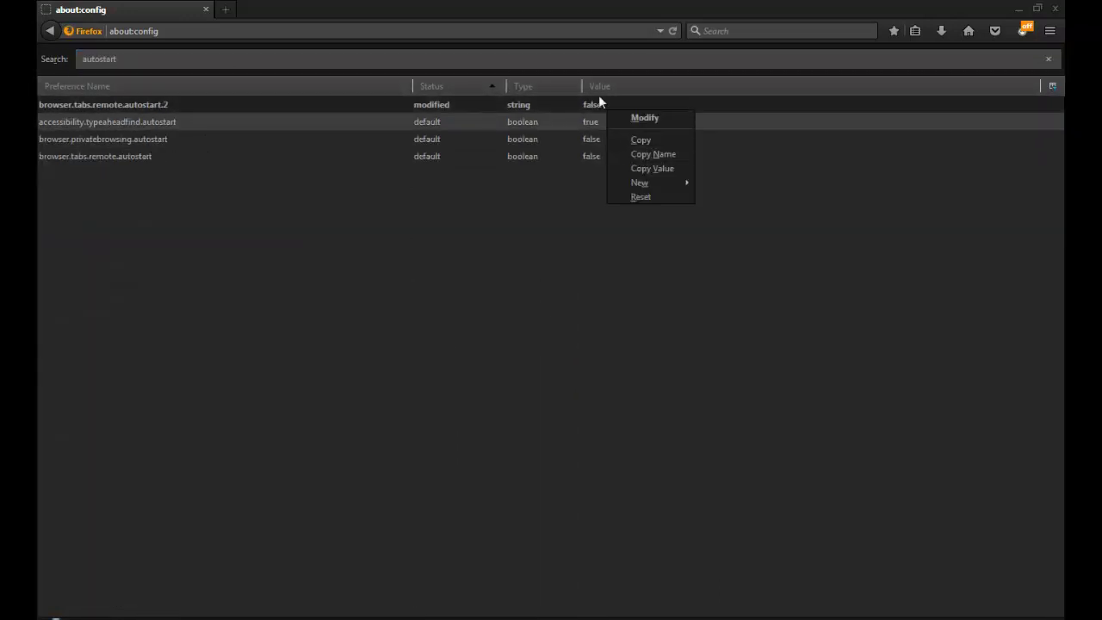
pyautogui.click(641, 197)
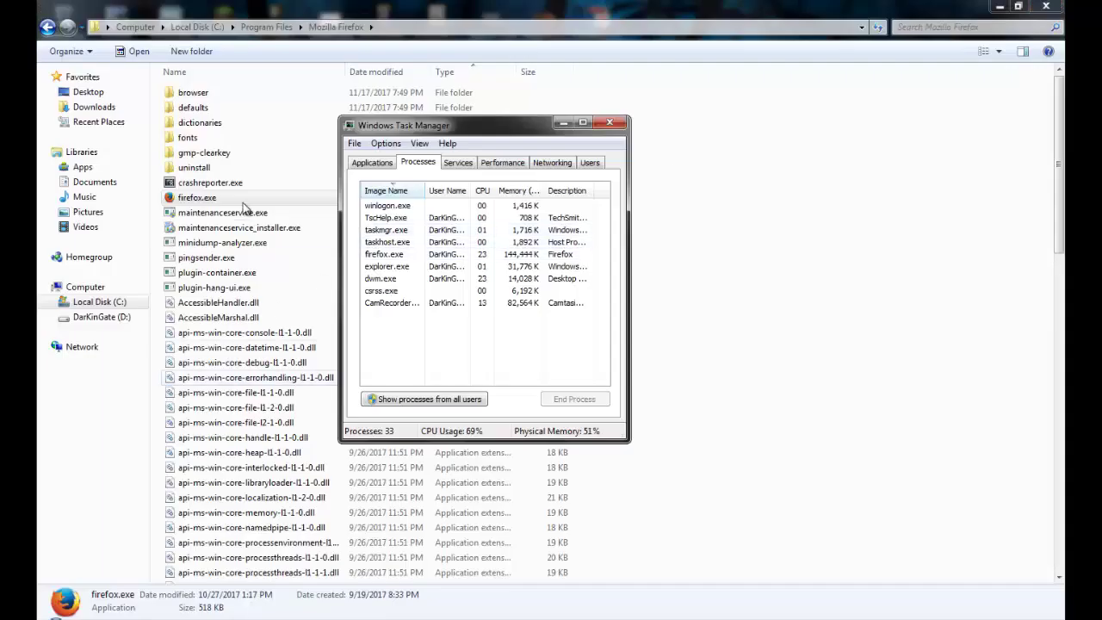
# Step: Launch Firefox from firefox.exe and load about:config
pyautogui.rightClick(244, 201)
pyautogui.click(284, 209)
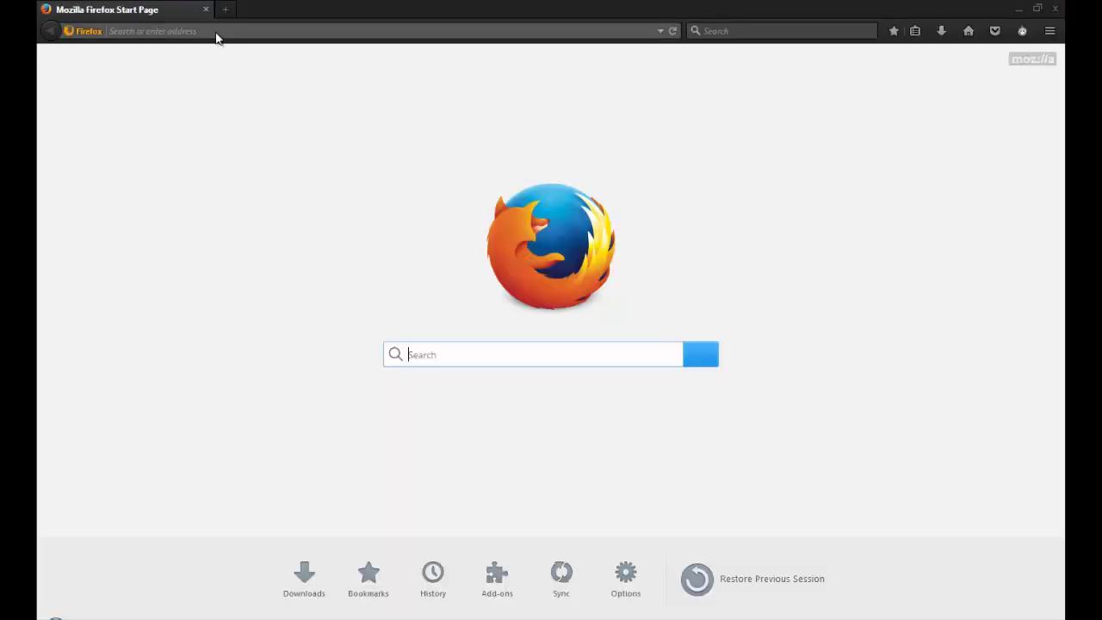
pyautogui.write('about:')
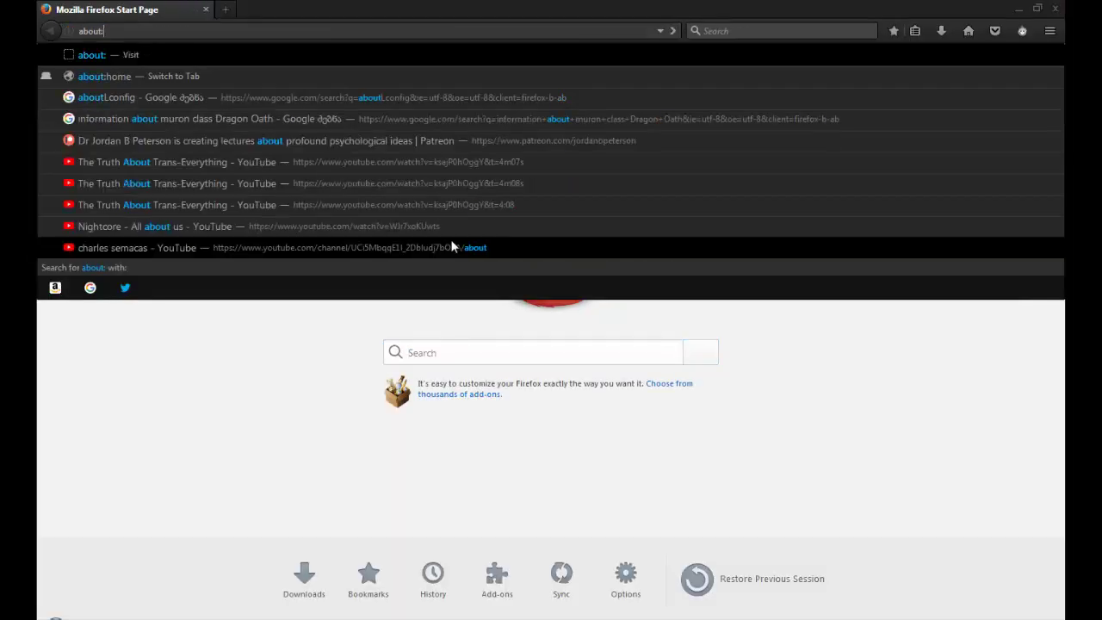
pyautogui.write('config')
pyautogui.press('Return')
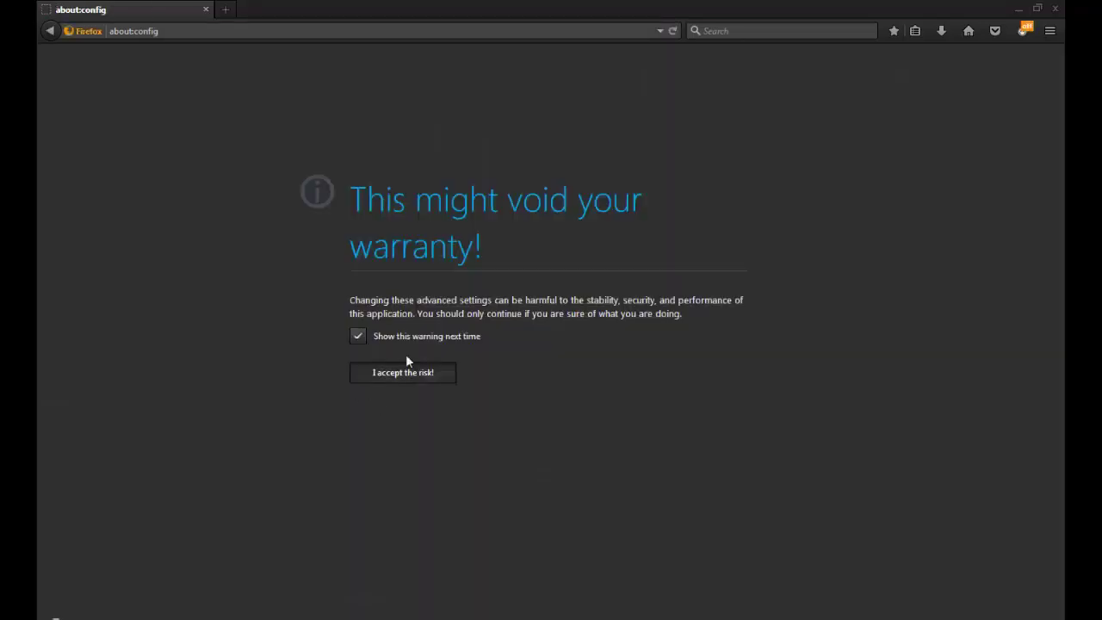
# Step: Filter on autostart and toggle browser.tabs.remote.autostart.2 from true to false
pyautogui.click(403, 372)
pyautogui.write('auto')
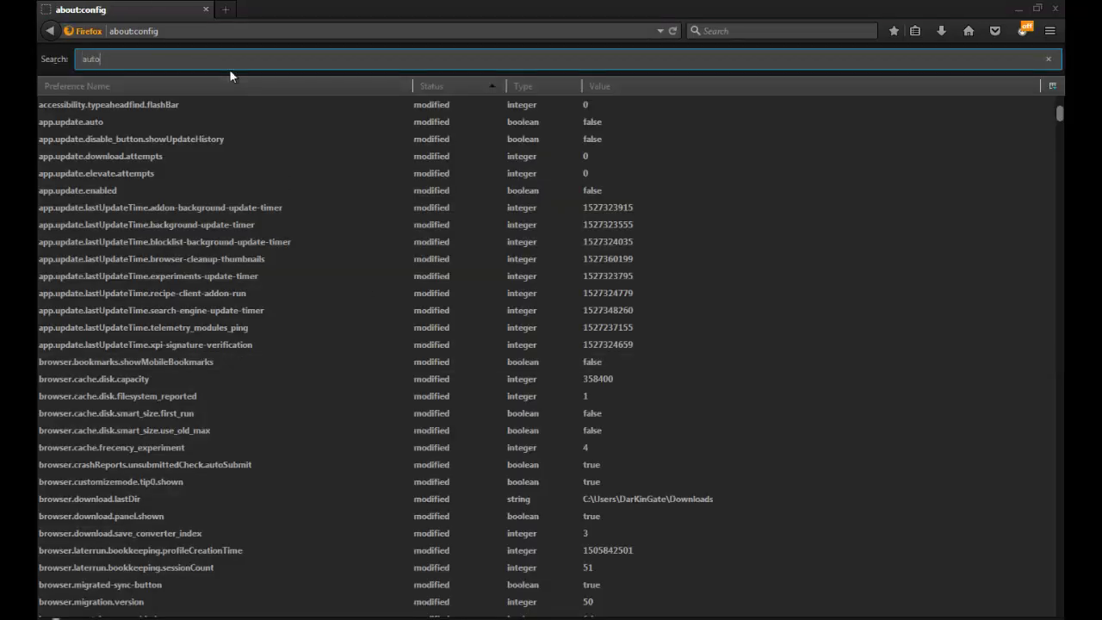
pyautogui.write('start')
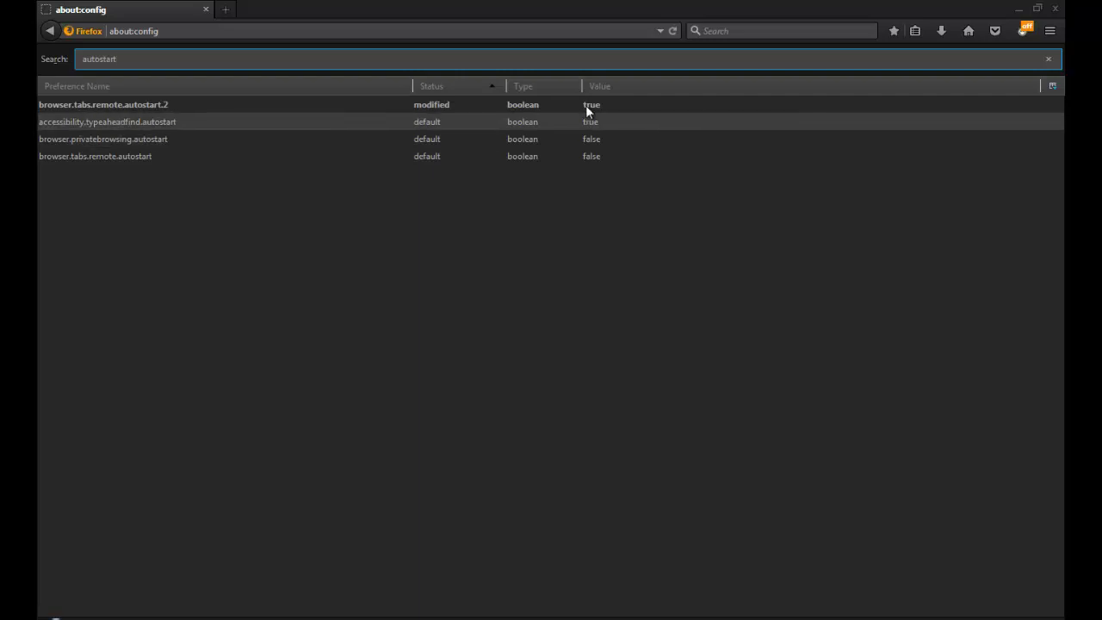
pyautogui.click(515, 118)
pyautogui.click(560, 104)
pyautogui.rightClick(589, 101)
pyautogui.click(612, 109)
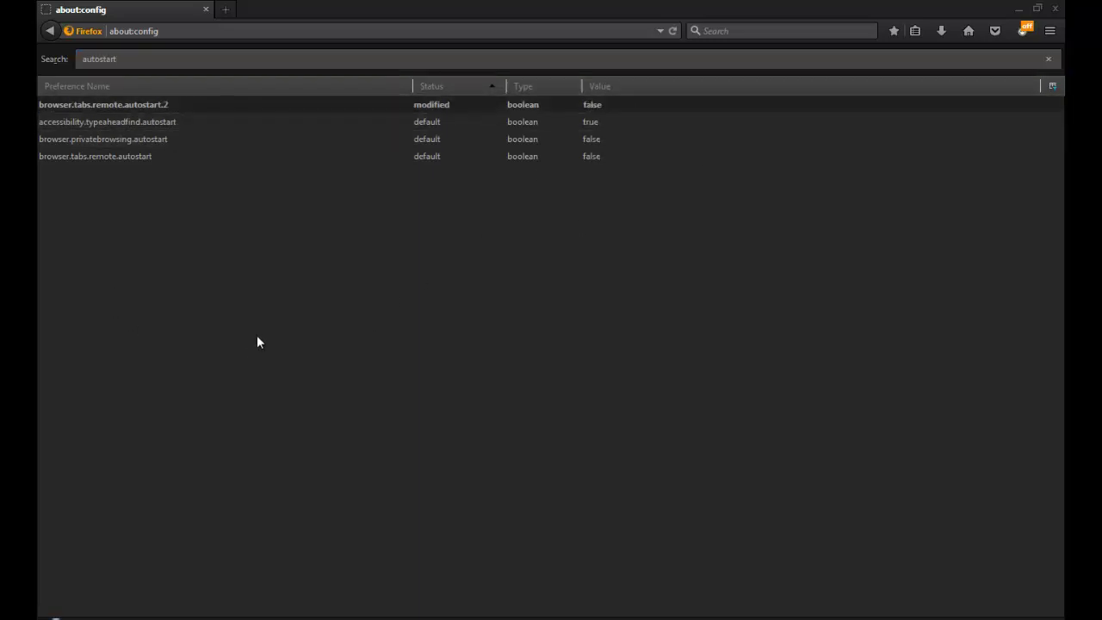
# Step: Reset autostart.2 to default, then give it the string value 'asd'
pyautogui.rightClick(580, 103)
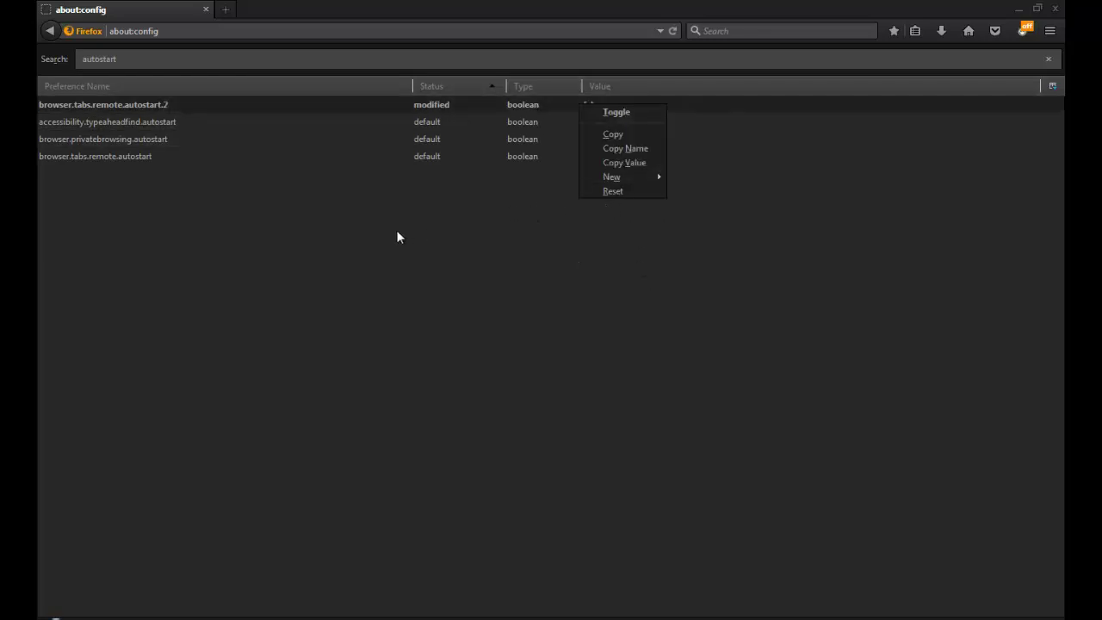
pyautogui.click(628, 191)
pyautogui.doubleClick(598, 163)
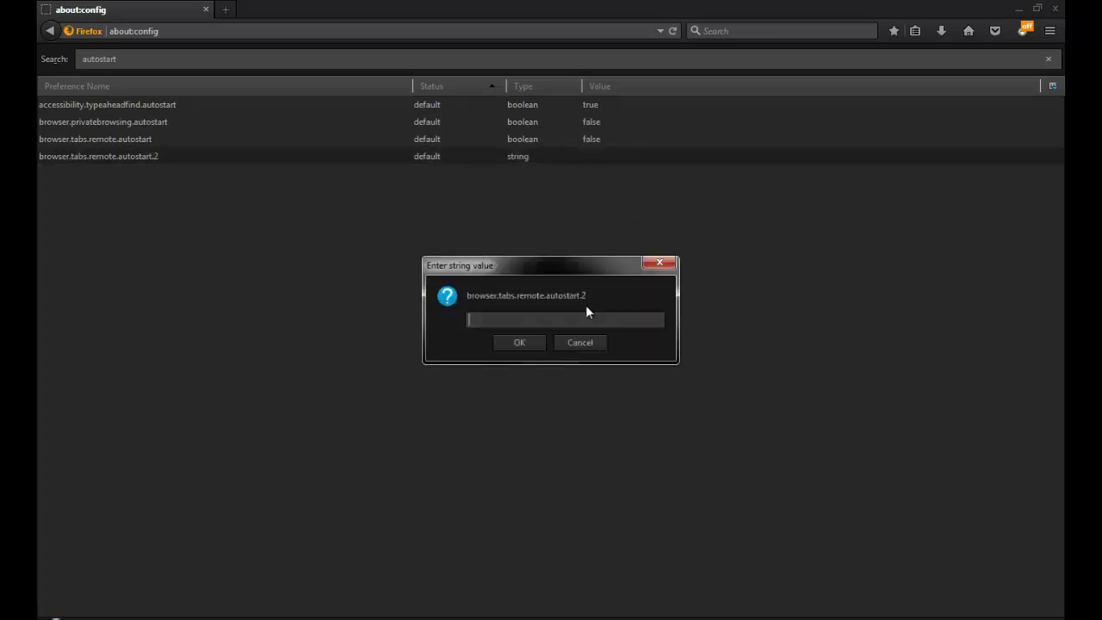
pyautogui.write('asd')
pyautogui.press('Return')
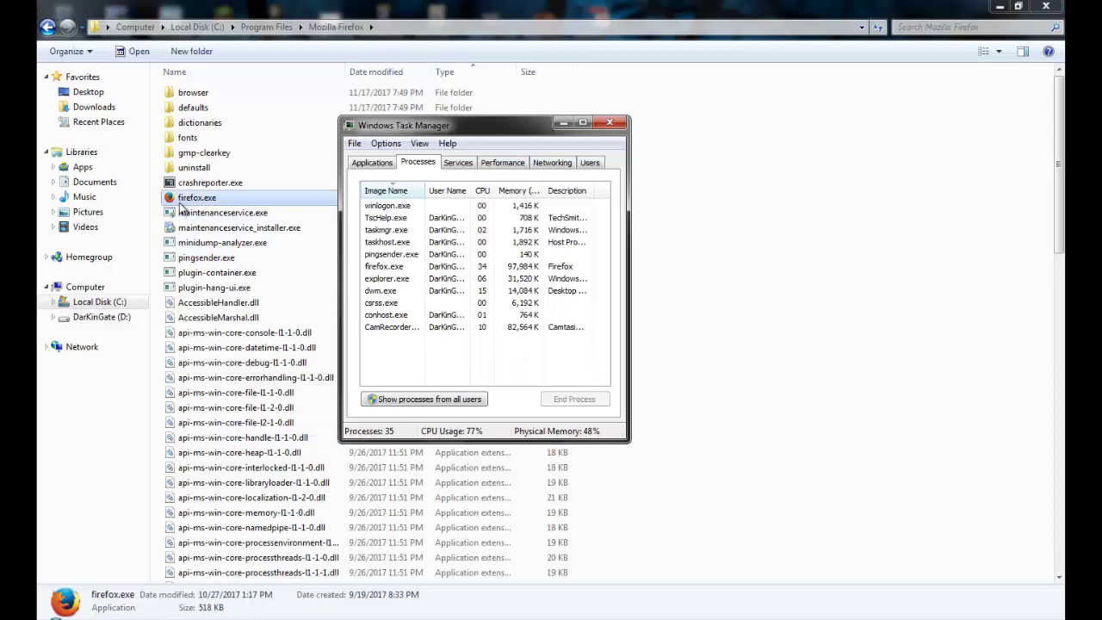
# Step: Launch Firefox from its program folder and load about:config
pyautogui.doubleClick(184, 201)
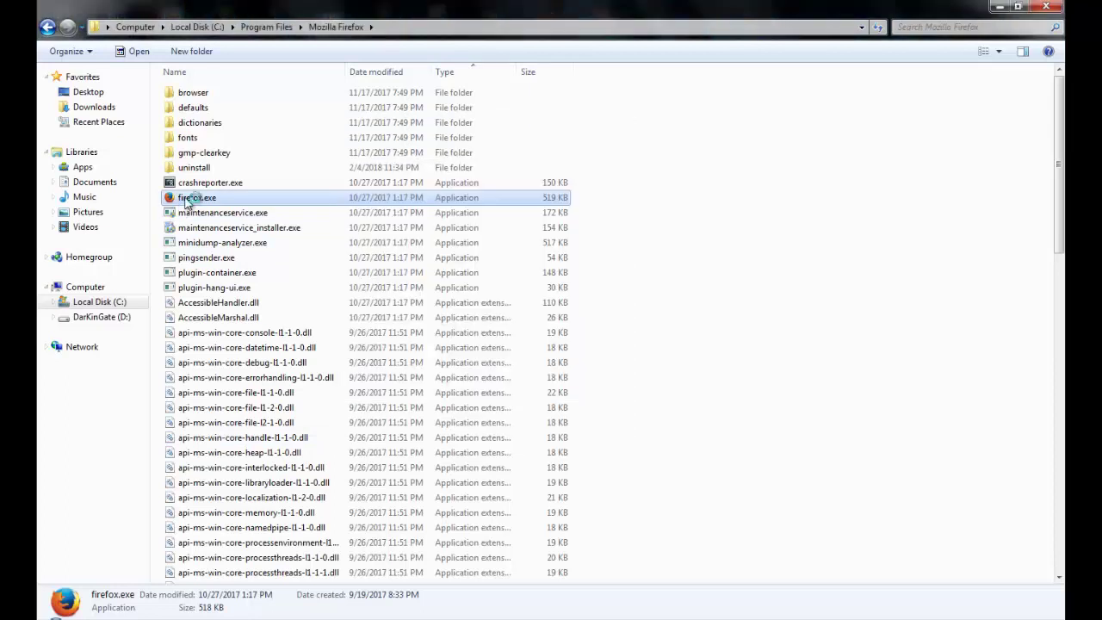
pyautogui.hotkey('alt', 'Tab')
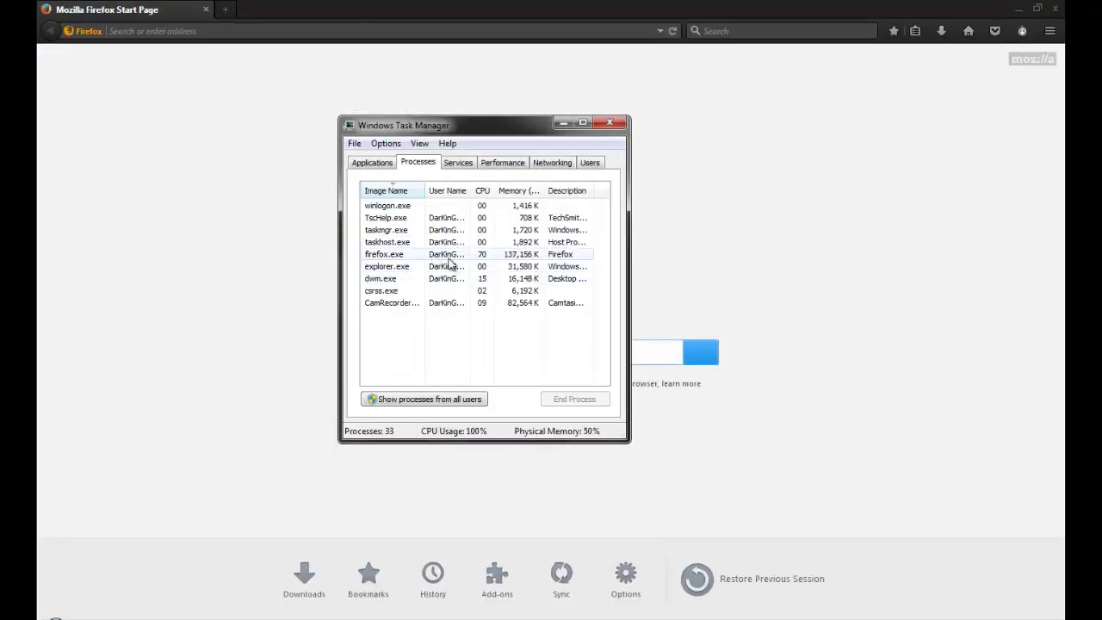
pyautogui.click(141, 274)
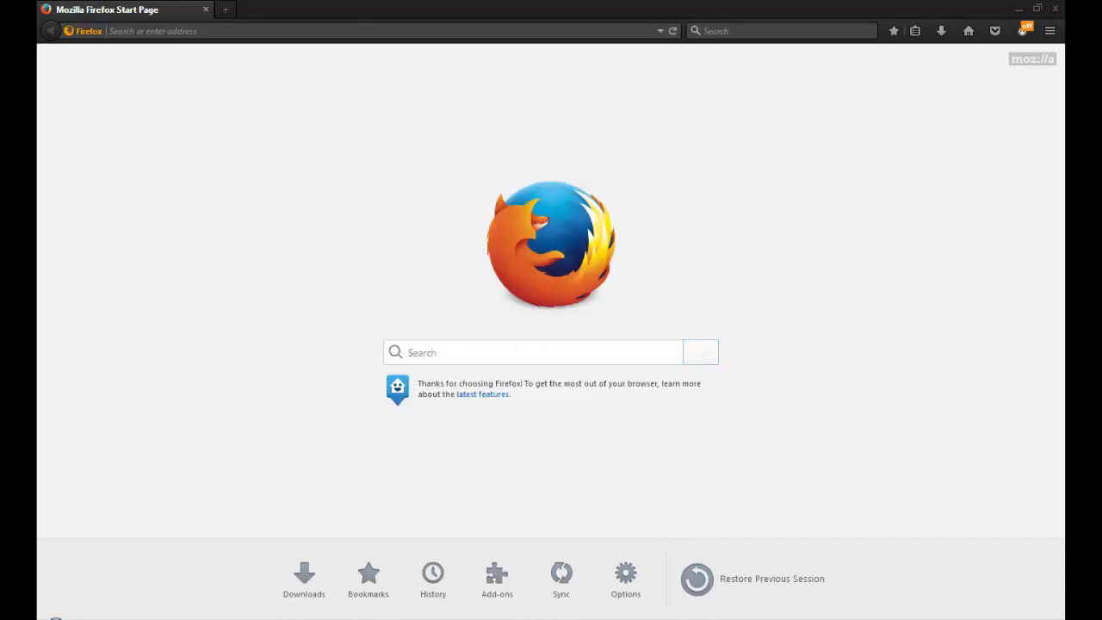
pyautogui.click(317, 30)
pyautogui.write('about:config')
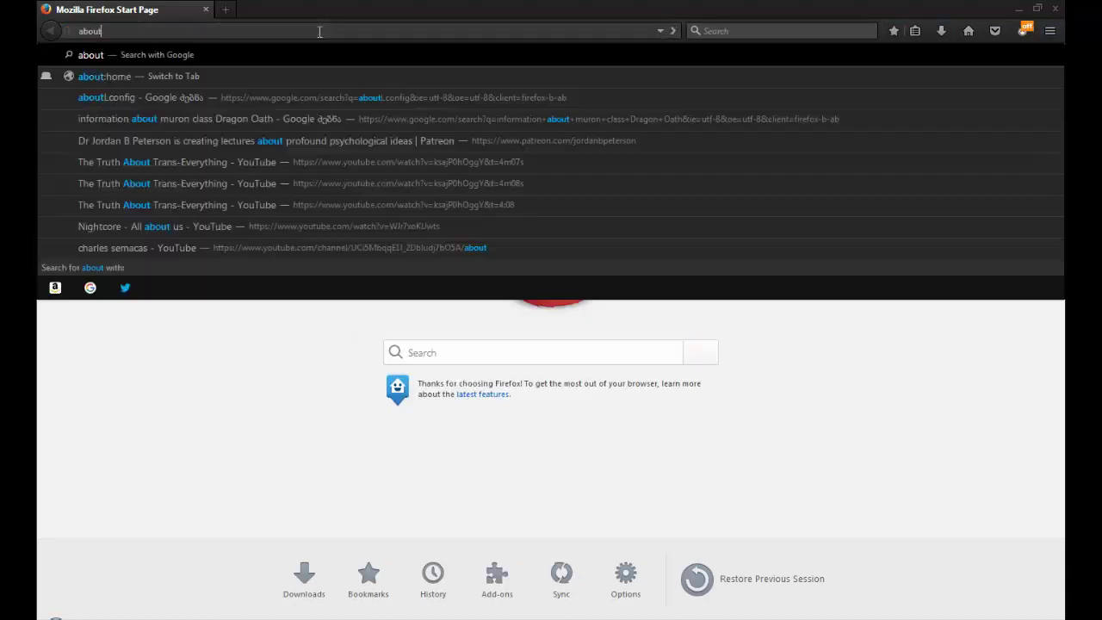
pyautogui.press('Return')
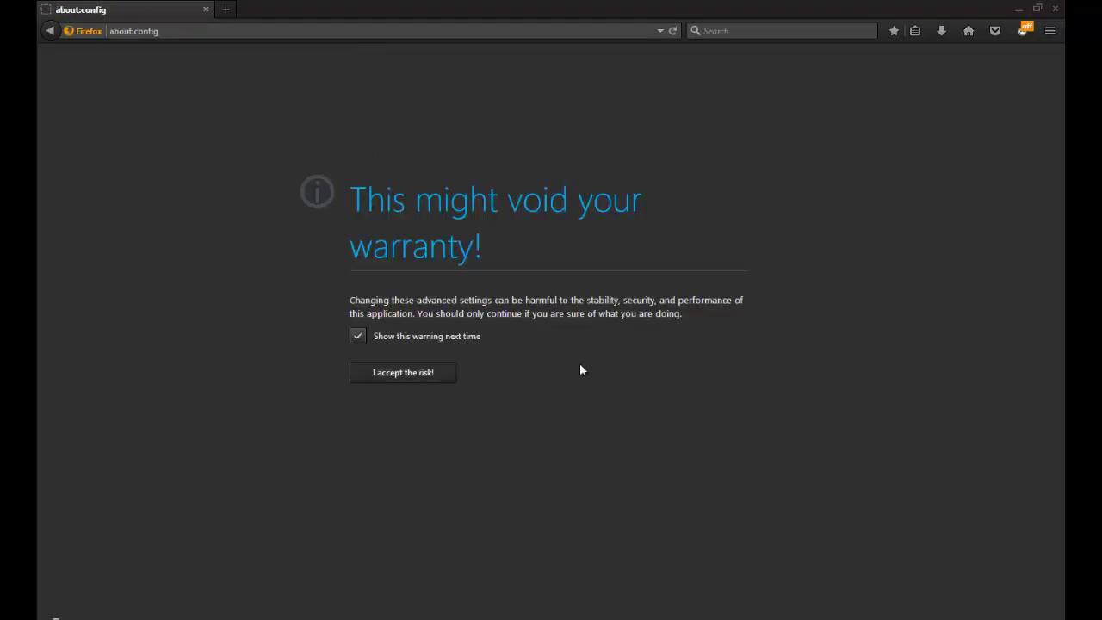
# Step: Accept the warning, filter on autostart, and set autostart.2 to 'true'
pyautogui.click(376, 370)
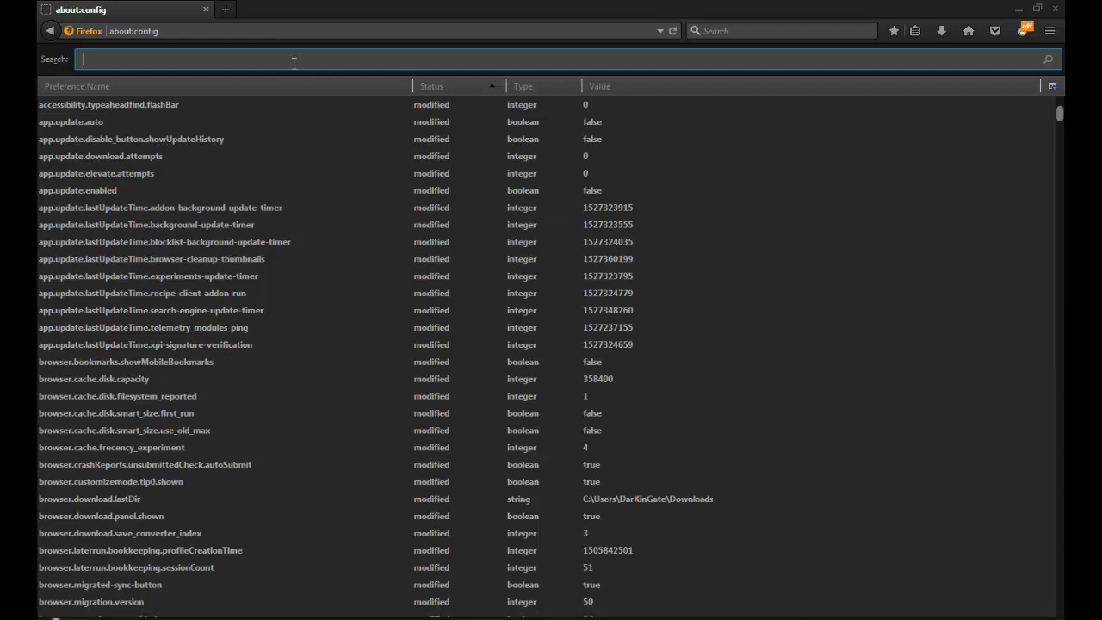
pyautogui.write('autostart')
pyautogui.doubleClick(586, 107)
pyautogui.write('true')
pyautogui.click(508, 341)
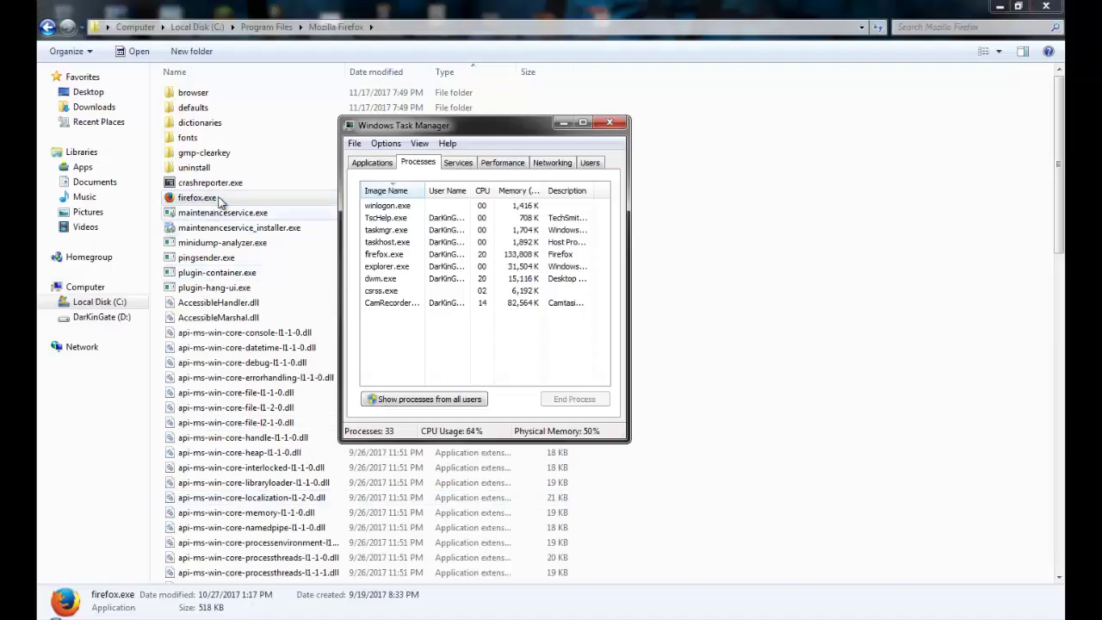
# Step: Relaunch Firefox and check the single firefox.exe process in Task Manager
pyautogui.doubleClick(220, 198)
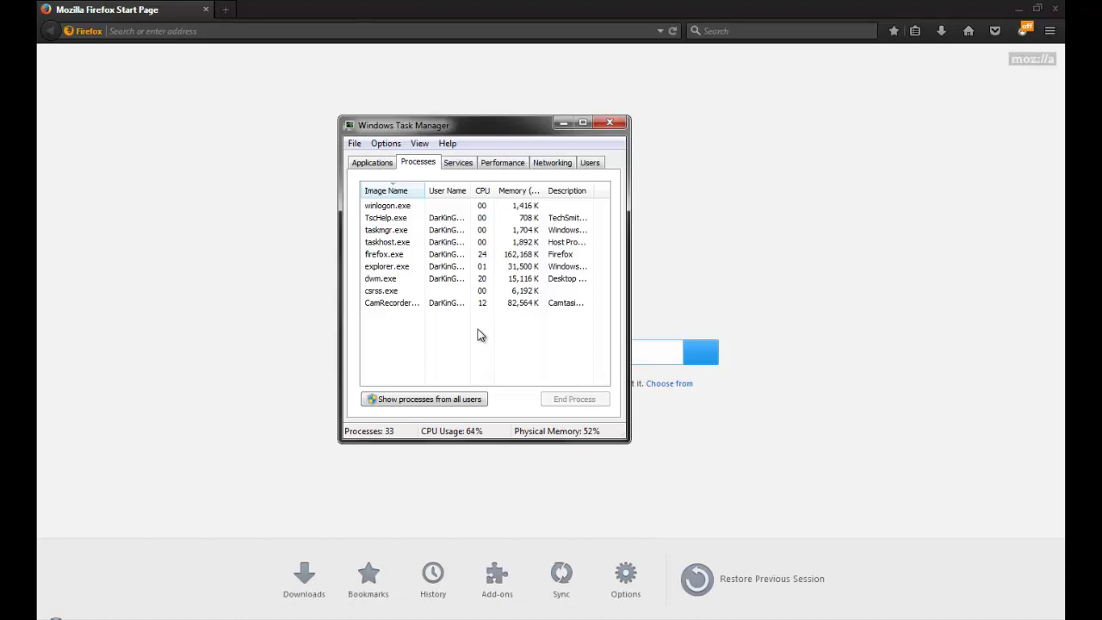
pyautogui.click(506, 255)
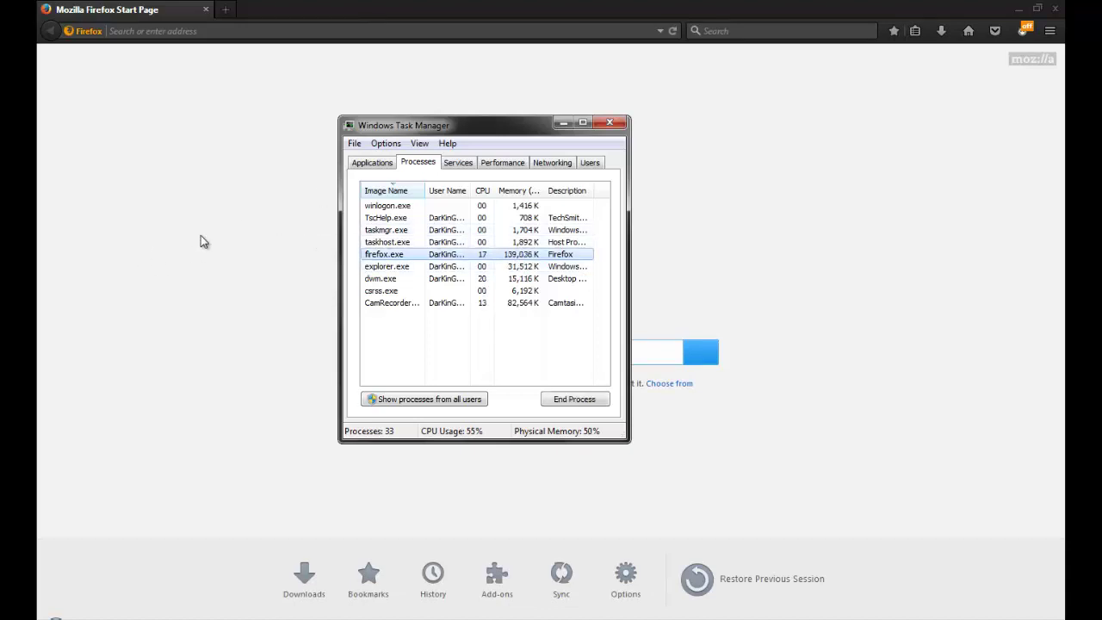
pyautogui.click(246, 31)
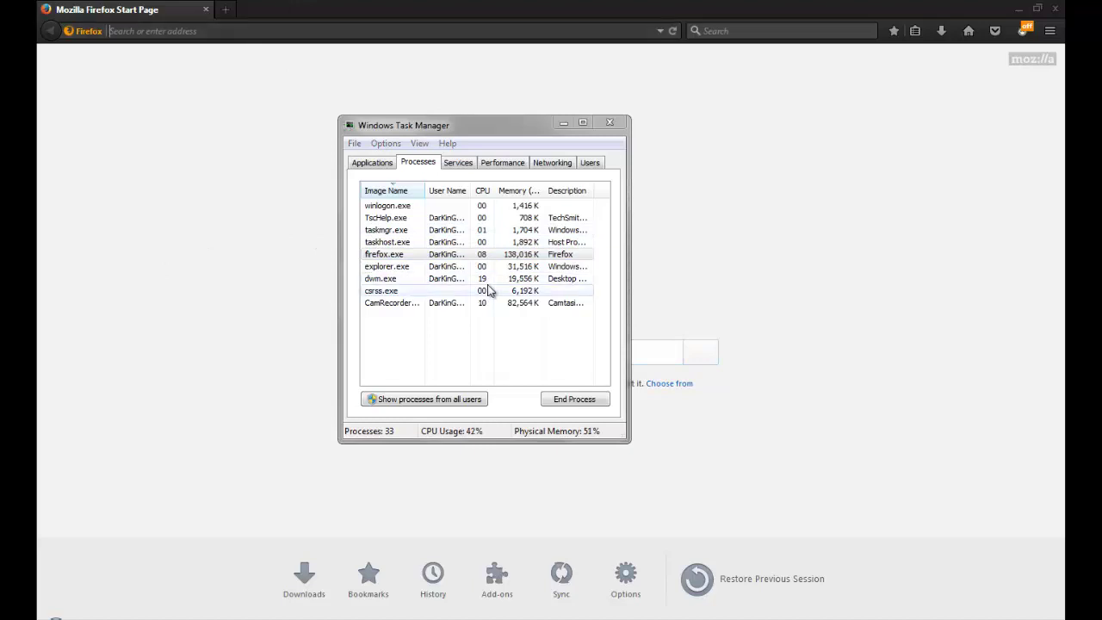
# Step: Load about:config, correcting the mistyped 'auto:config' address
pyautogui.write('auto:conf')
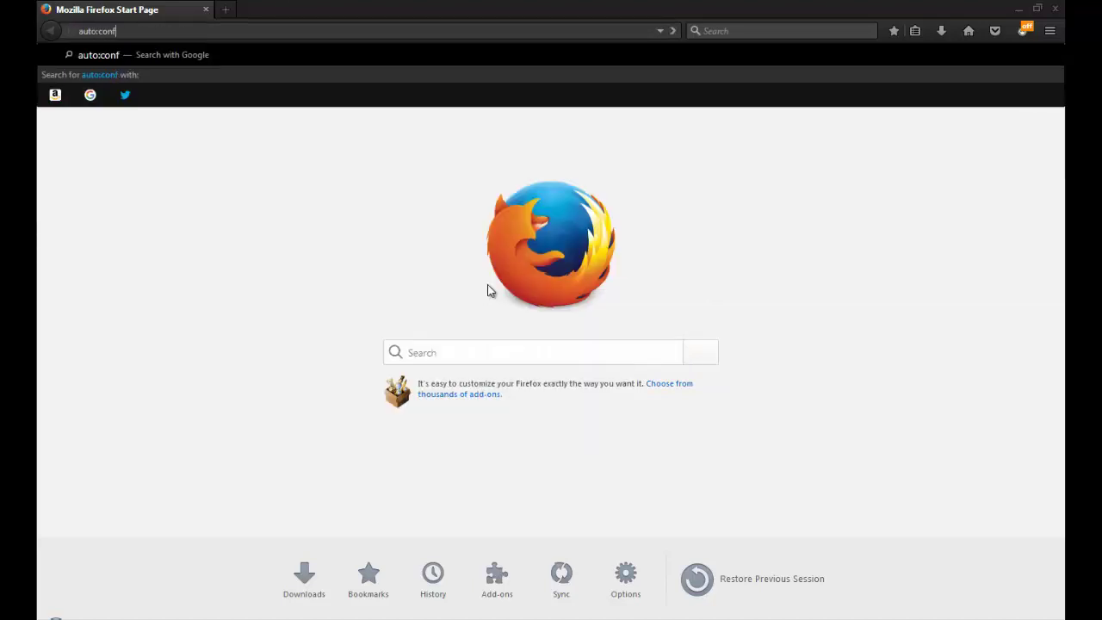
pyautogui.write('ig')
pyautogui.press('Return')
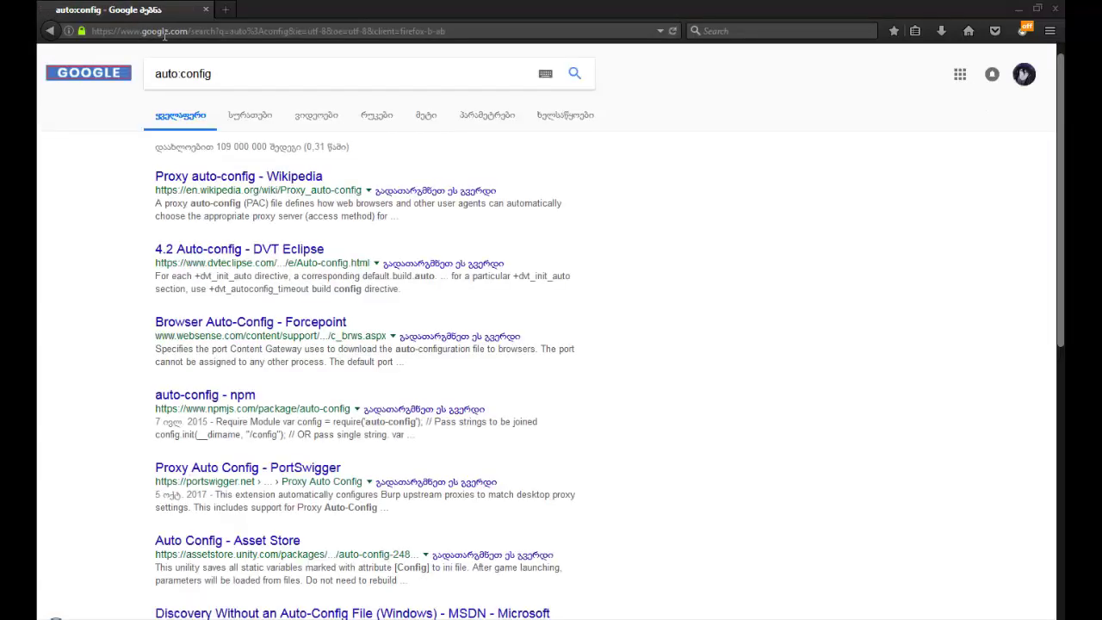
pyautogui.click(164, 32)
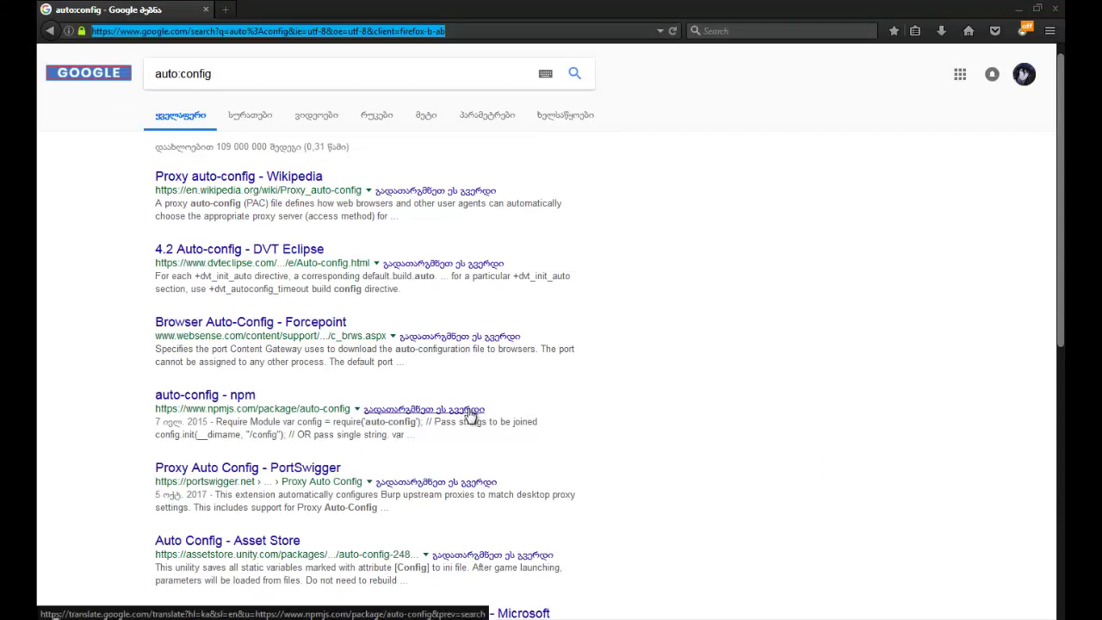
pyautogui.write('about:config')
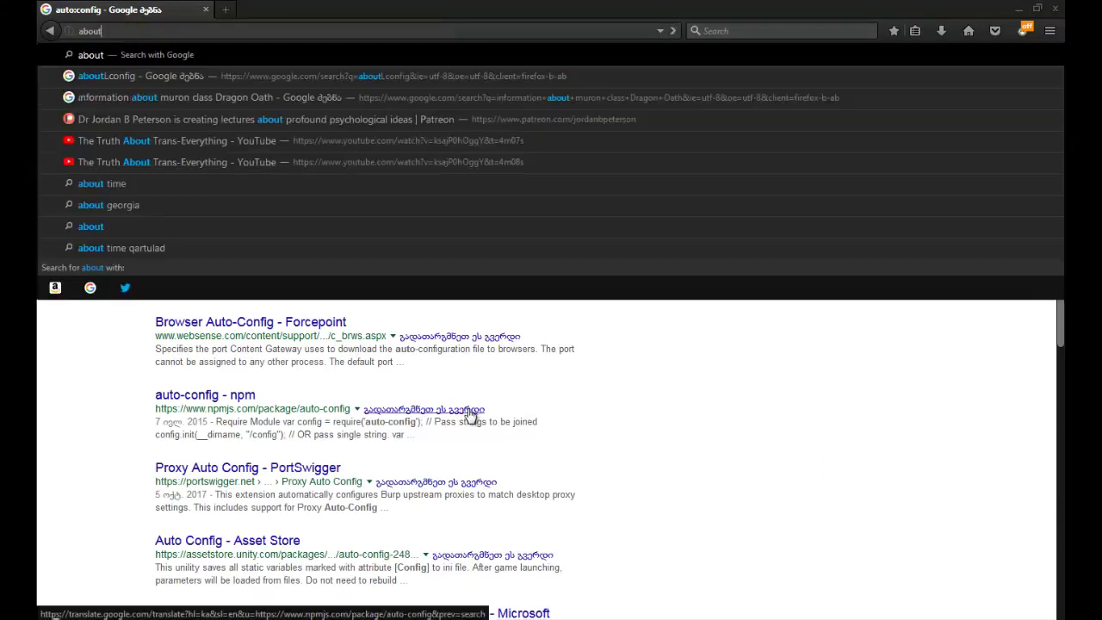
pyautogui.press('Return')
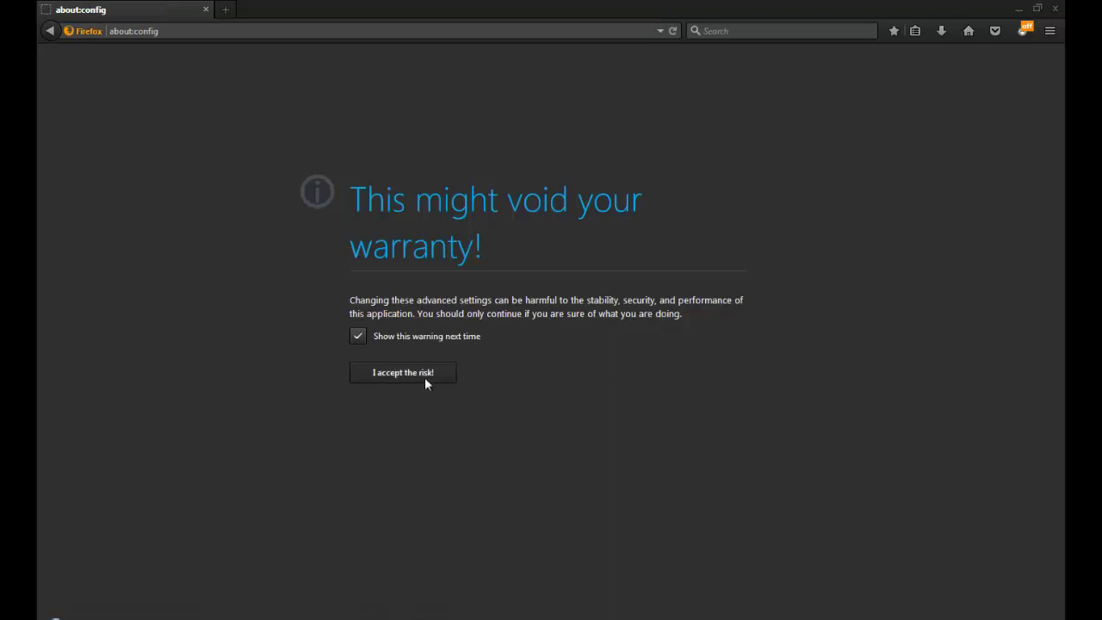
# Step: Accept the warning, filter on 'autos', and inspect autostart.2 without changing it
pyautogui.click(424, 378)
pyautogui.write('autostart')
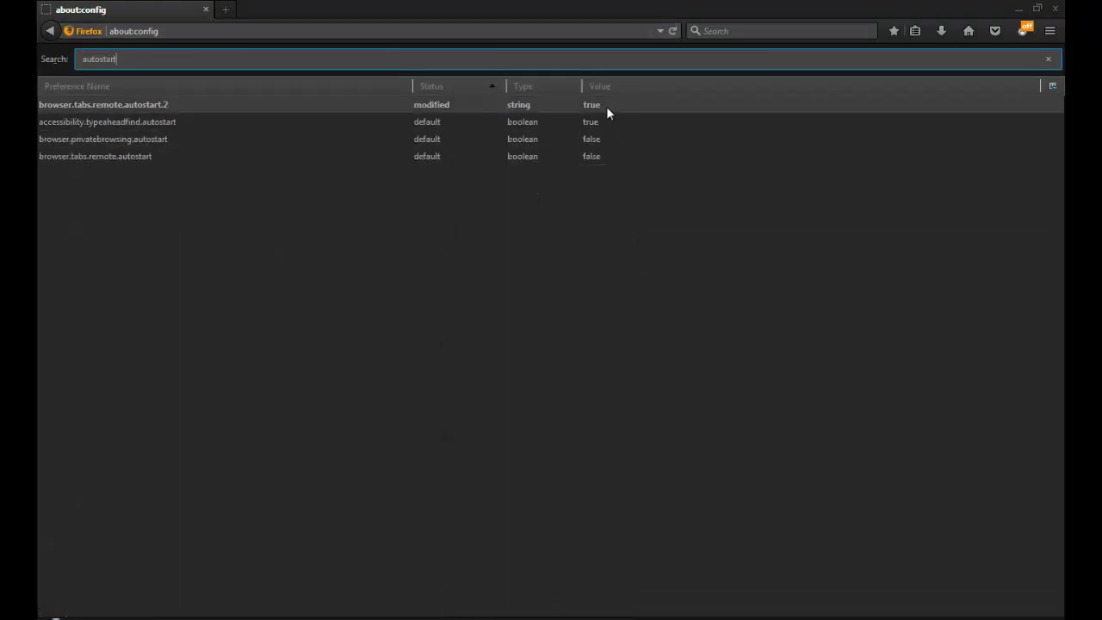
pyautogui.rightClick(591, 109)
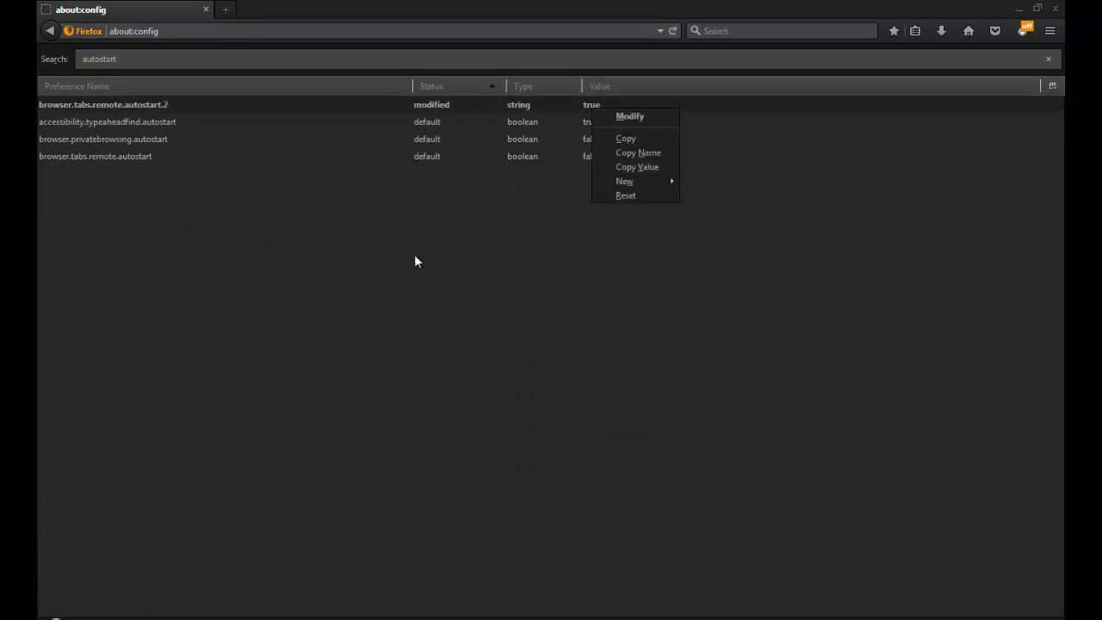
pyautogui.click(393, 291)
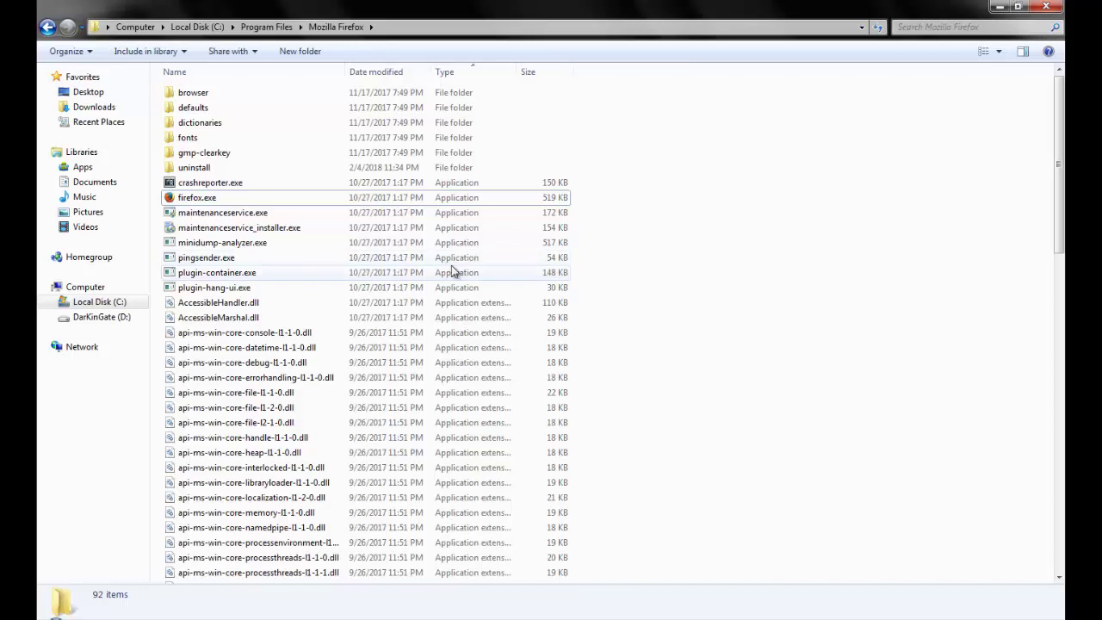
# Step: Go to C:\Users, open the user's profile folder, and select AppData
pyautogui.click(107, 298)
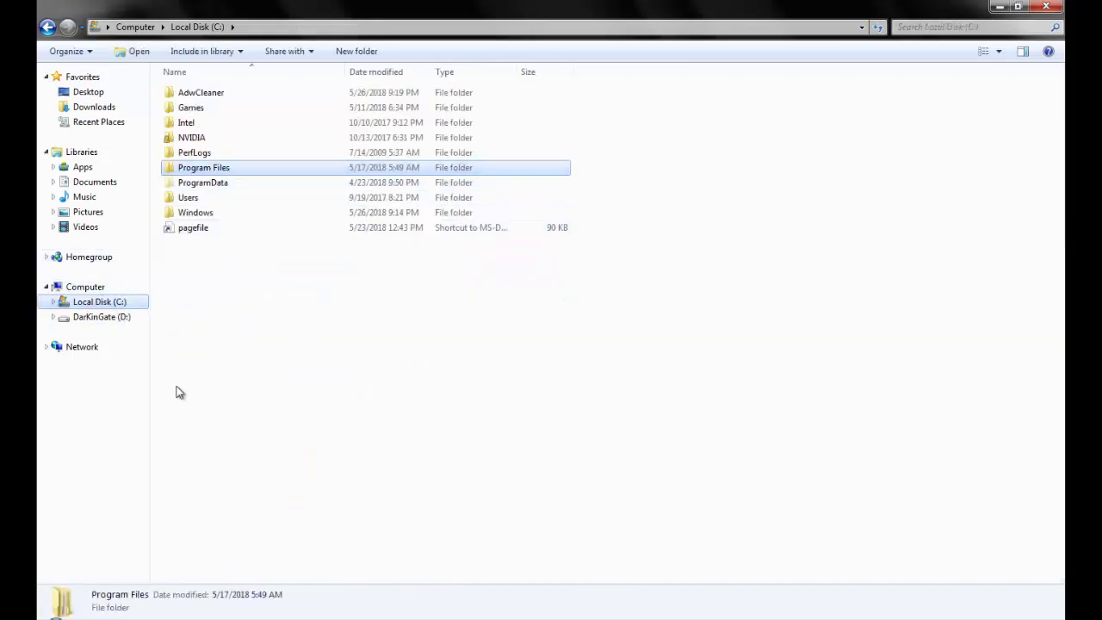
pyautogui.click(331, 405)
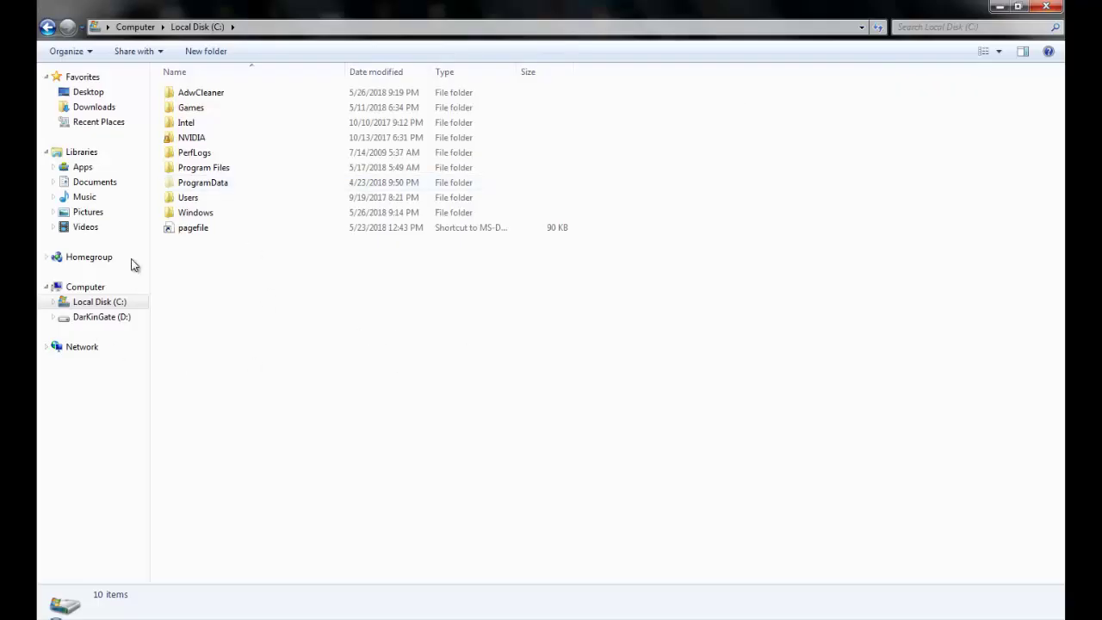
pyautogui.doubleClick(228, 200)
pyautogui.click(252, 93)
pyautogui.doubleClick(253, 93)
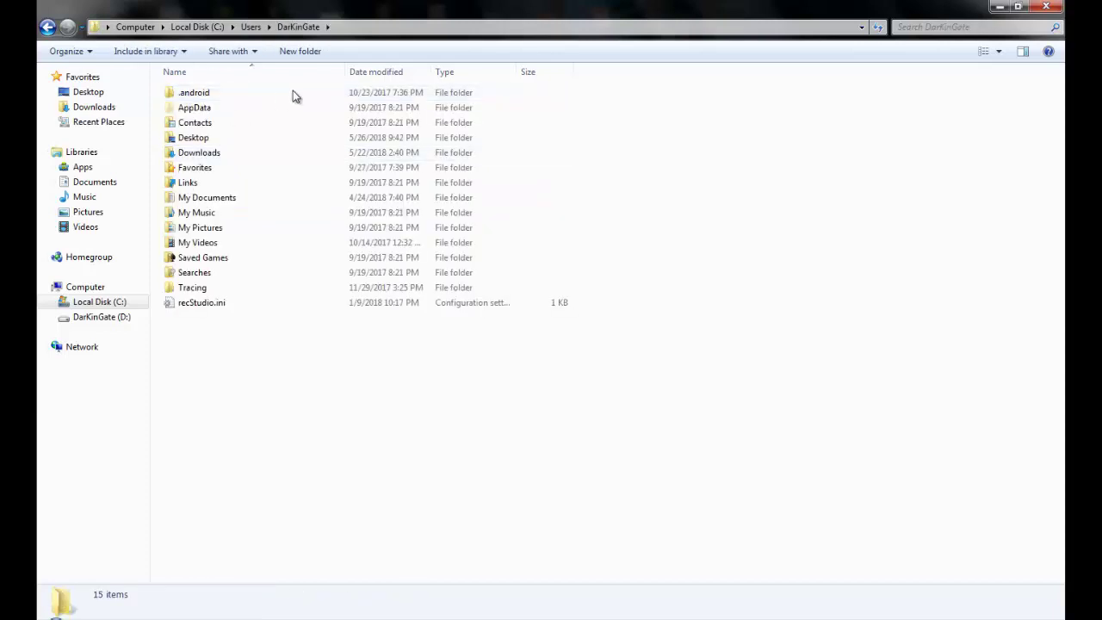
pyautogui.click(228, 110)
pyautogui.click(68, 51)
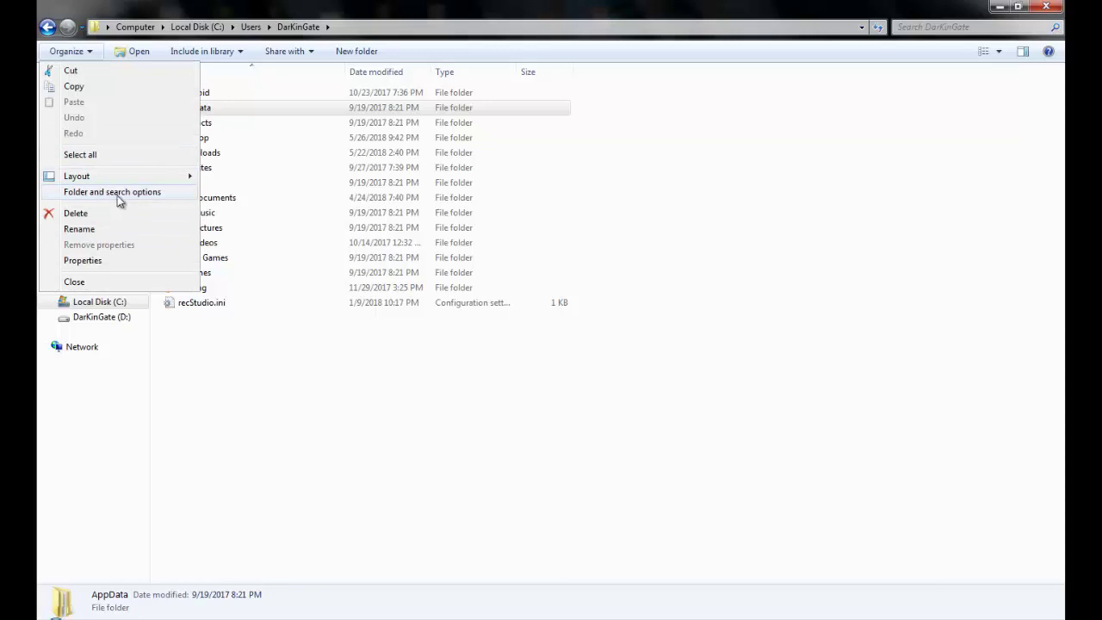
# Step: In Folder Options' View settings, decline showing protected operating system files and close
pyautogui.click(112, 194)
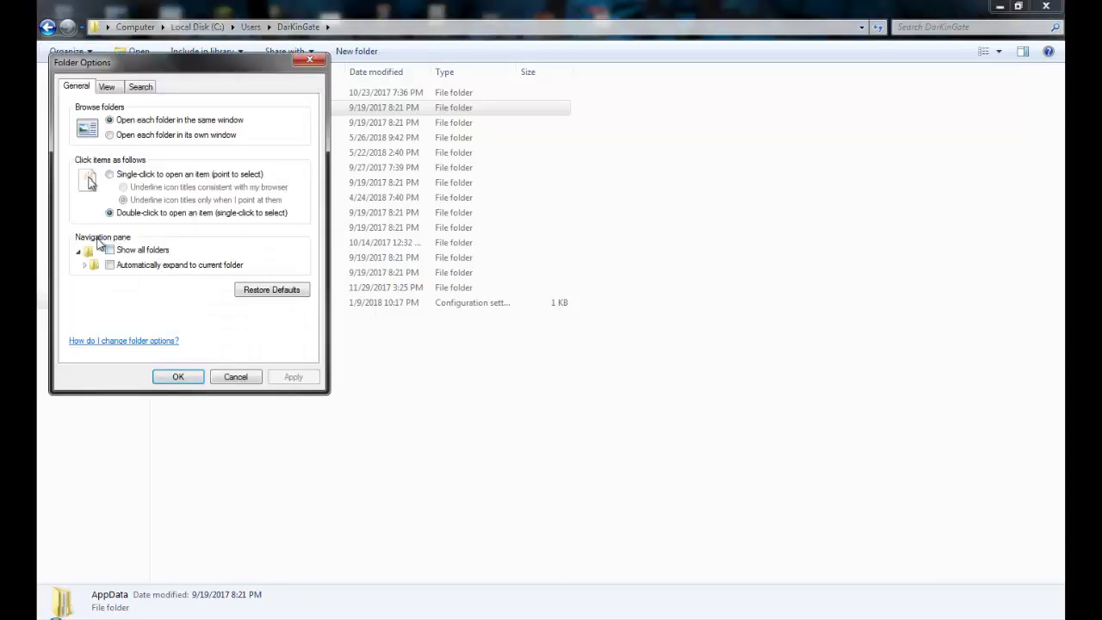
pyautogui.click(105, 87)
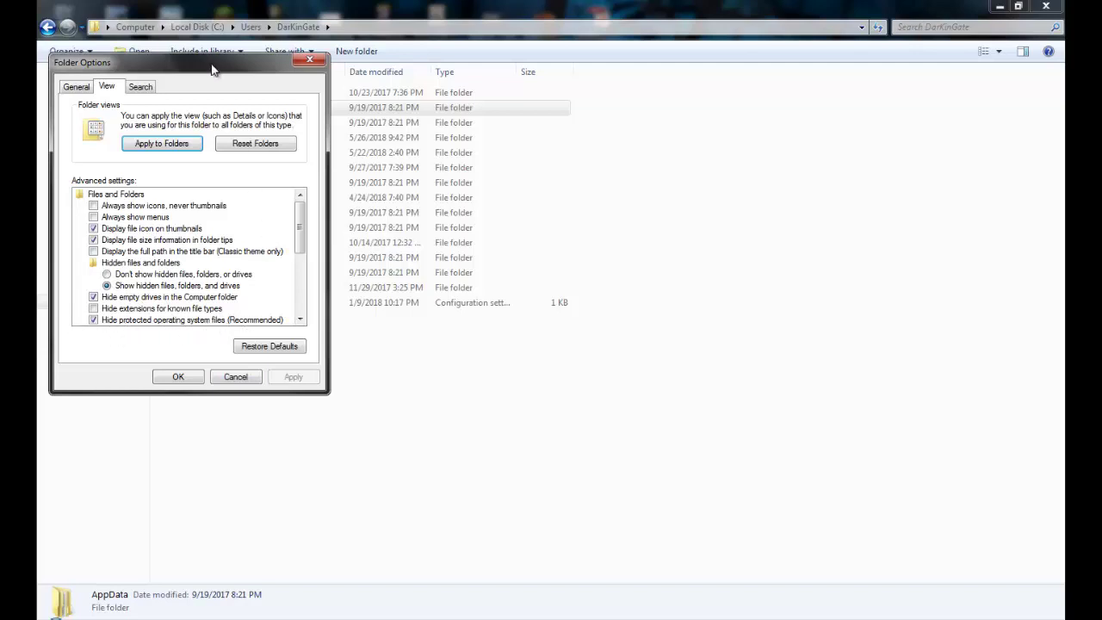
pyautogui.moveTo(229, 71); pyautogui.dragTo(620, 221)
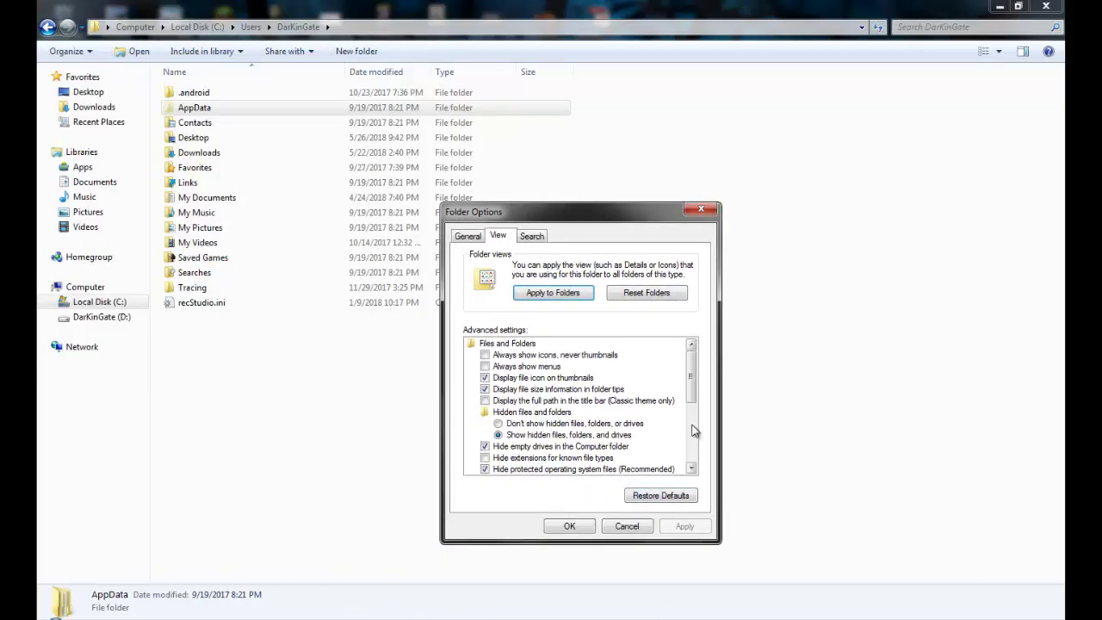
pyautogui.moveTo(691, 384); pyautogui.dragTo(692, 419)
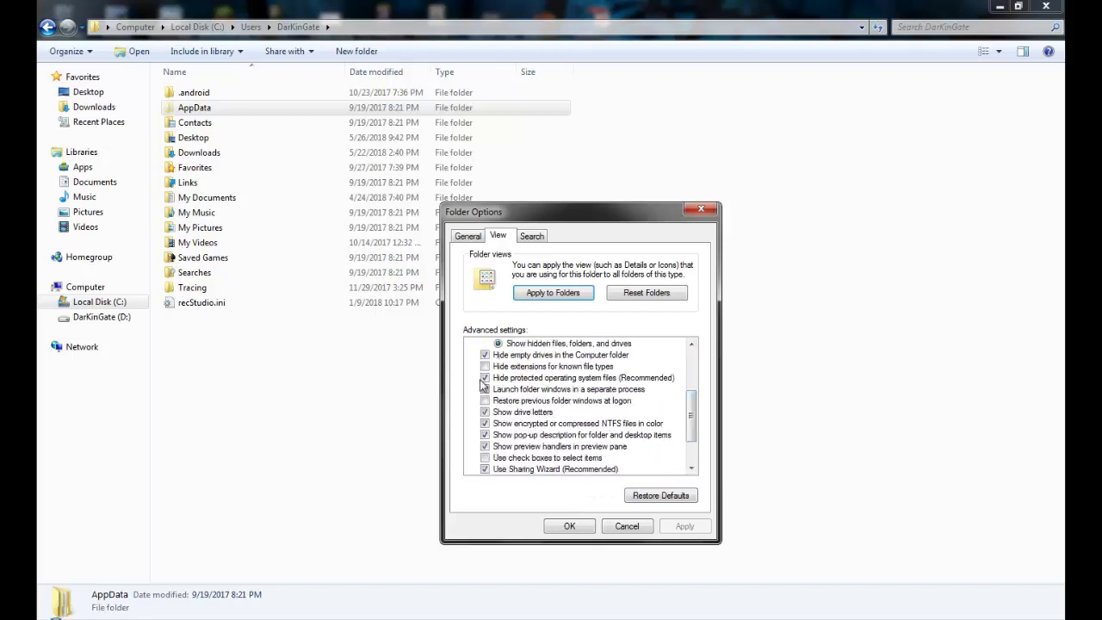
pyautogui.click(560, 380)
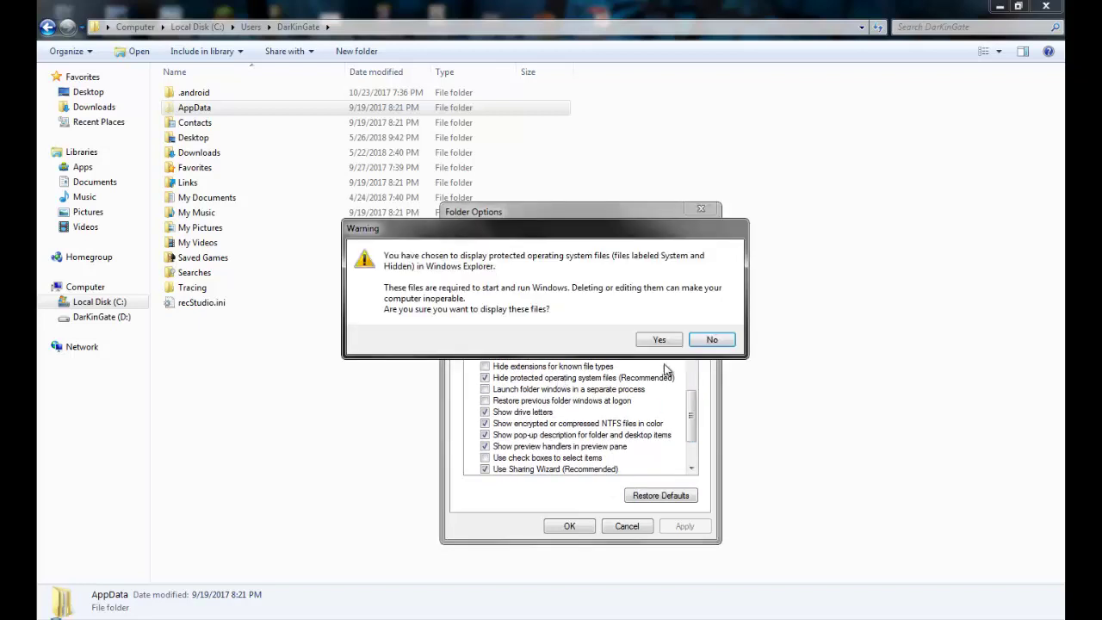
pyautogui.click(713, 340)
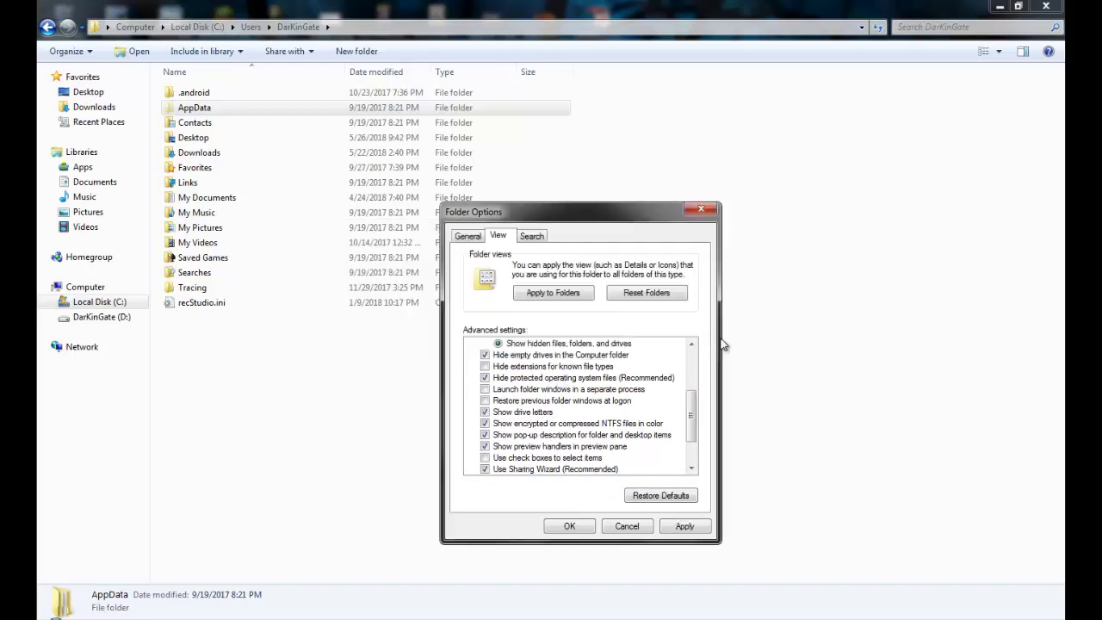
pyautogui.click(702, 209)
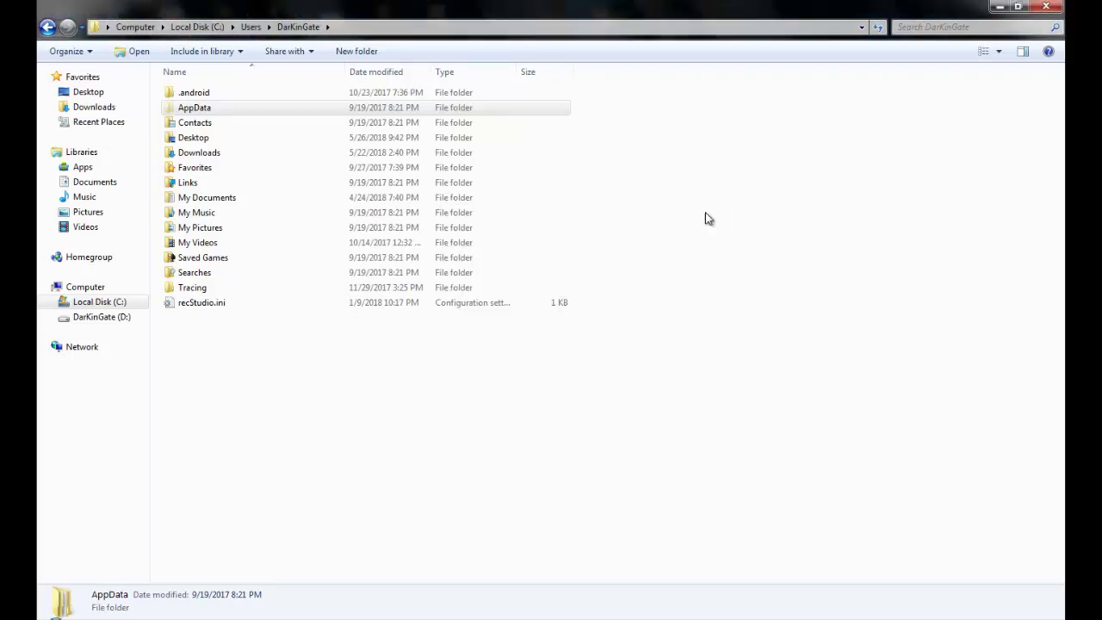
# Step: Select and then deselect recStudio.ini in the profile folder
pyautogui.click(222, 303)
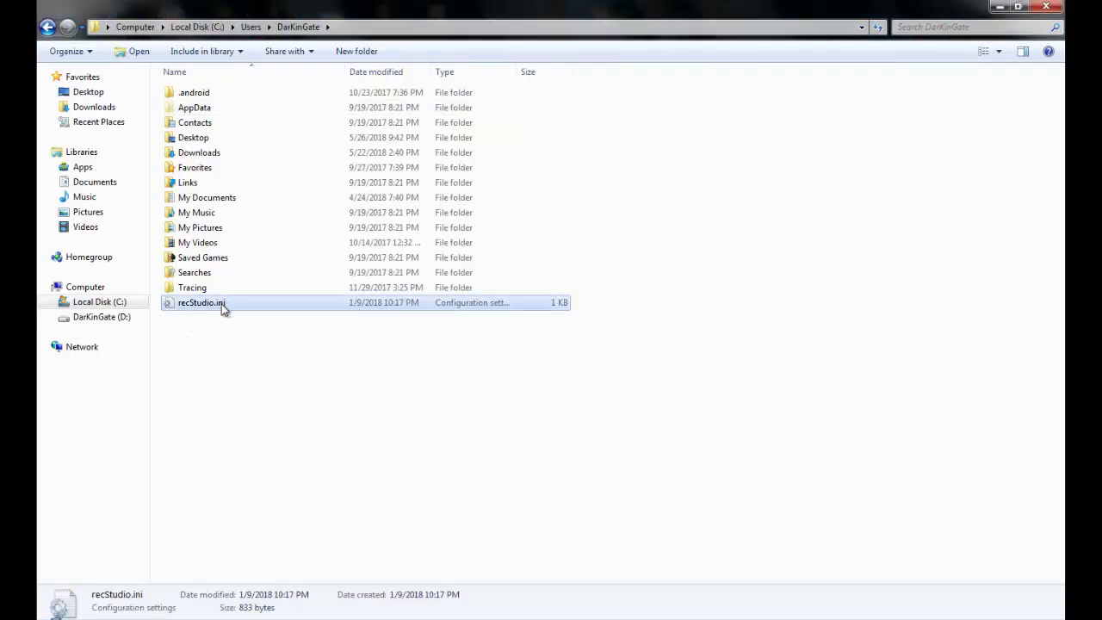
pyautogui.click(280, 402)
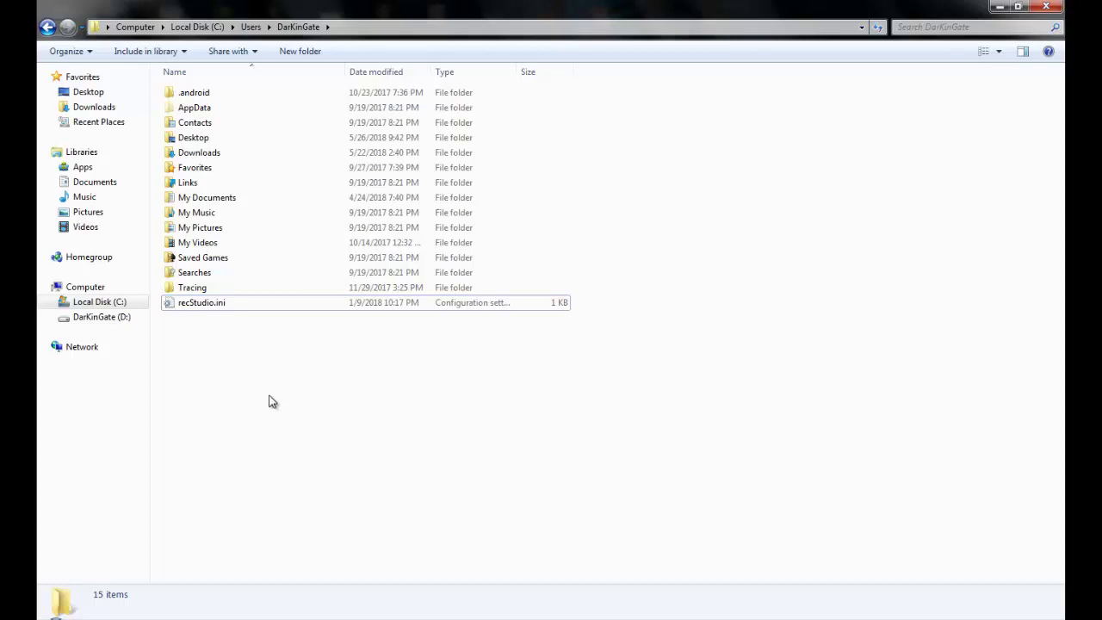
# Step: Open AppData\Roaming\Mozilla\Firefox\Profiles and then the .default profile folder
pyautogui.doubleClick(246, 108)
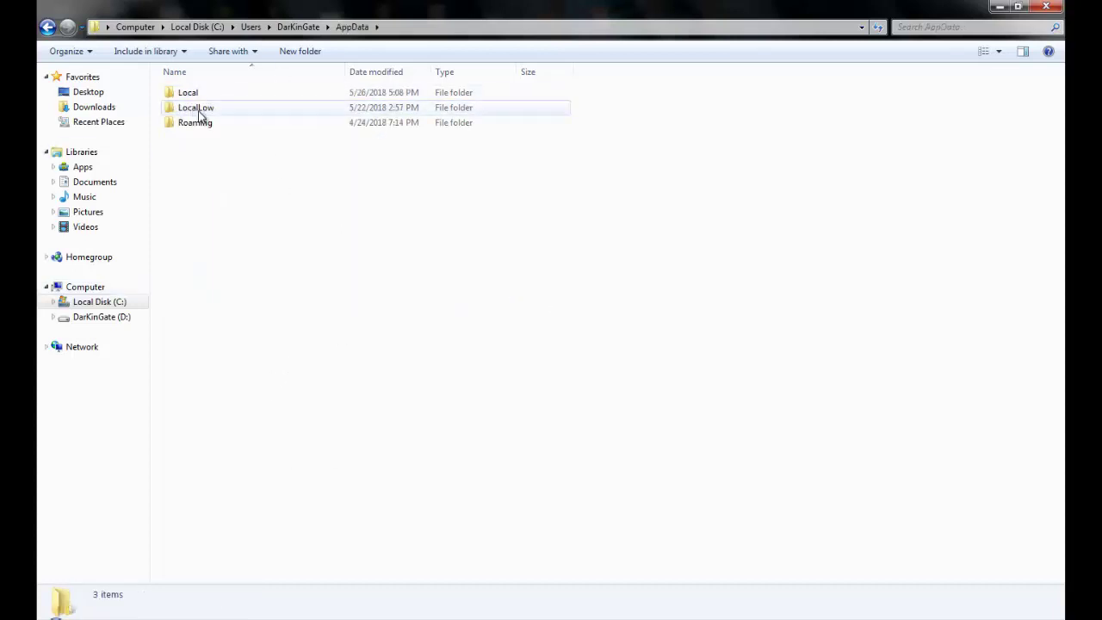
pyautogui.doubleClick(220, 126)
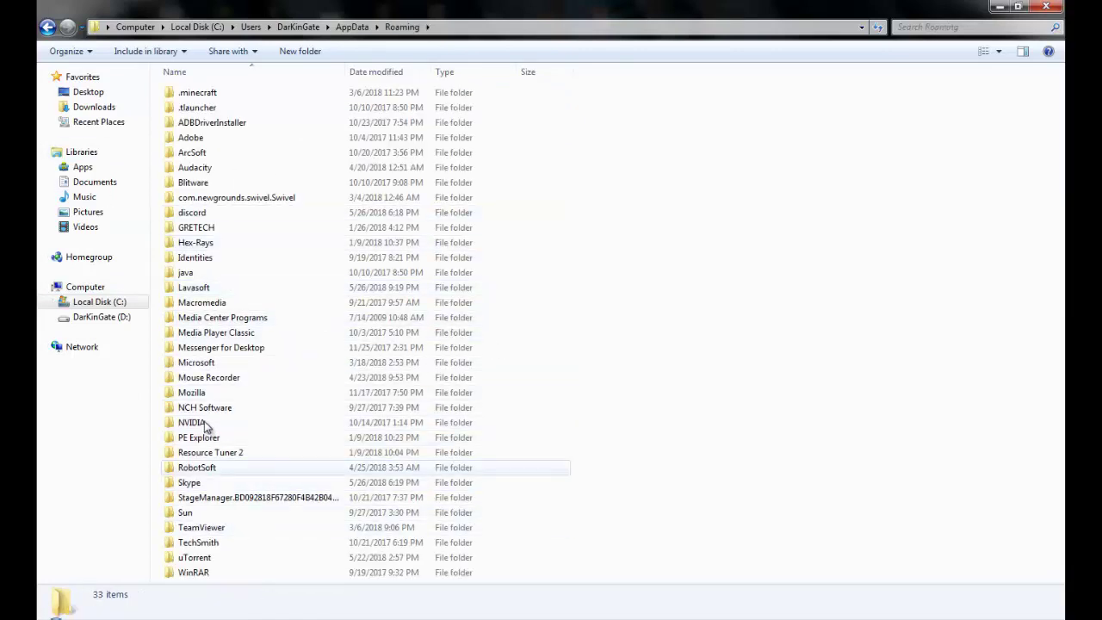
pyautogui.doubleClick(211, 393)
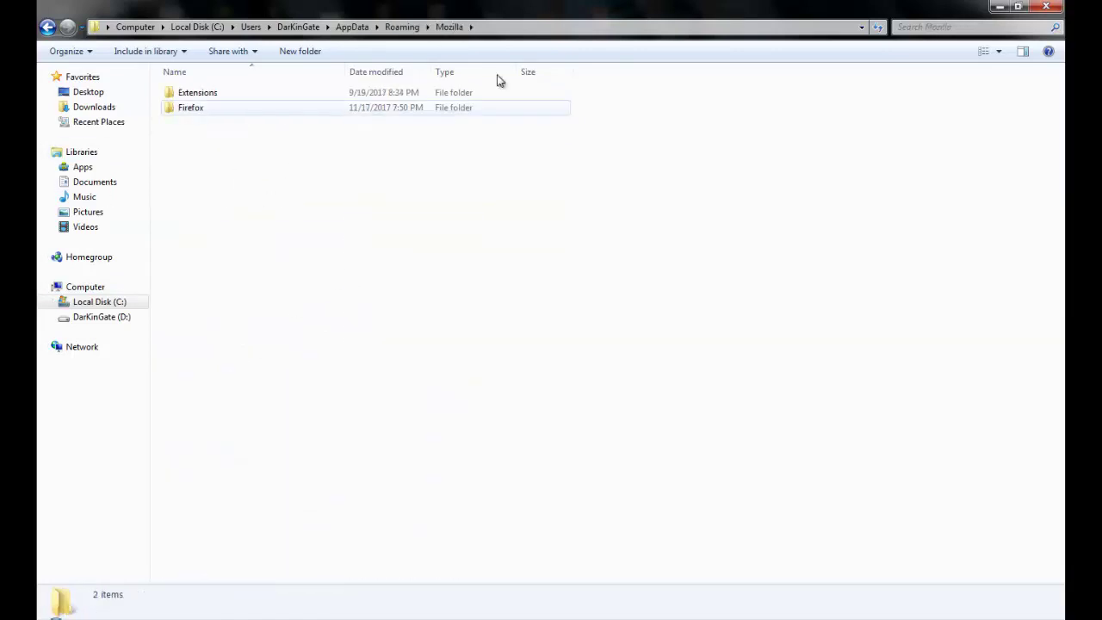
pyautogui.click(402, 27)
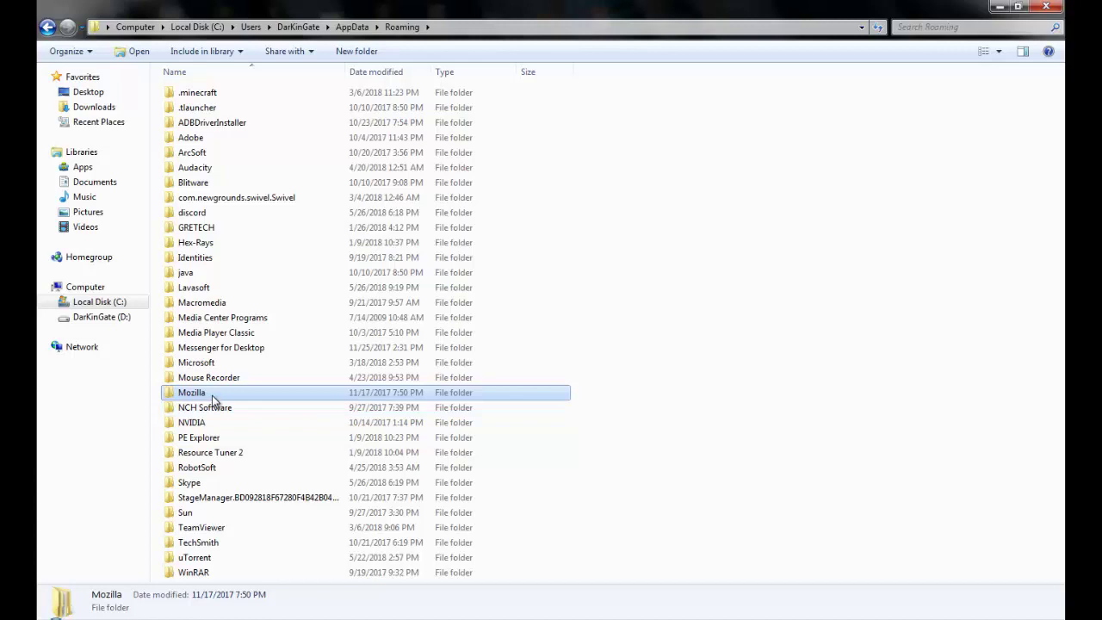
pyautogui.moveTo(215, 399)
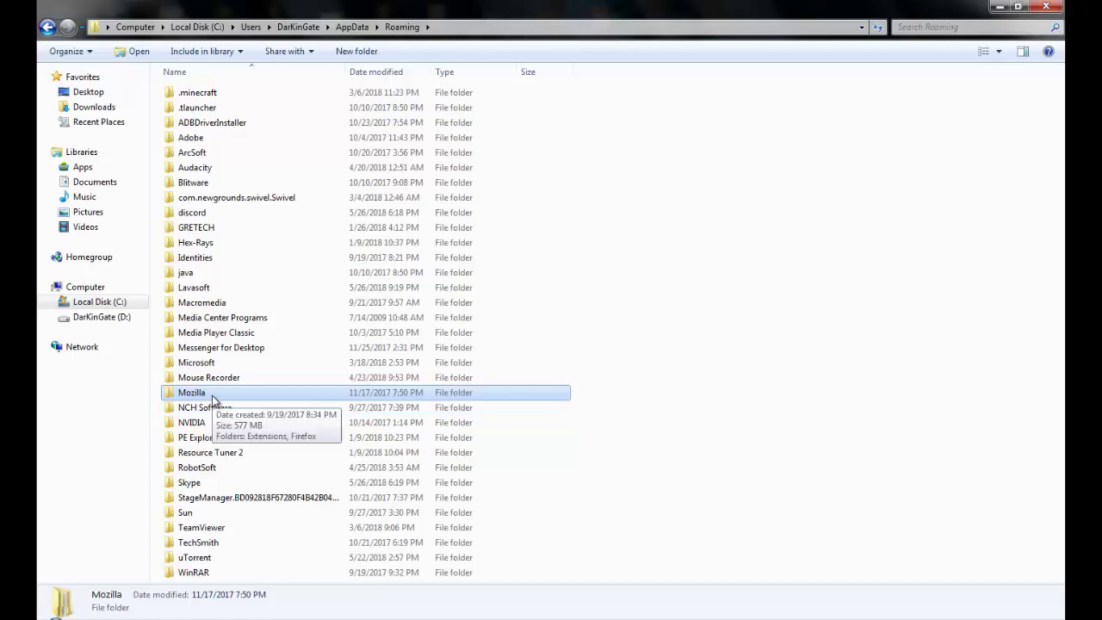
pyautogui.doubleClick(213, 400)
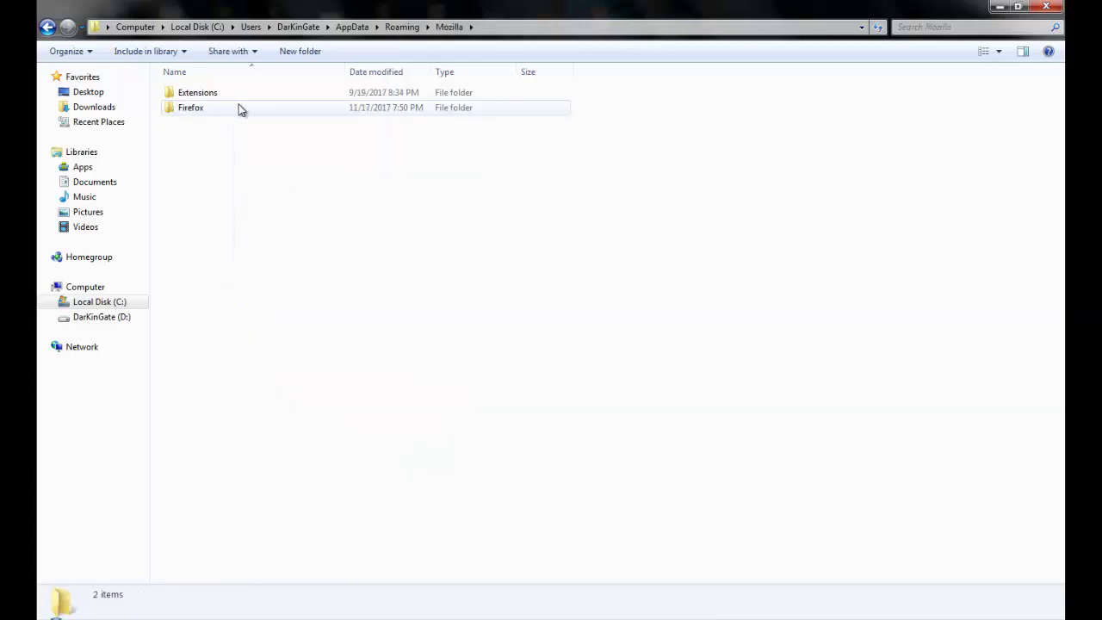
pyautogui.doubleClick(237, 109)
pyautogui.doubleClick(262, 123)
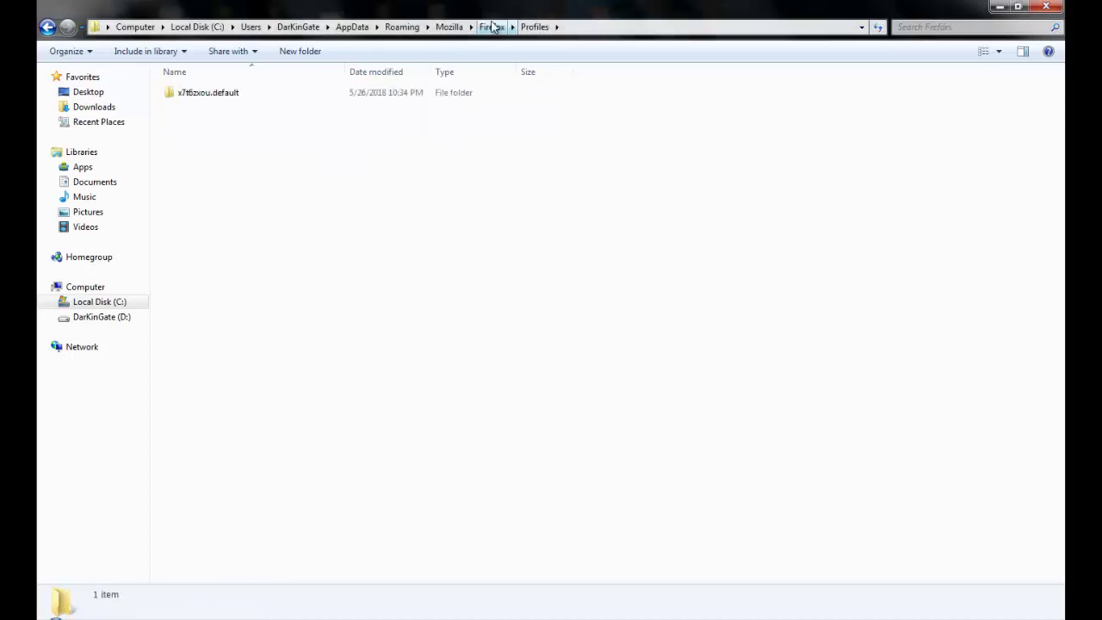
pyautogui.doubleClick(213, 98)
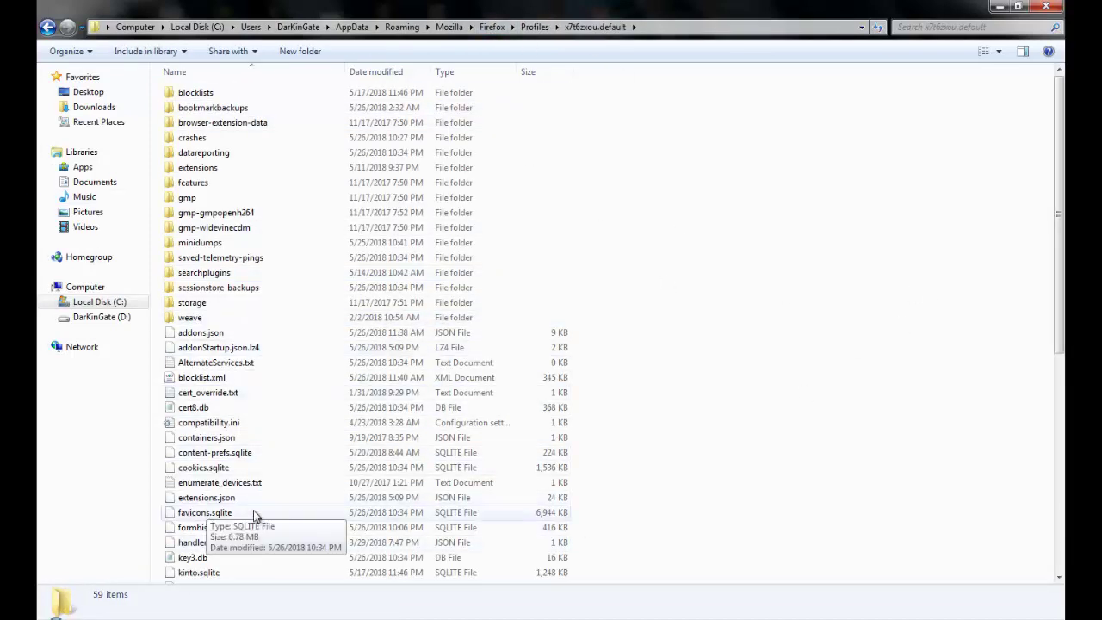
pyautogui.scroll(-9, 434, 456)
# Step: Open prefs.js in a maximized Notepad and scroll to the autostart.2 line
pyautogui.rightClick(267, 308)
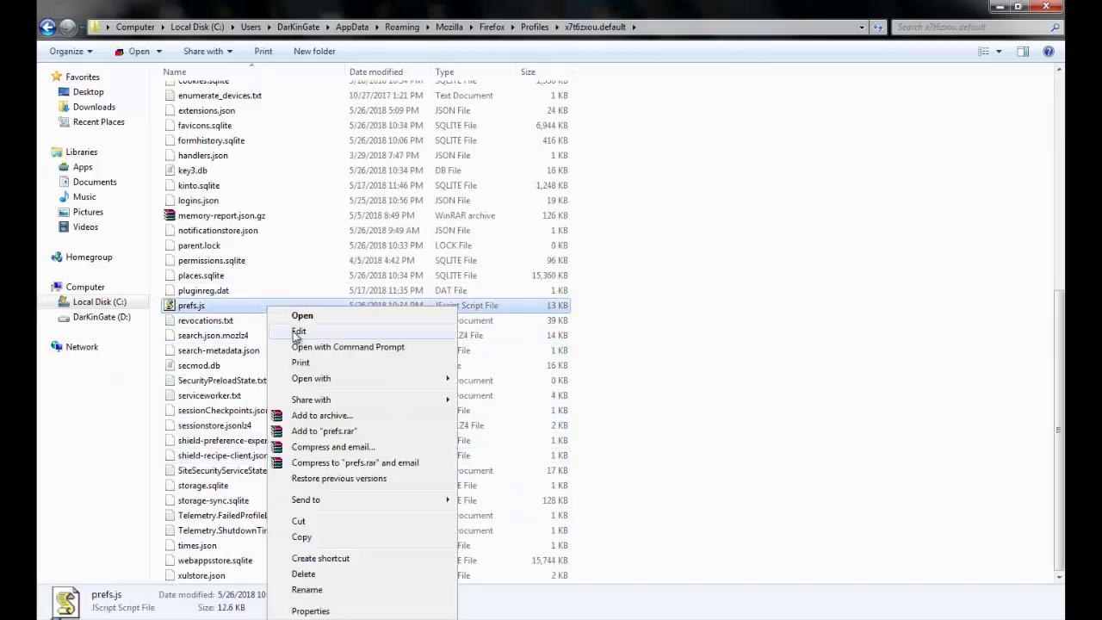
pyautogui.click(298, 331)
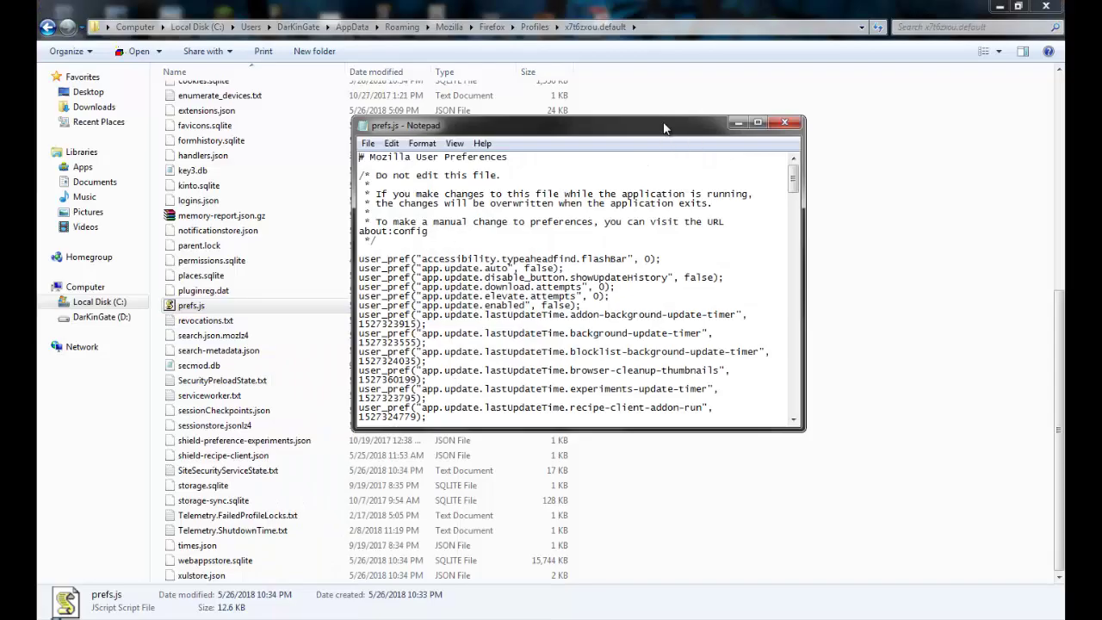
pyautogui.press('super+Up')
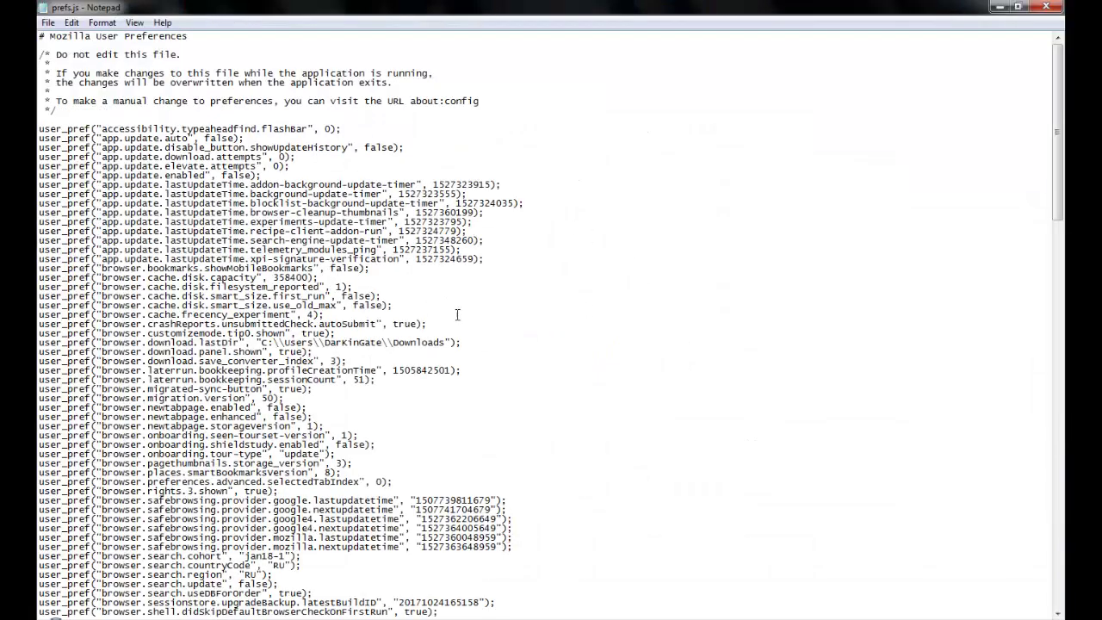
pyautogui.scroll(-1, 566, 375)
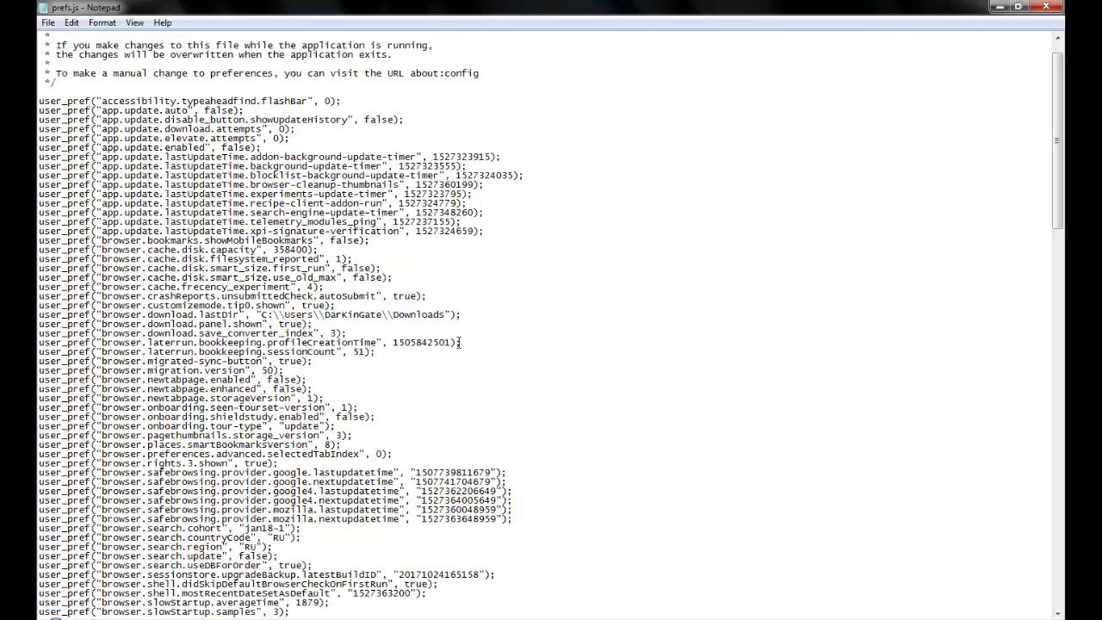
pyautogui.scroll(-5, 459, 343)
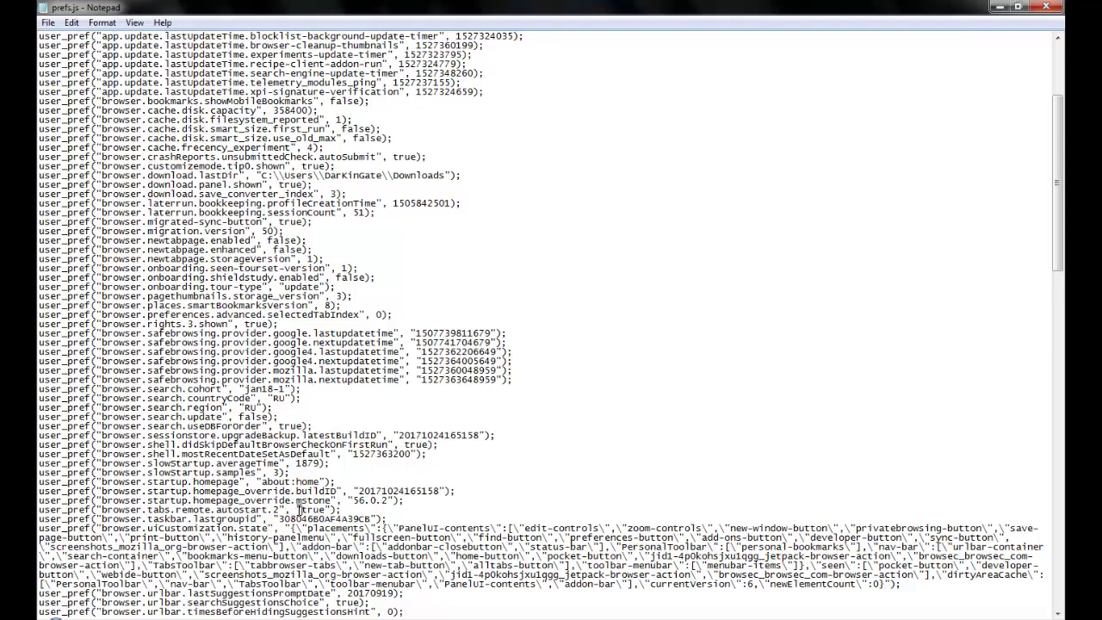
# Step: Remove the quotes around true on the autostart.2 line, save, and close Notepad
pyautogui.moveTo(324, 510)
pyautogui.mouseDown()
pyautogui.moveTo(332, 520)
pyautogui.moveTo(336, 510)
pyautogui.mouseUp()
pyautogui.press('Delete')
pyautogui.press('BackSpace')
pyautogui.click(48, 23)
pyautogui.click(70, 70)
pyautogui.click(1045, 7)
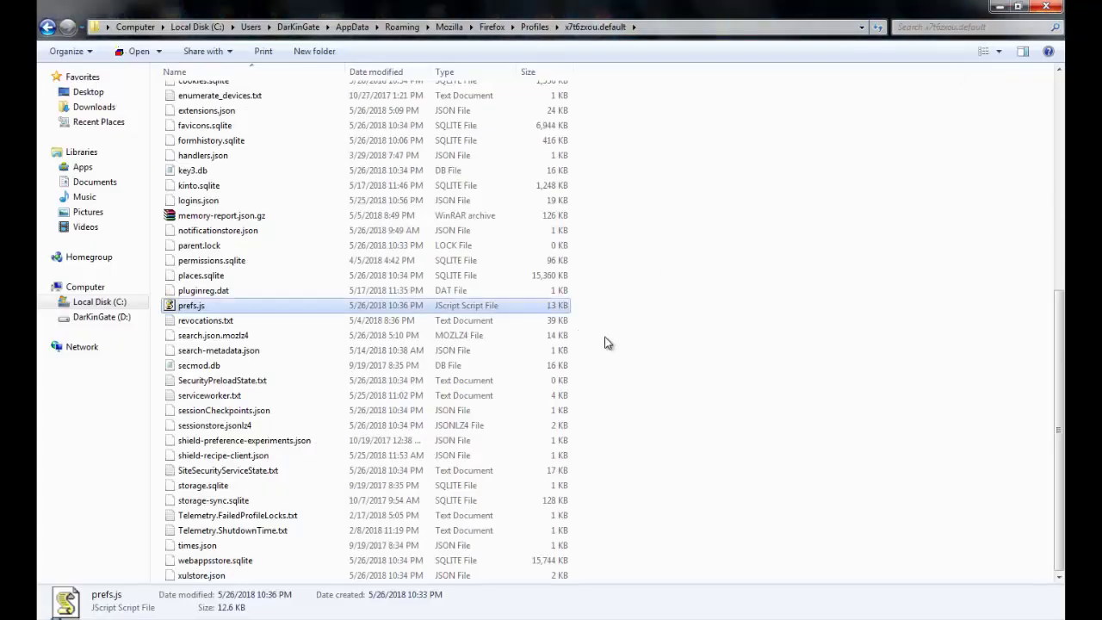
# Step: Run firefox.exe from C:\Program Files\Mozilla Firefox and open Task Manager
pyautogui.click(134, 303)
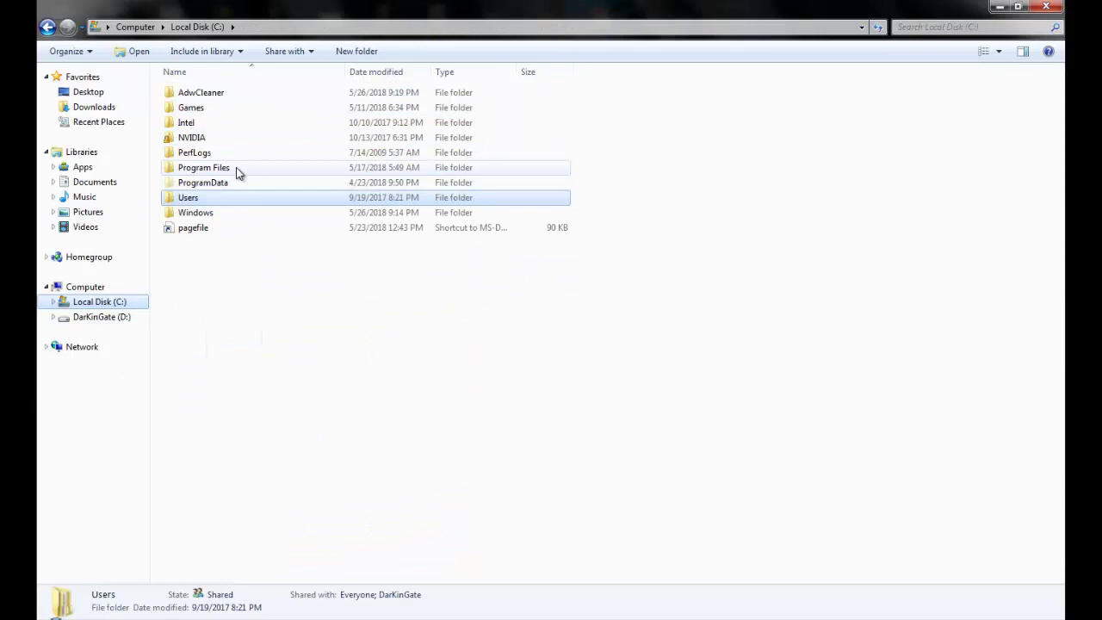
pyautogui.doubleClick(241, 169)
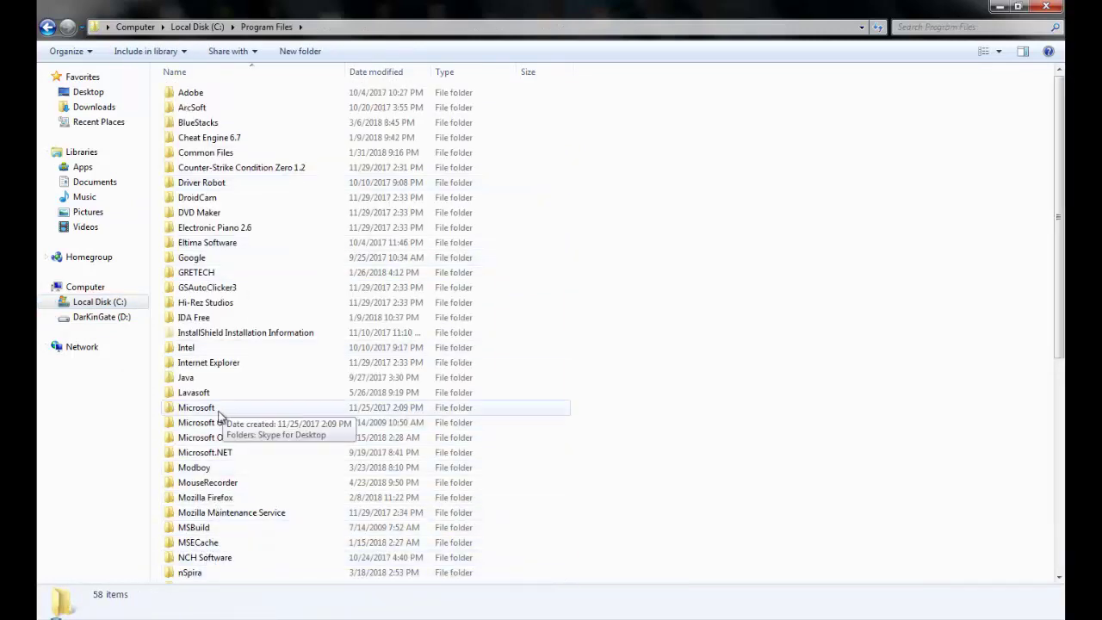
pyautogui.doubleClick(232, 498)
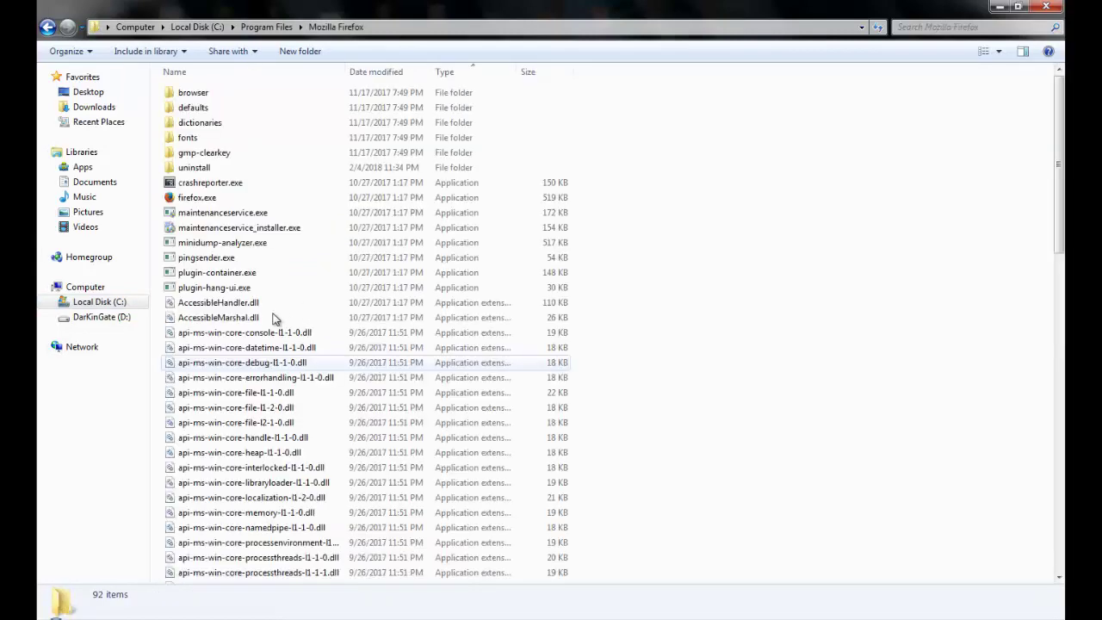
pyautogui.doubleClick(262, 201)
pyautogui.click(640, 238)
pyautogui.hotkey('ctrl', 'shift', 'Escape')
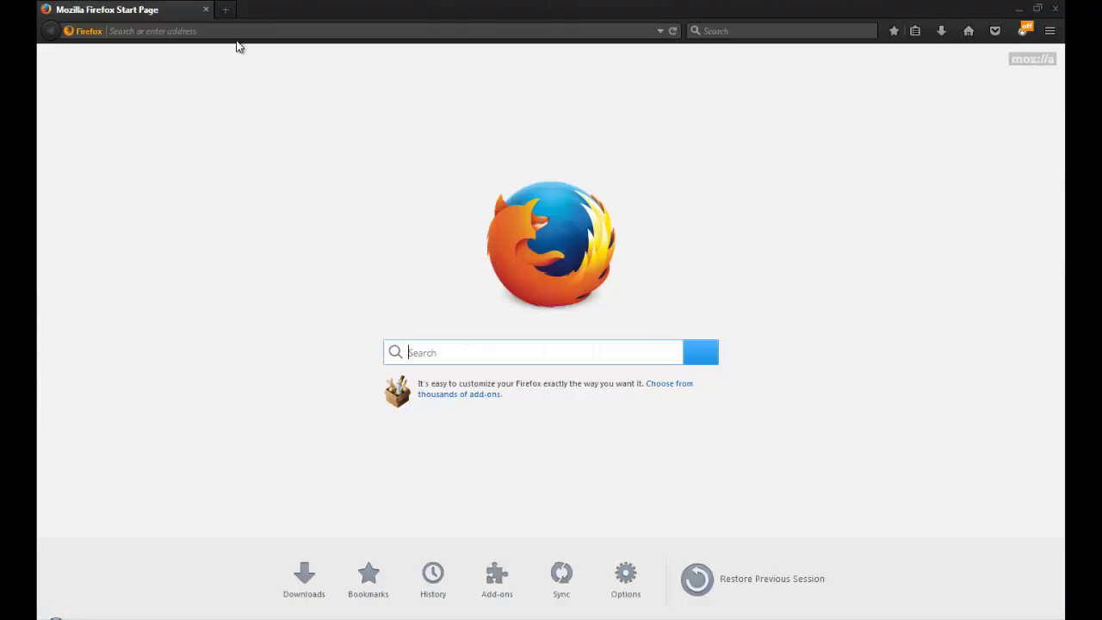
# Step: In about:config, filter for 'autostart' and set browser.tabs.remote.autostart.2 to false
pyautogui.click(239, 35)
pyautogui.write('about:config')
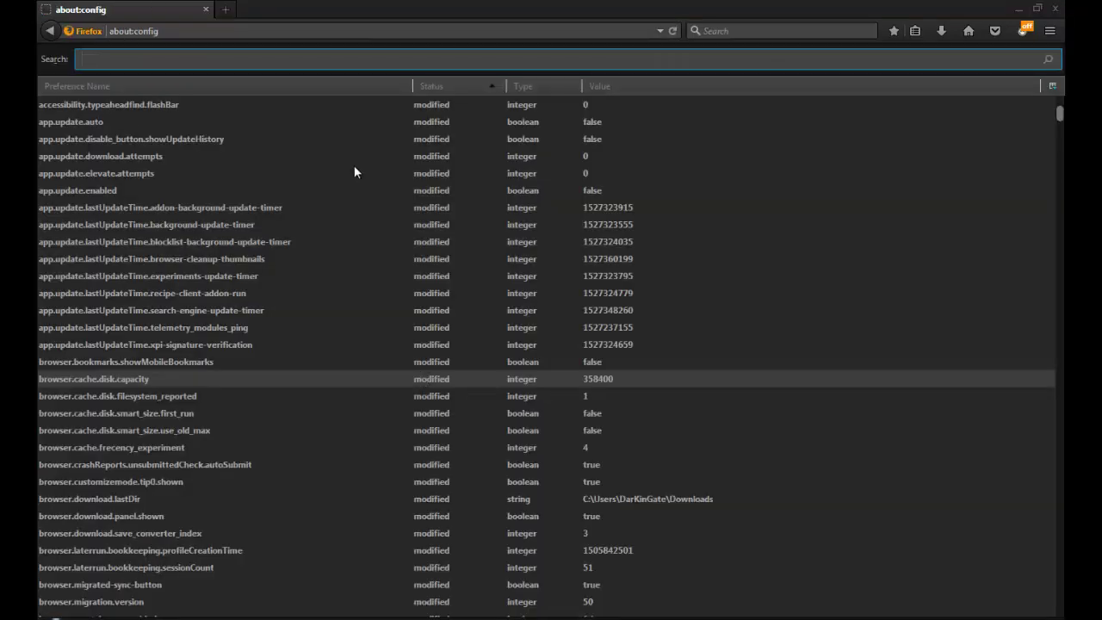
pyautogui.write('auto')
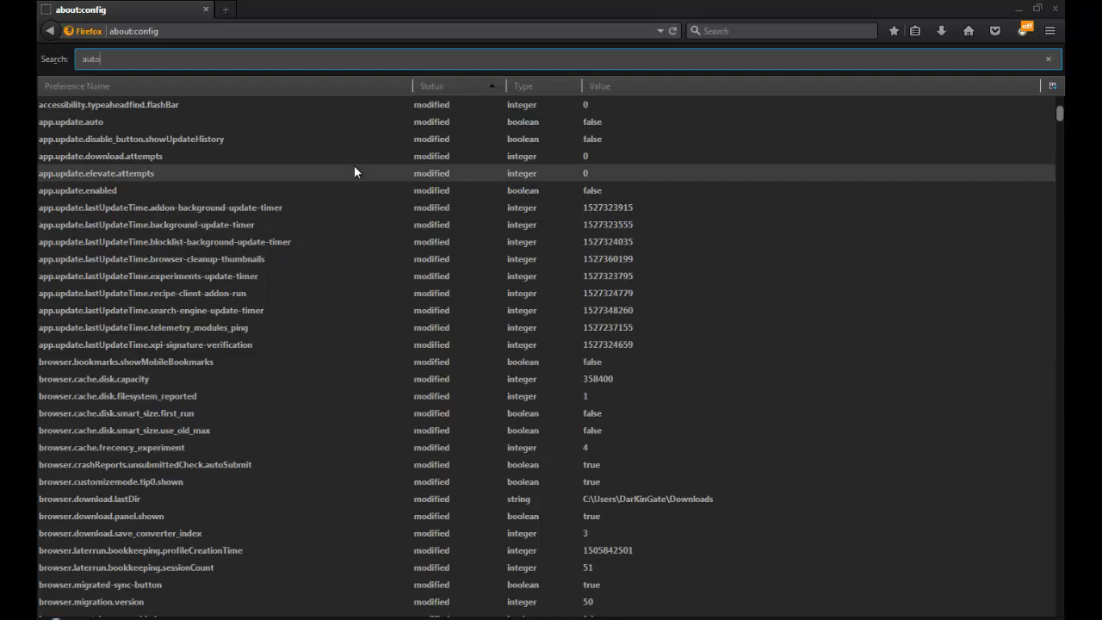
pyautogui.write('s')
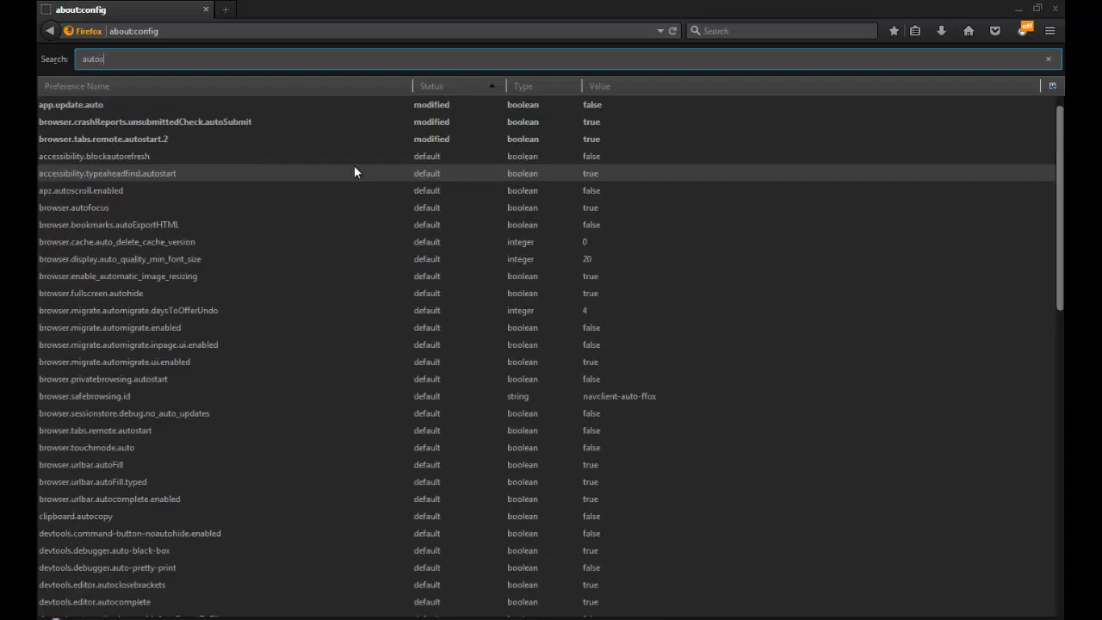
pyautogui.write('tart')
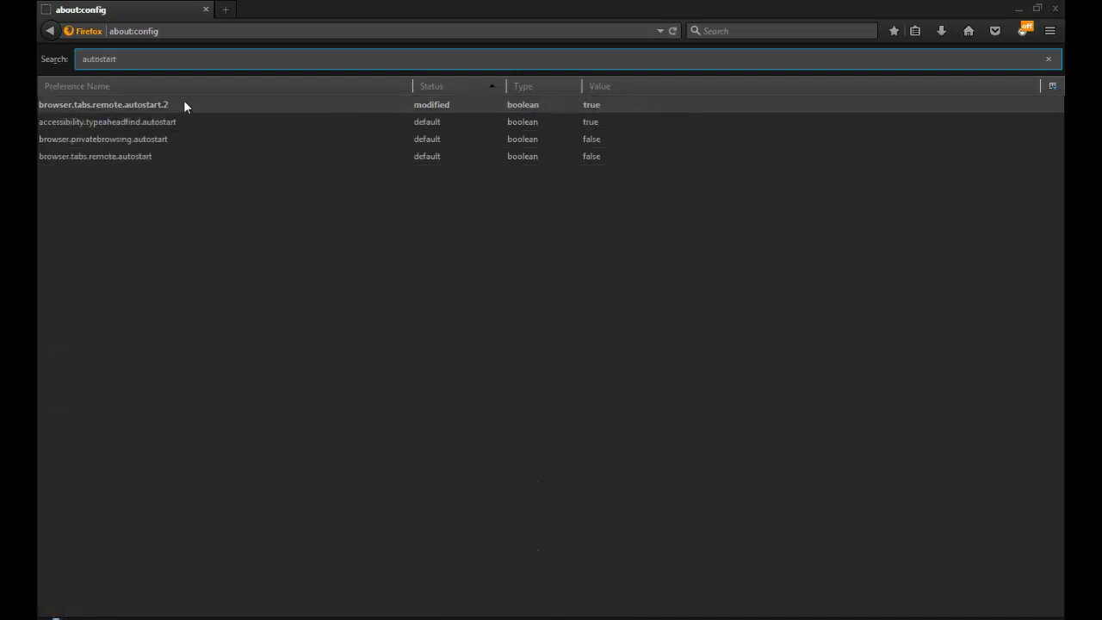
pyautogui.doubleClick(183, 104)
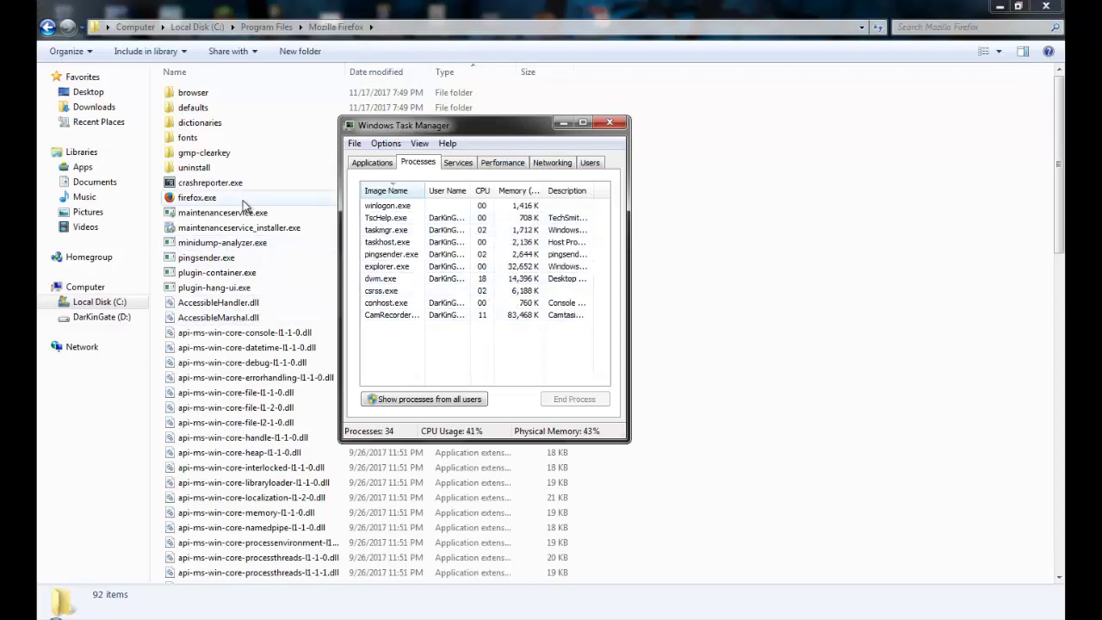
# Step: Browse from C:\Users through the user's profile folder into AppData\Roaming
pyautogui.click(99, 304)
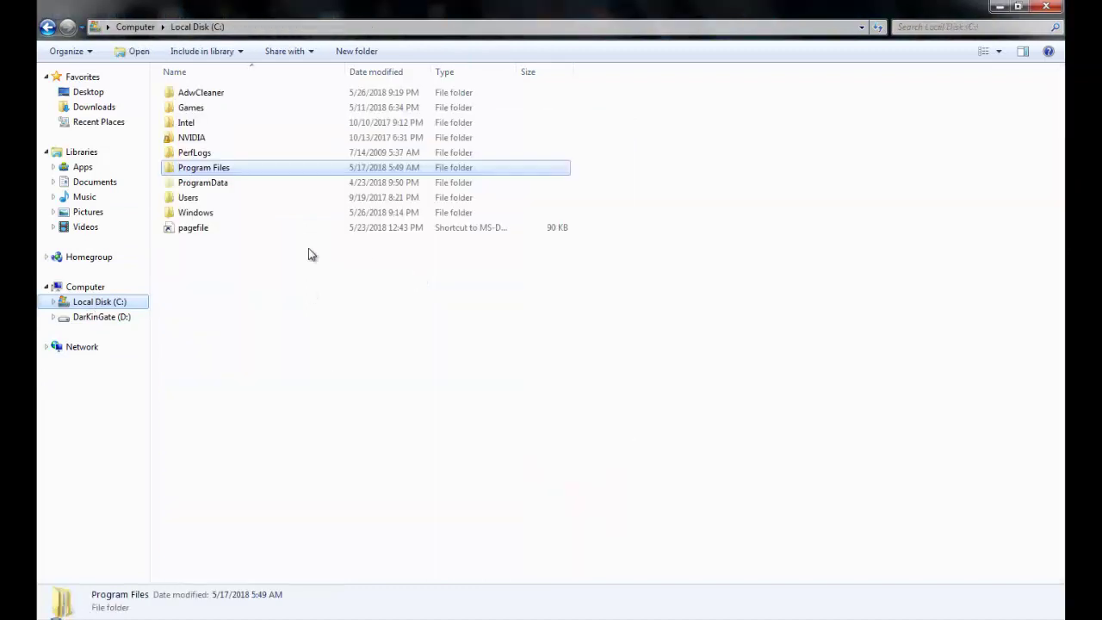
pyautogui.doubleClick(219, 202)
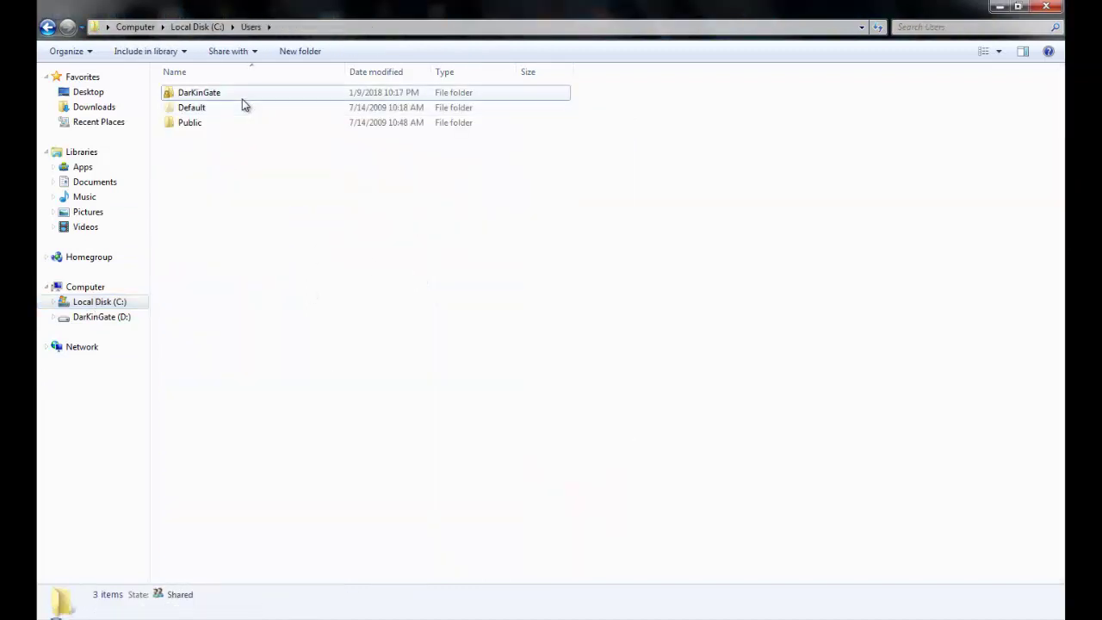
pyautogui.doubleClick(243, 96)
pyautogui.doubleClick(231, 122)
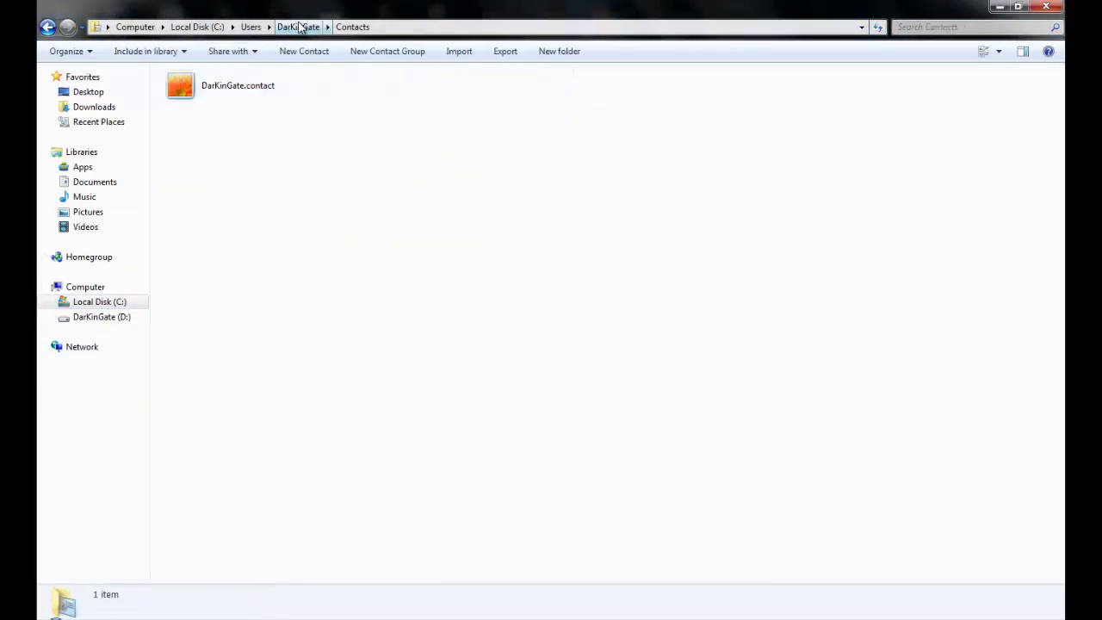
pyautogui.click(298, 26)
pyautogui.doubleClick(205, 111)
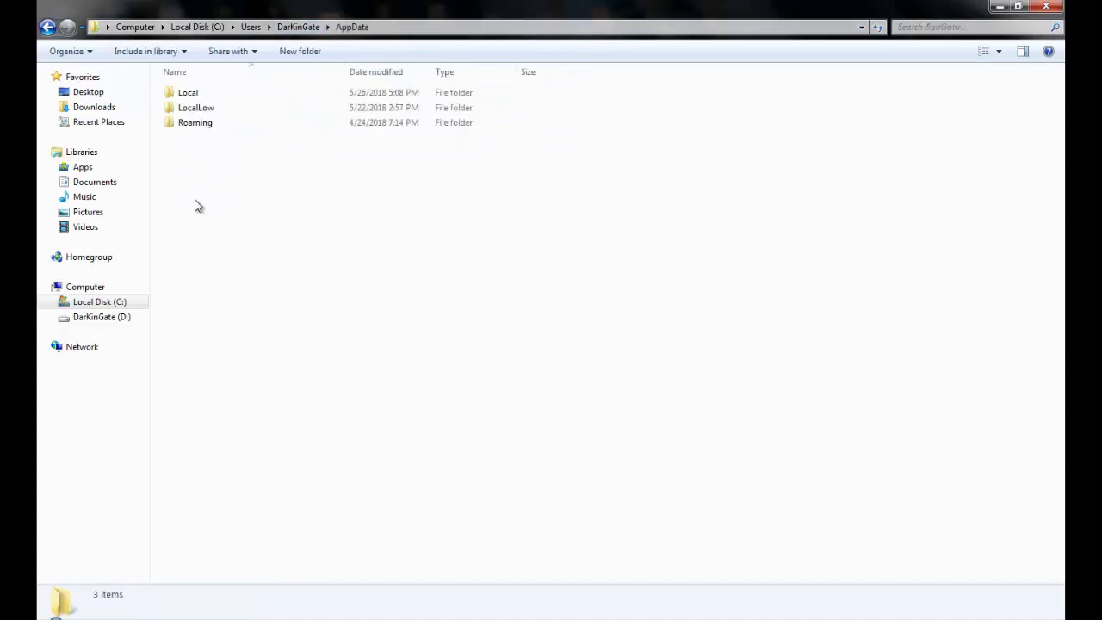
pyautogui.doubleClick(226, 126)
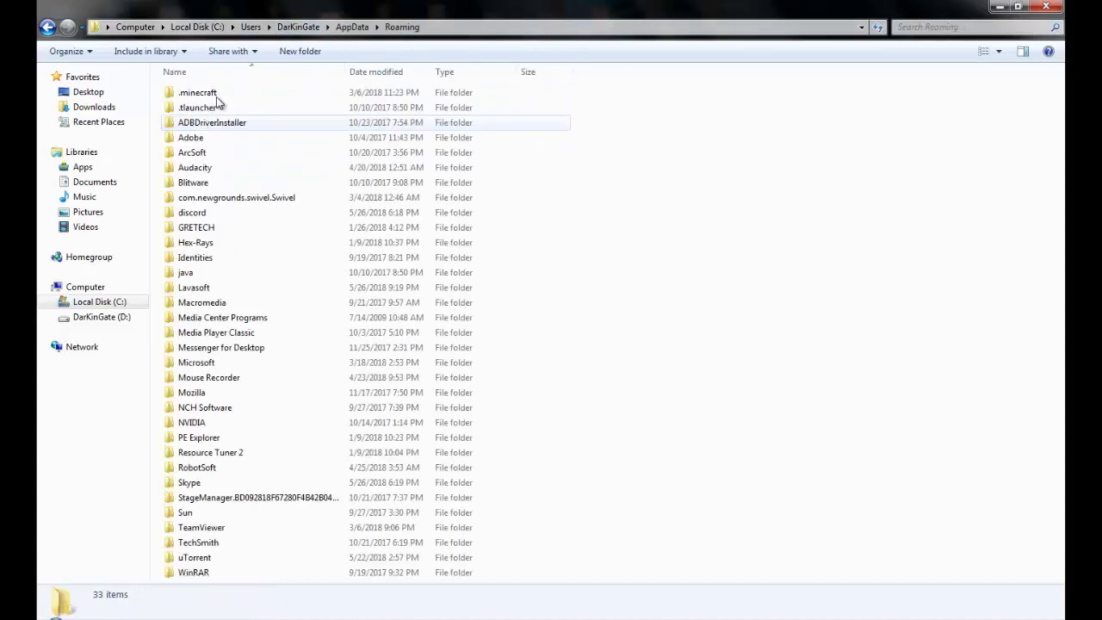
# Step: Open Mozilla\Firefox\Profiles and the .default profile folder, scrolling down to prefs.js
pyautogui.click(224, 393)
pyautogui.doubleClick(225, 392)
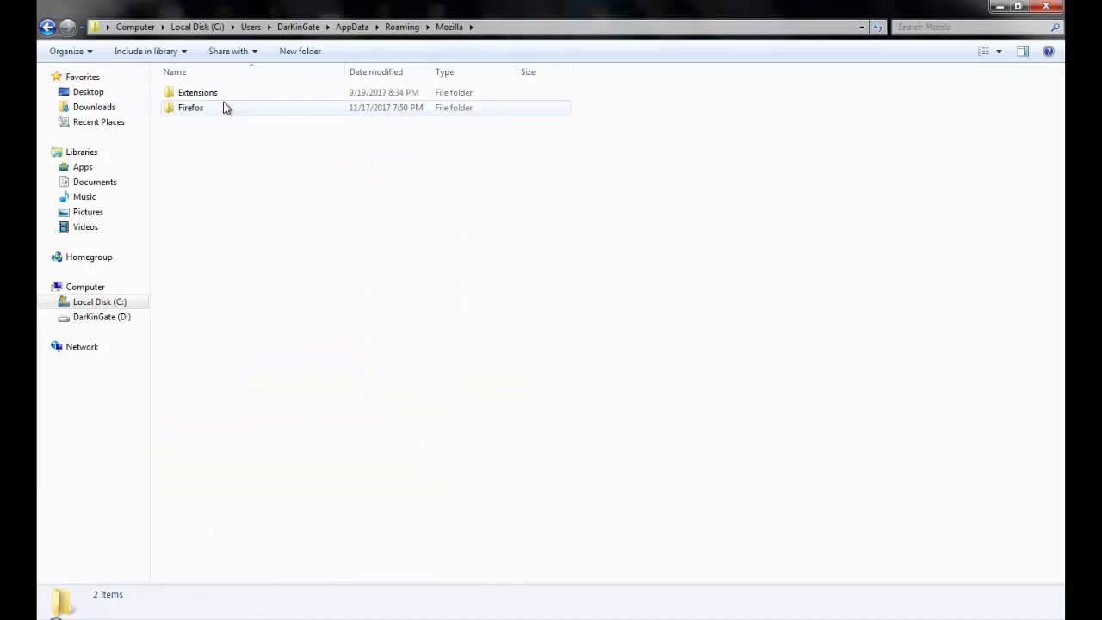
pyautogui.doubleClick(219, 108)
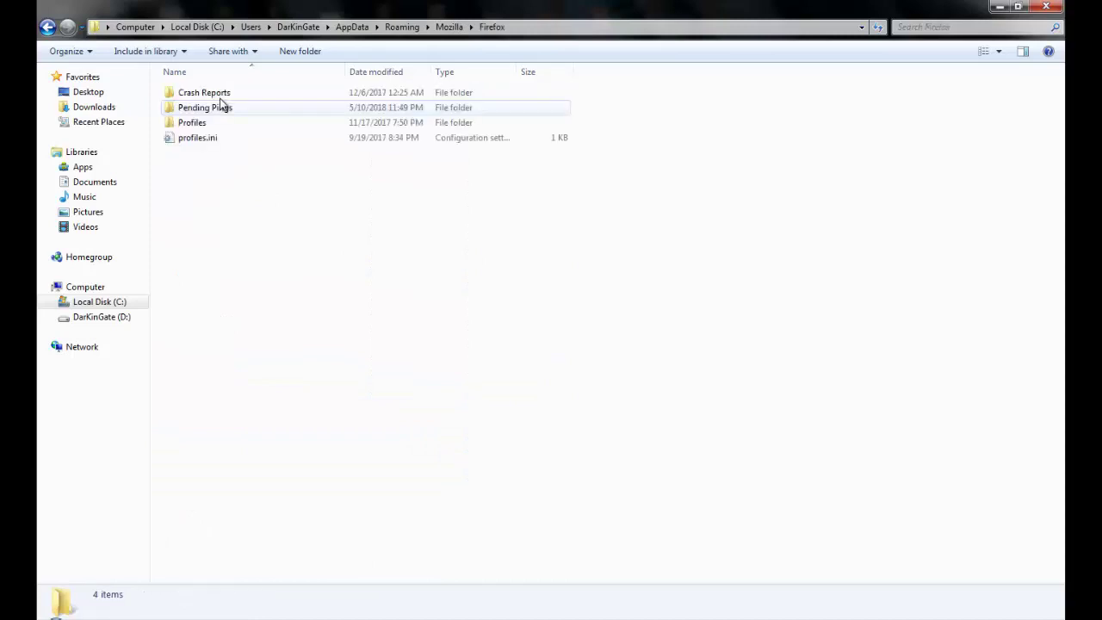
pyautogui.doubleClick(236, 122)
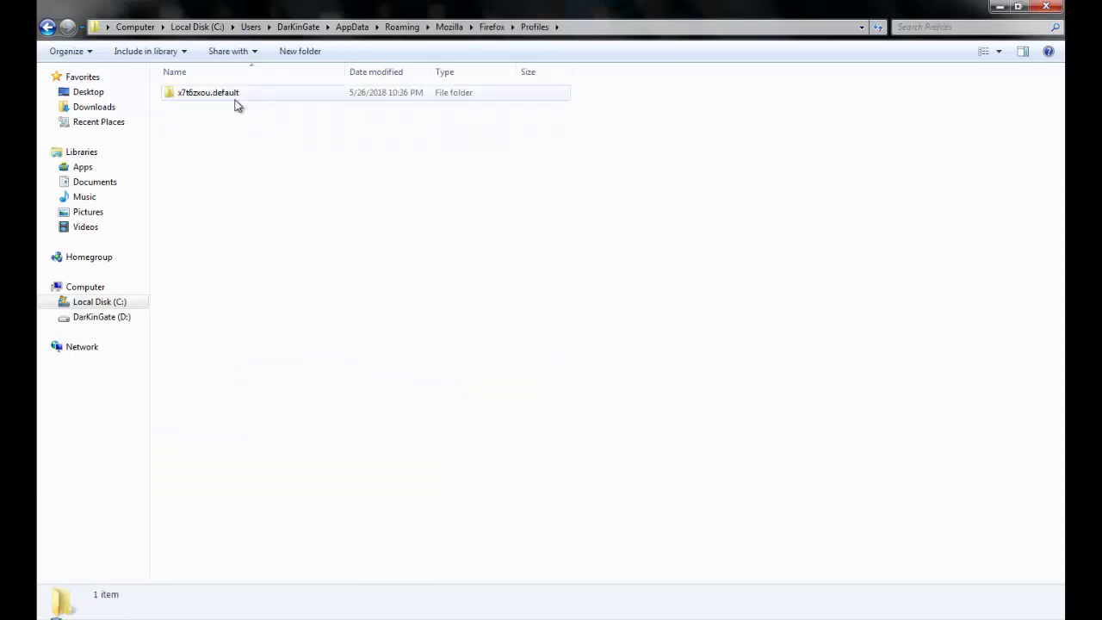
pyautogui.doubleClick(236, 95)
pyautogui.scroll(-6, 208, 387)
# Step: Open prefs.js in a maximized Notepad and locate the browser.tabs.remote.autostart.2 line
pyautogui.rightClick(207, 384)
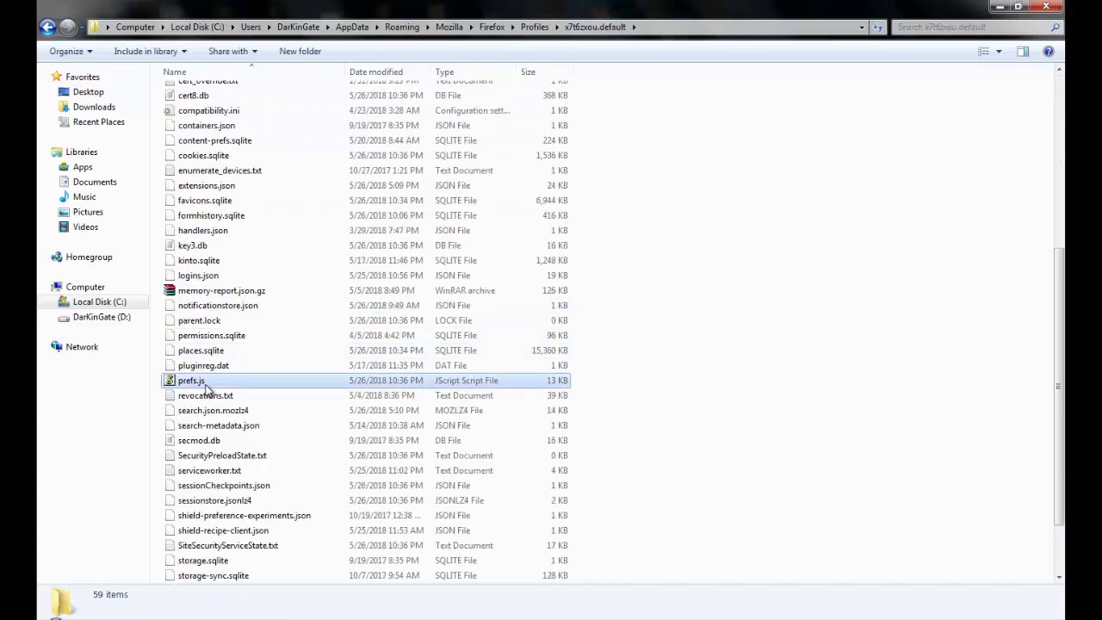
pyautogui.click(247, 96)
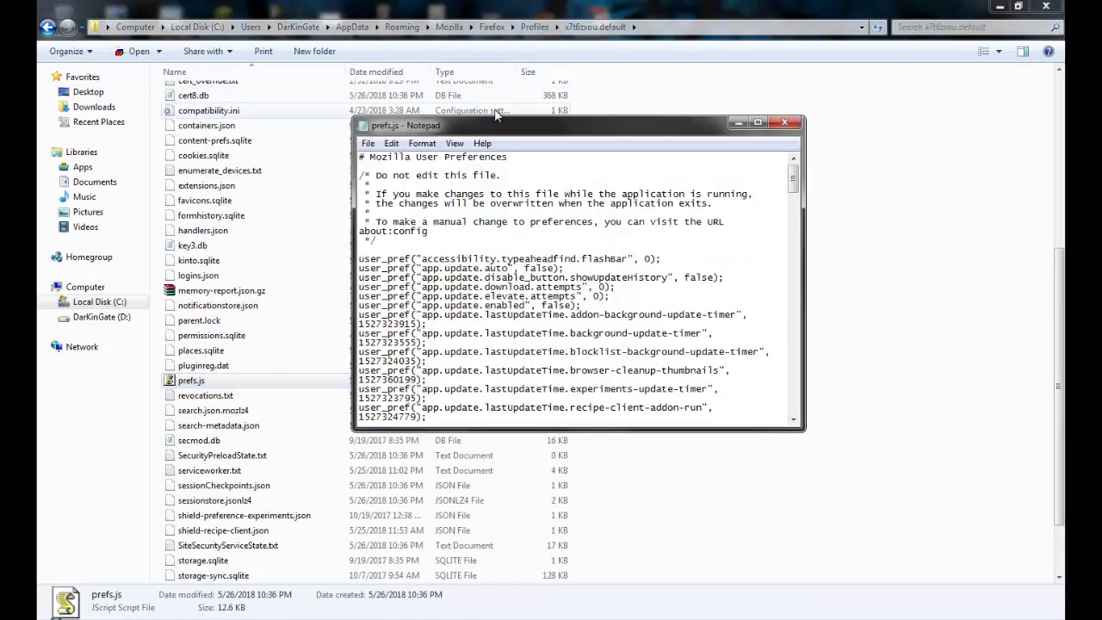
pyautogui.doubleClick(493, 128)
pyautogui.scroll(-14, 351, 437)
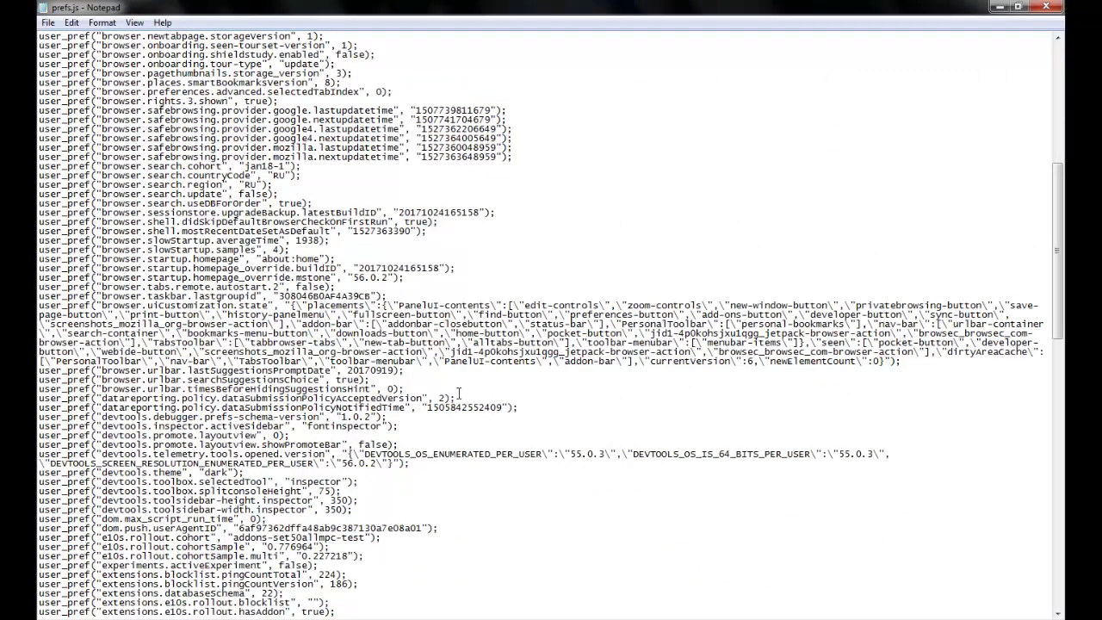
pyautogui.scroll(-5, 400, 388)
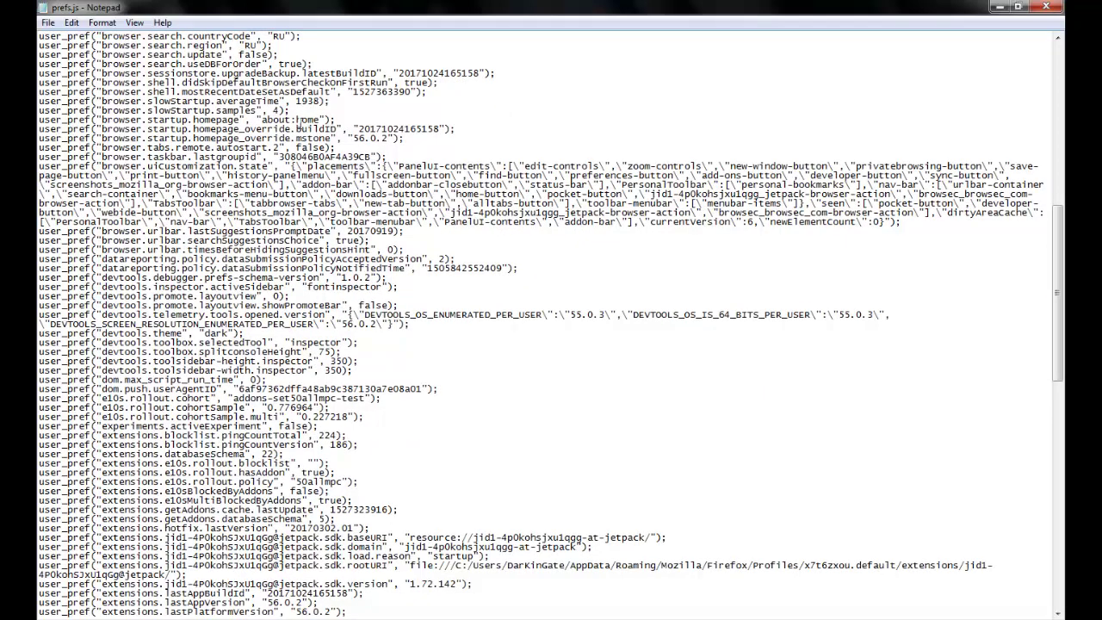
pyautogui.moveTo(324, 147); pyautogui.dragTo(39, 148)
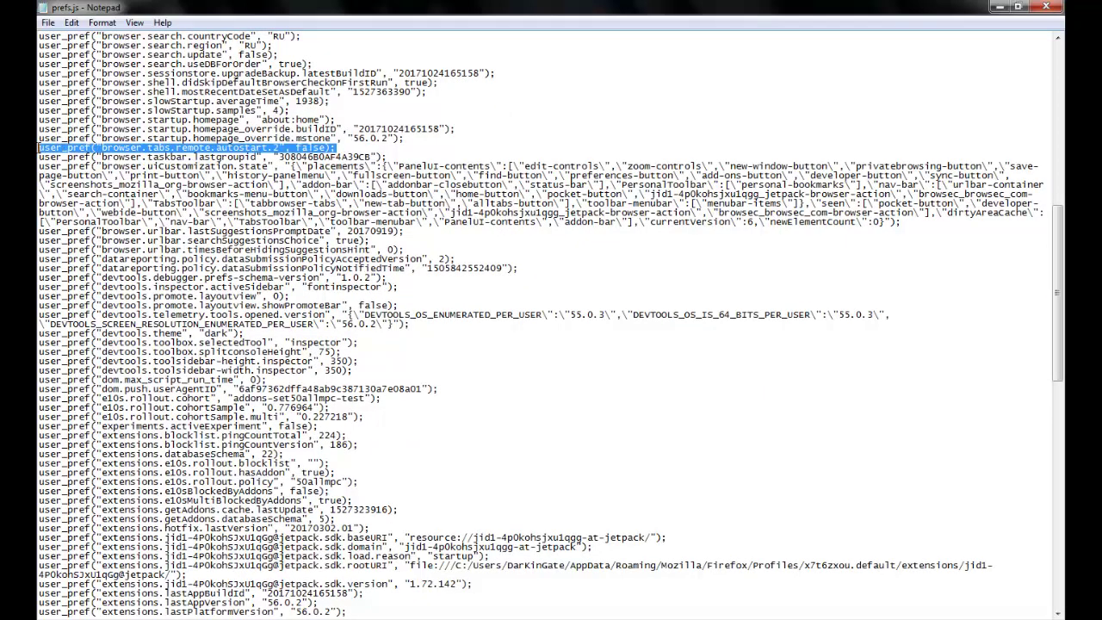
pyautogui.click(387, 158)
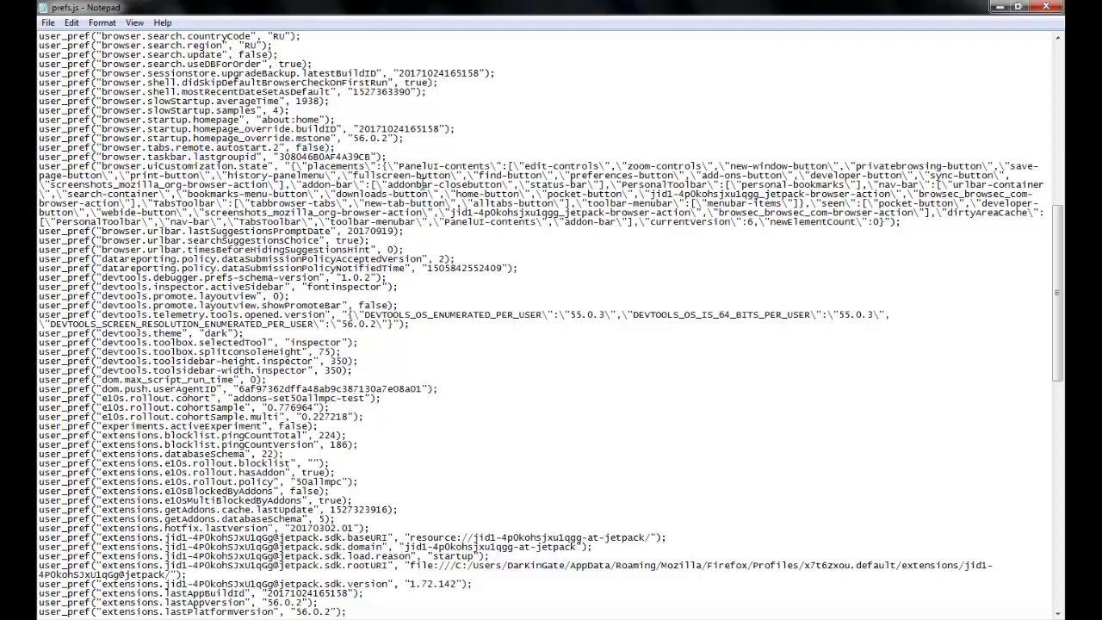
# Step: Add a new line below it: user_pref("Youtube.com.DarKinGate", true)
pyautogui.press('Return')
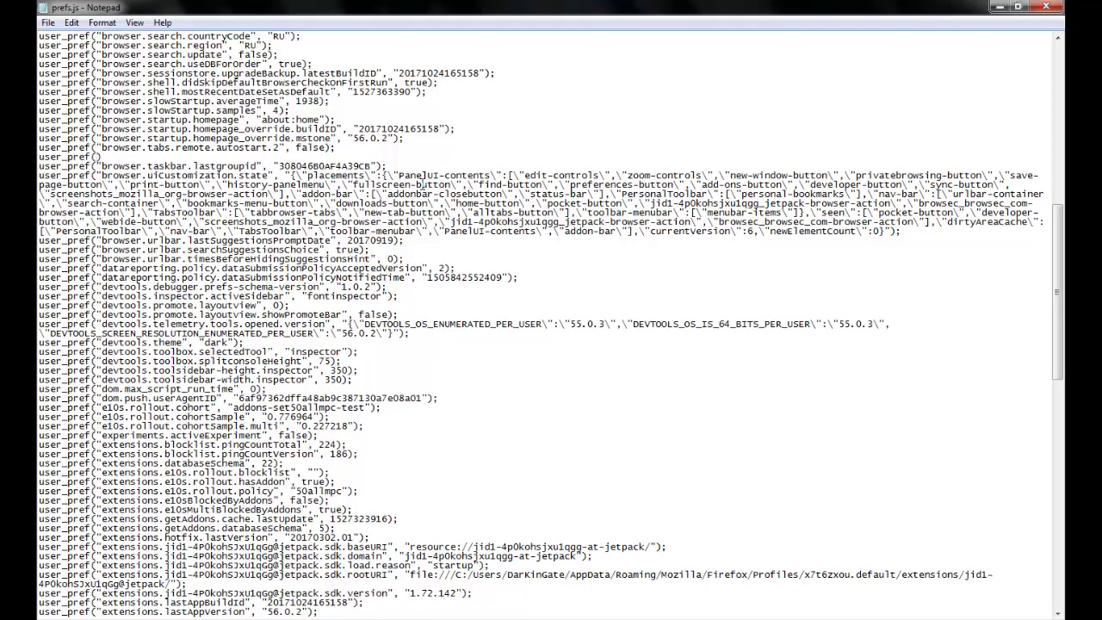
pyautogui.write('user_pref(""')
pyautogui.write(', true')
pyautogui.write('Dar')
pyautogui.write('KinGate')
pyautogui.write('www.youtu')
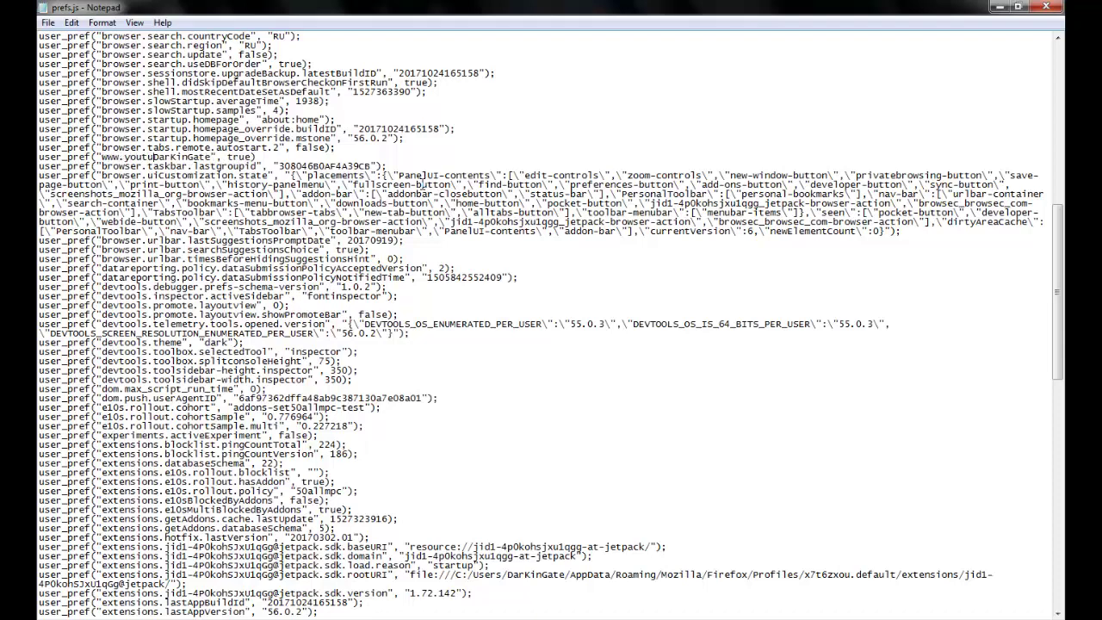
pyautogui.press('BackSpace')
pyautogui.press('BackSpace')
pyautogui.press('BackSpace')
pyautogui.press('BackSpace')
pyautogui.press('BackSpace')
pyautogui.press('BackSpace')
pyautogui.press('BackSpace')
pyautogui.press('BackSpace')
pyautogui.press('BackSpace')
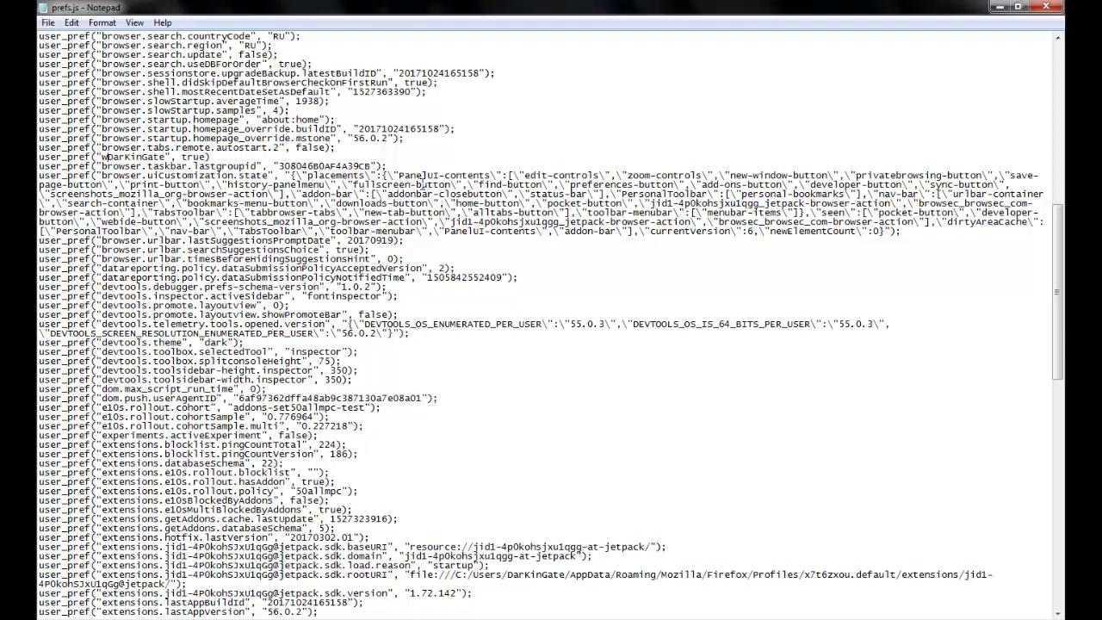
pyautogui.write('youtub')
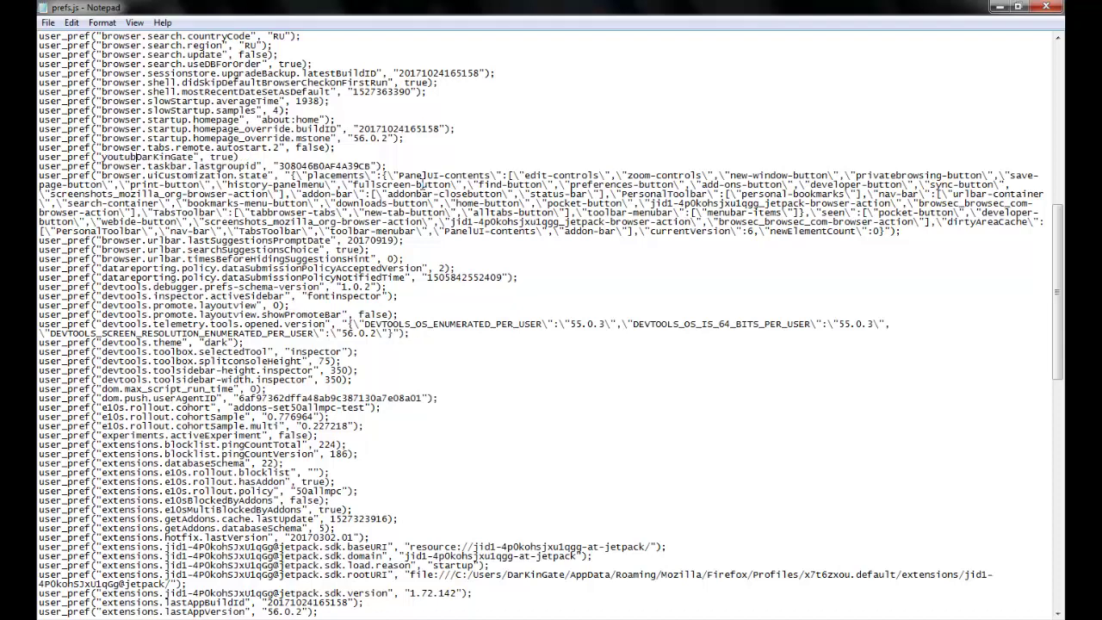
pyautogui.press('BackSpace')
pyautogui.press('BackSpace')
pyautogui.press('BackSpace')
pyautogui.write('Youtub')
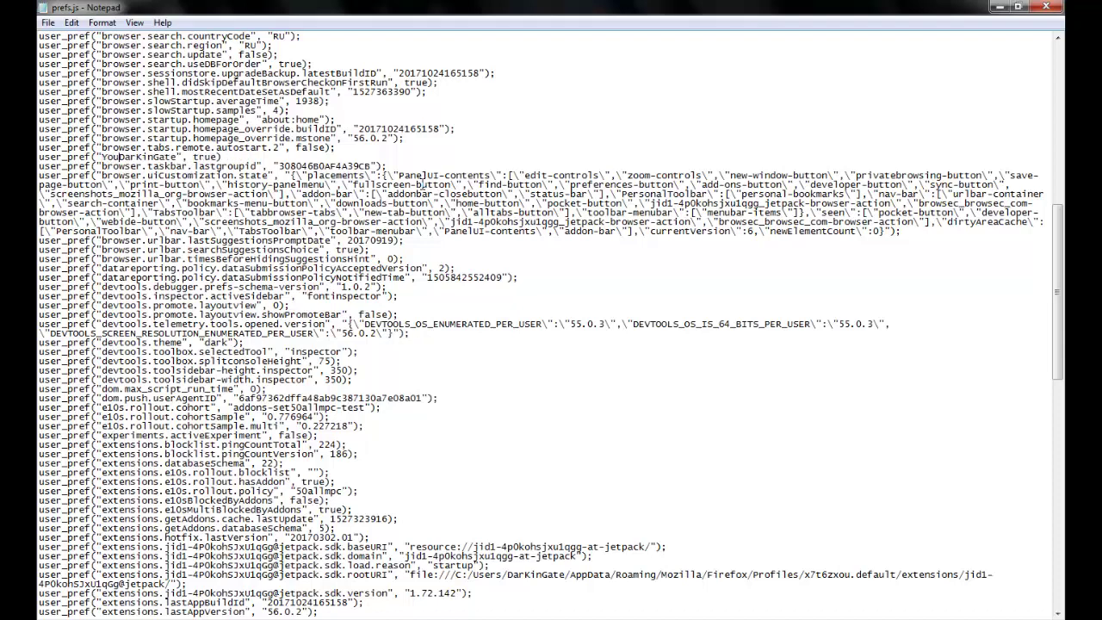
pyautogui.write('e.com/')
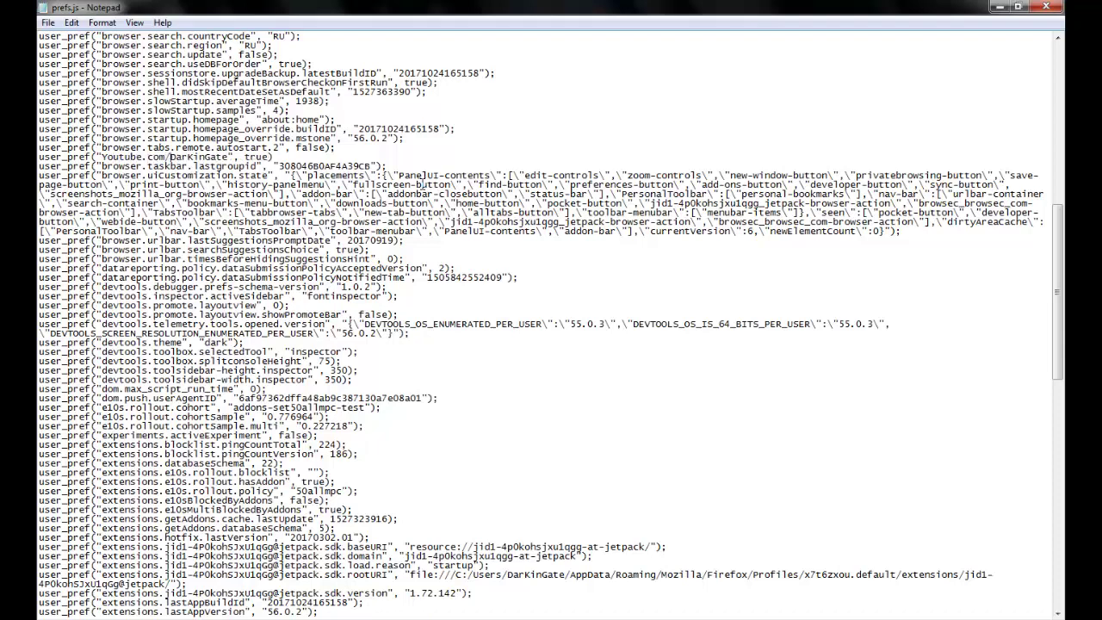
pyautogui.press('BackSpace')
pyautogui.write('.')
# Step: Close the Notepad window holding the edited prefs.js
pyautogui.click(490, 615)
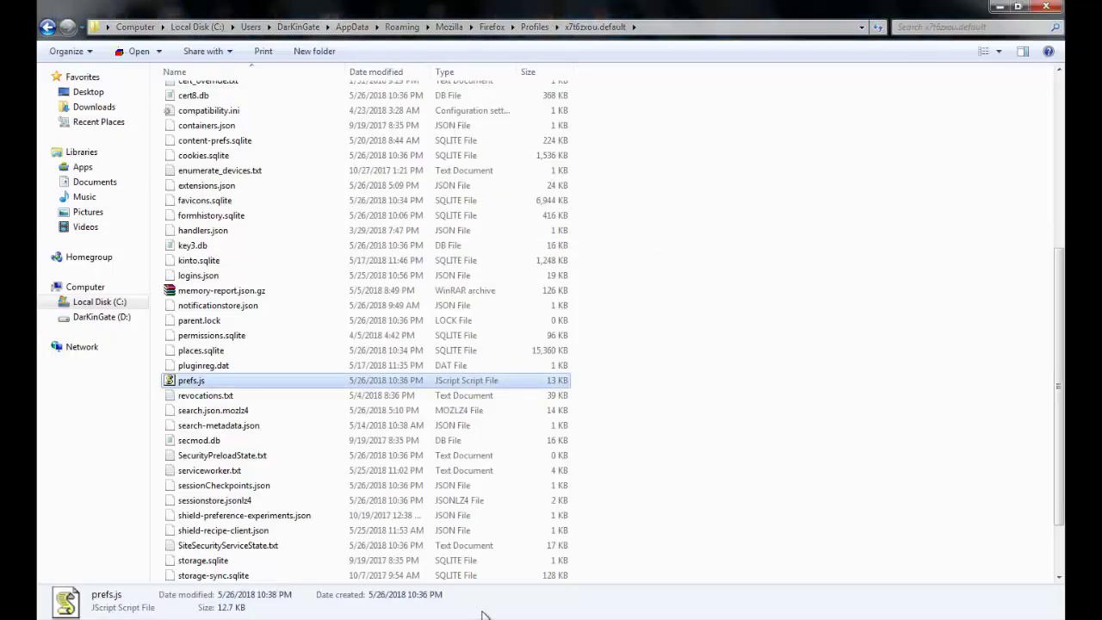
pyautogui.rightClick(490, 615)
pyautogui.click(448, 527)
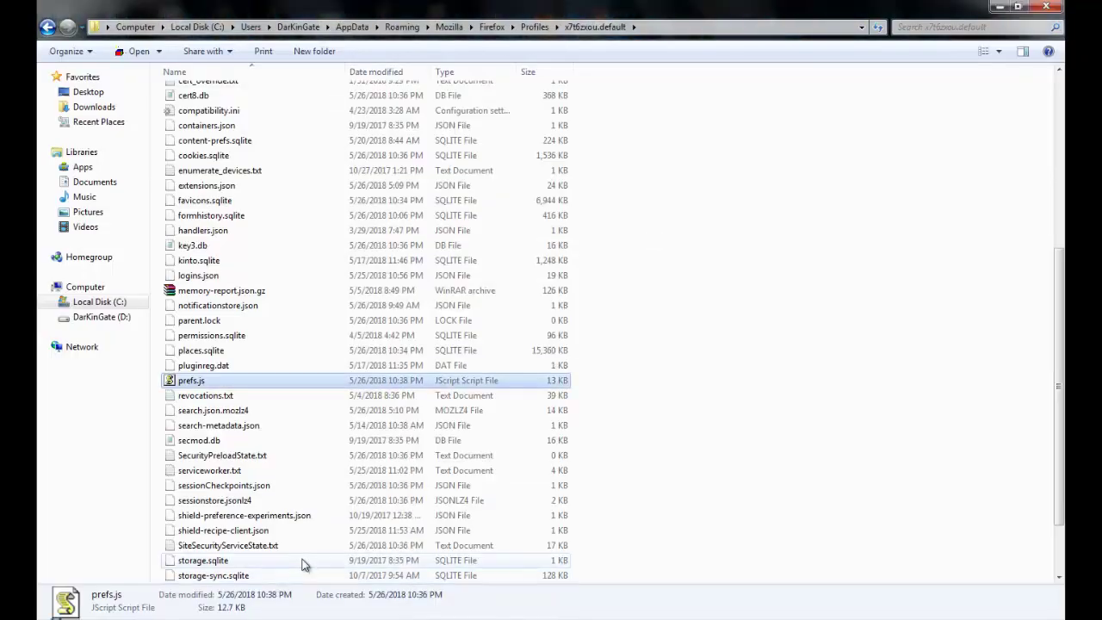
# Step: Go to C:\Program Files\Mozilla Firefox and launch firefox.exe
pyautogui.rightClick(69, 306)
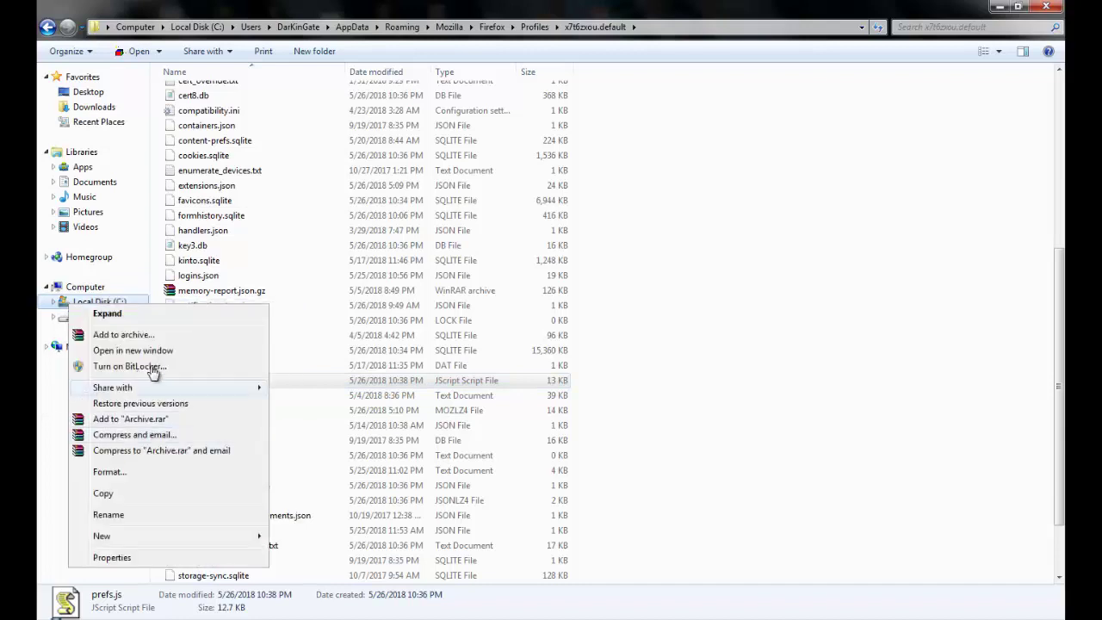
pyautogui.click(39, 403)
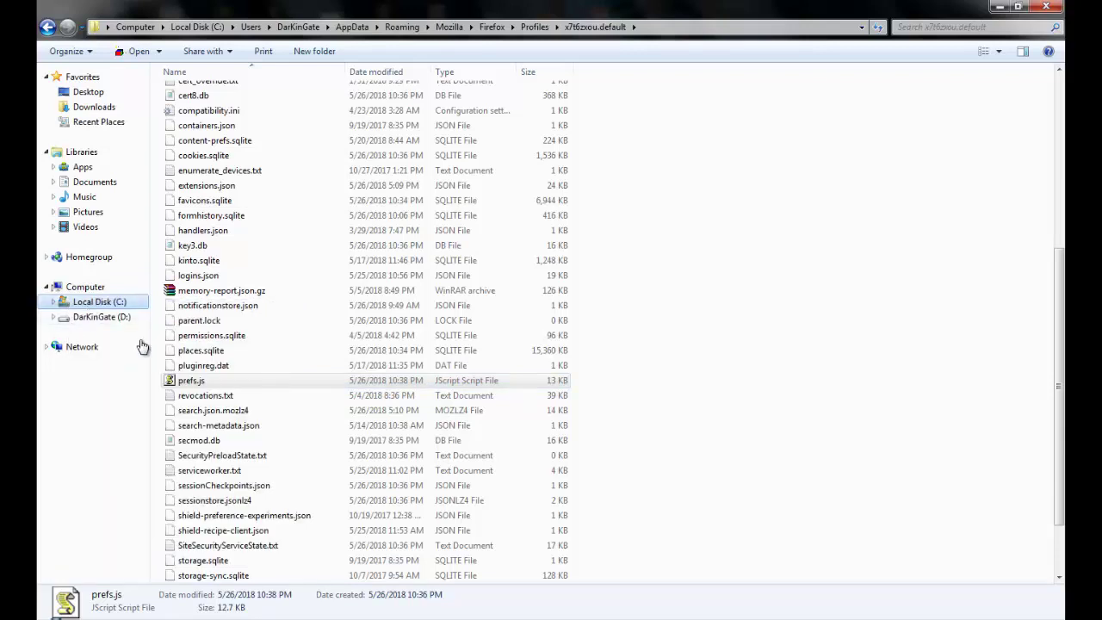
pyautogui.rightClick(69, 303)
pyautogui.press('Escape')
pyautogui.press('Return')
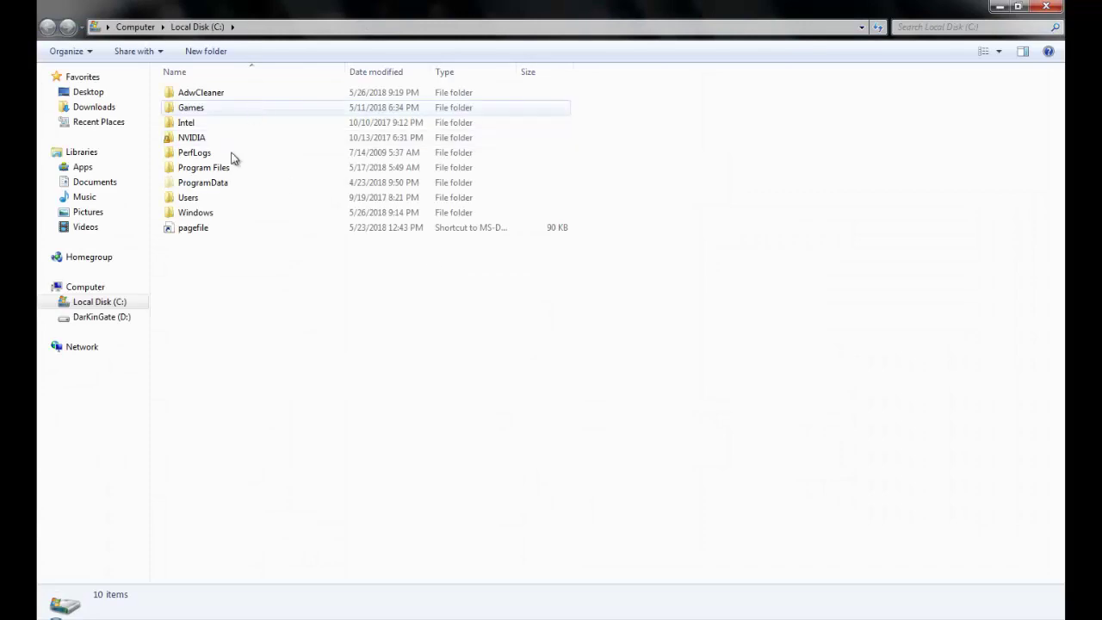
pyautogui.doubleClick(222, 168)
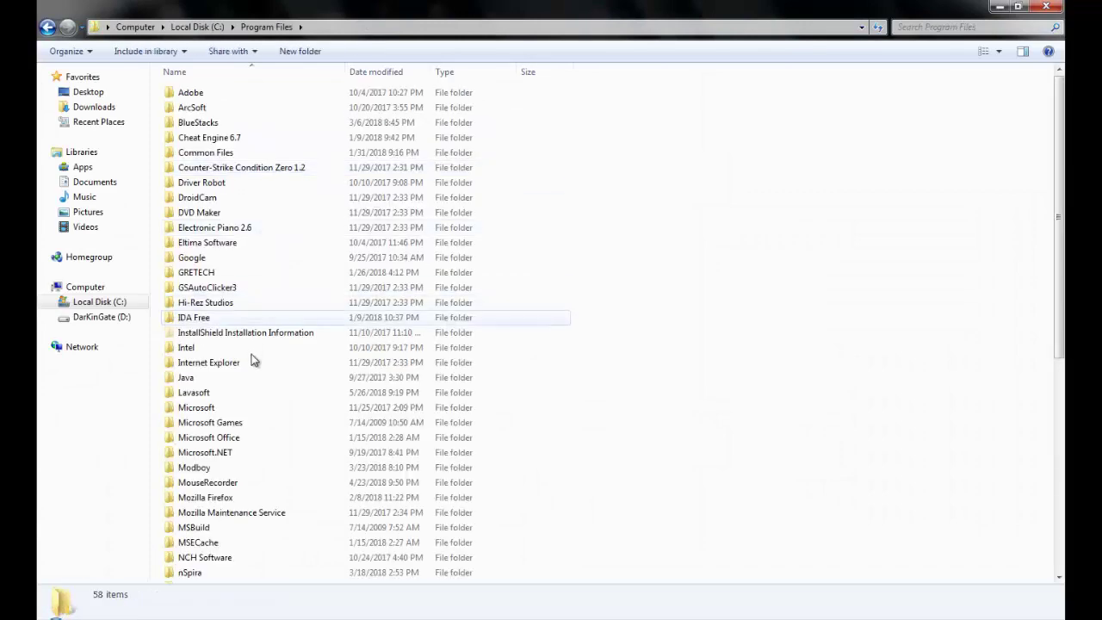
pyautogui.doubleClick(215, 498)
pyautogui.click(210, 199)
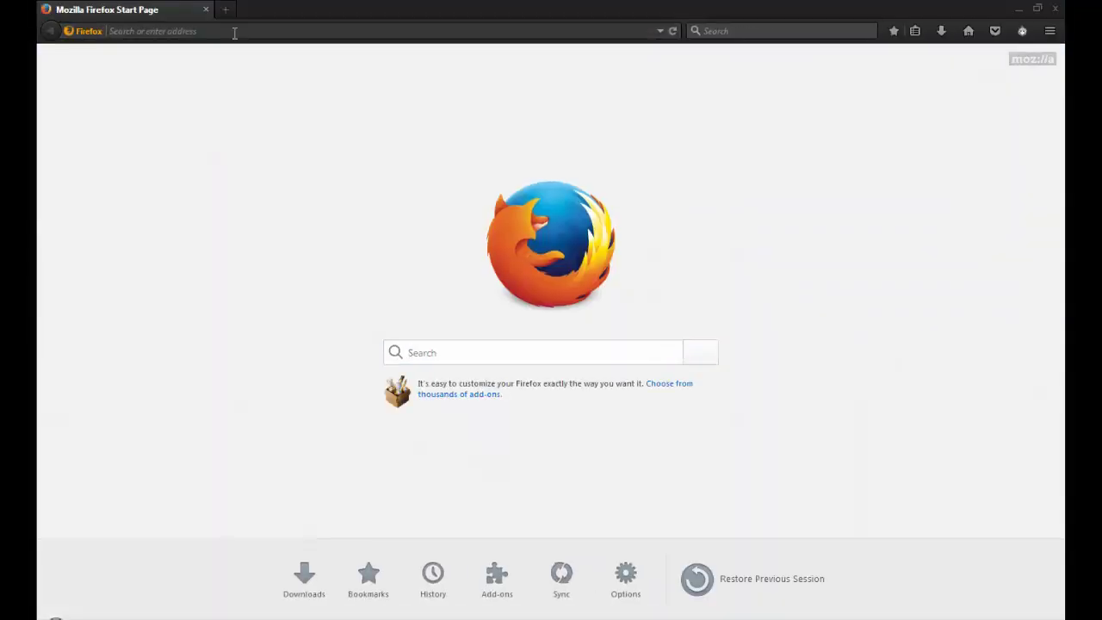
# Step: Open about:config and accept the risk warning
pyautogui.click(234, 31)
pyautogui.write('about:c')
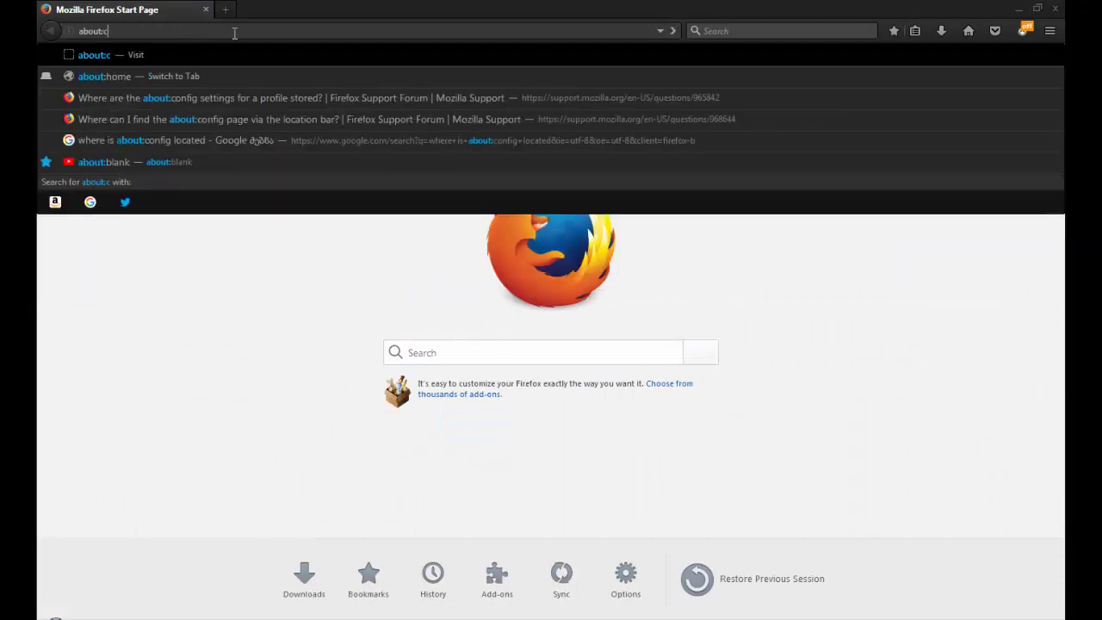
pyautogui.write('onfig')
pyautogui.press('Return')
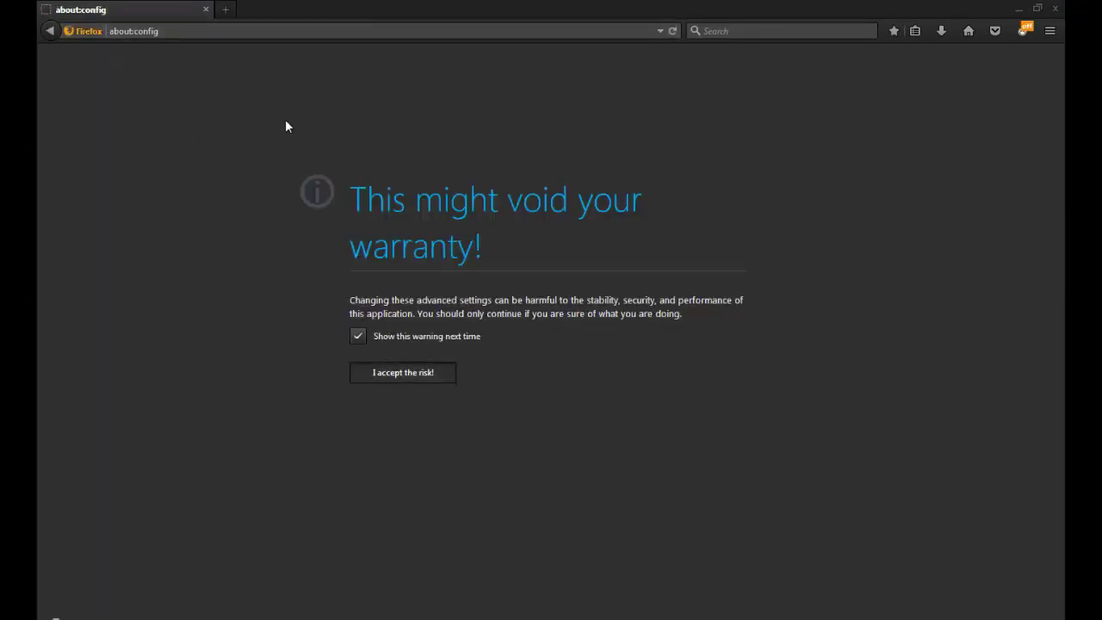
pyautogui.press('Return')
# Step: Search 'darkingate', then clear the search and inspect the Youtube.com.DarKinGate preference, leaving it unchanged
pyautogui.write('darkingat')
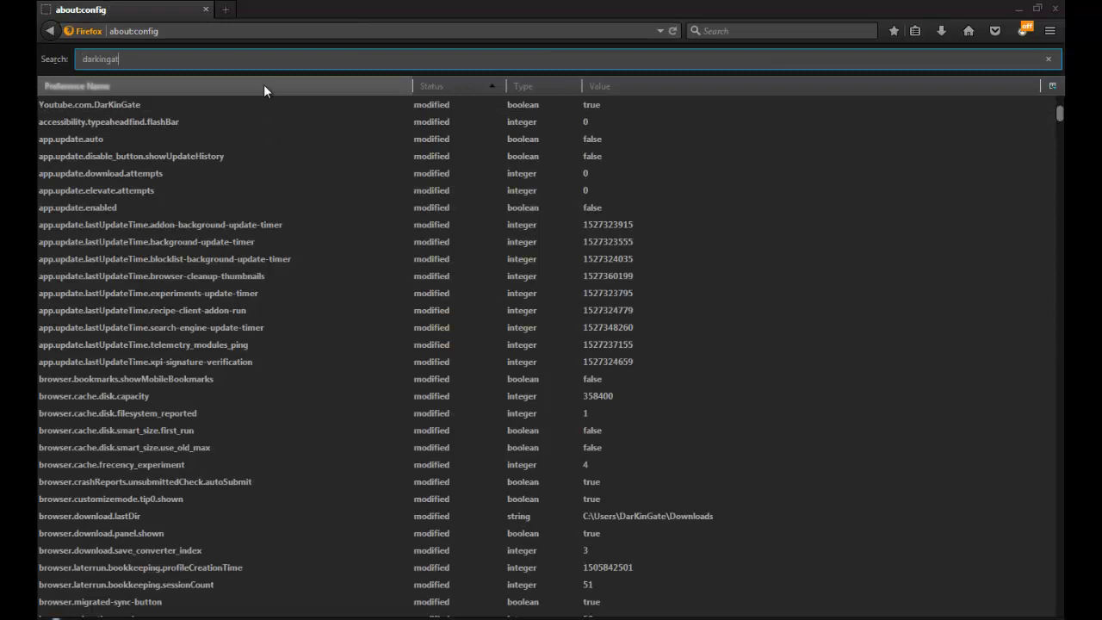
pyautogui.write('e')
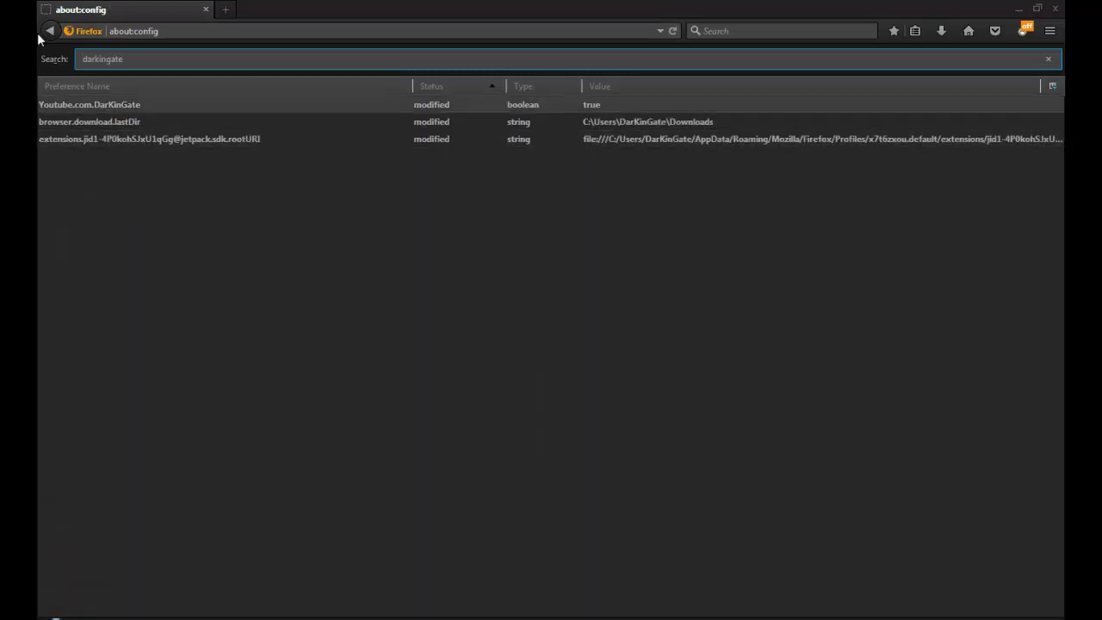
pyautogui.hotkey('ctrl', 'a')
pyautogui.press('BackSpace')
pyautogui.click(271, 110)
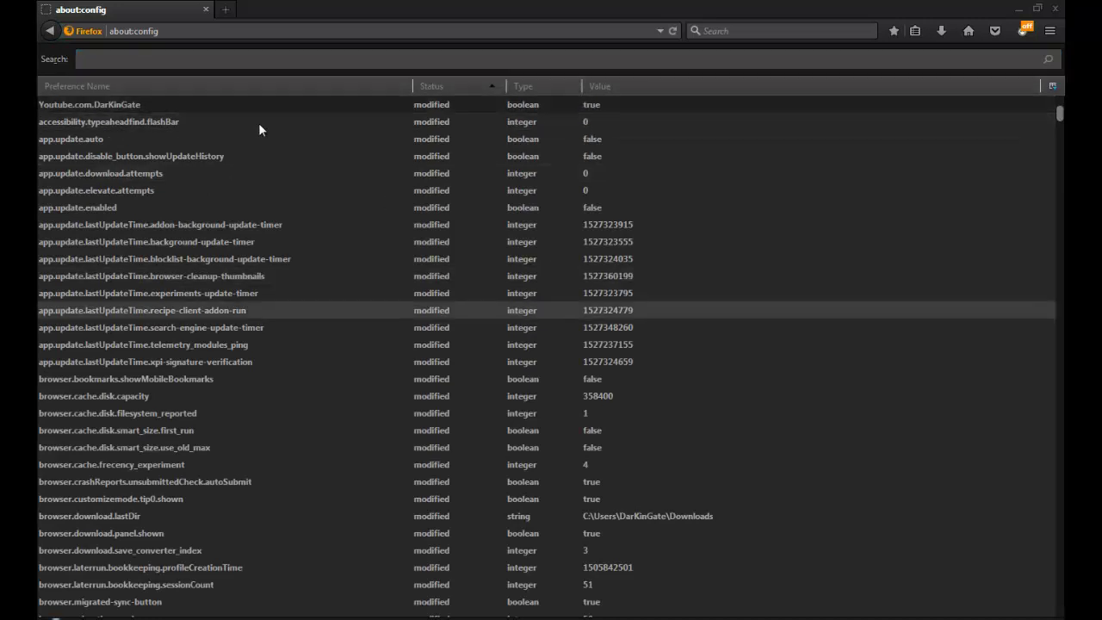
pyautogui.rightClick(230, 113)
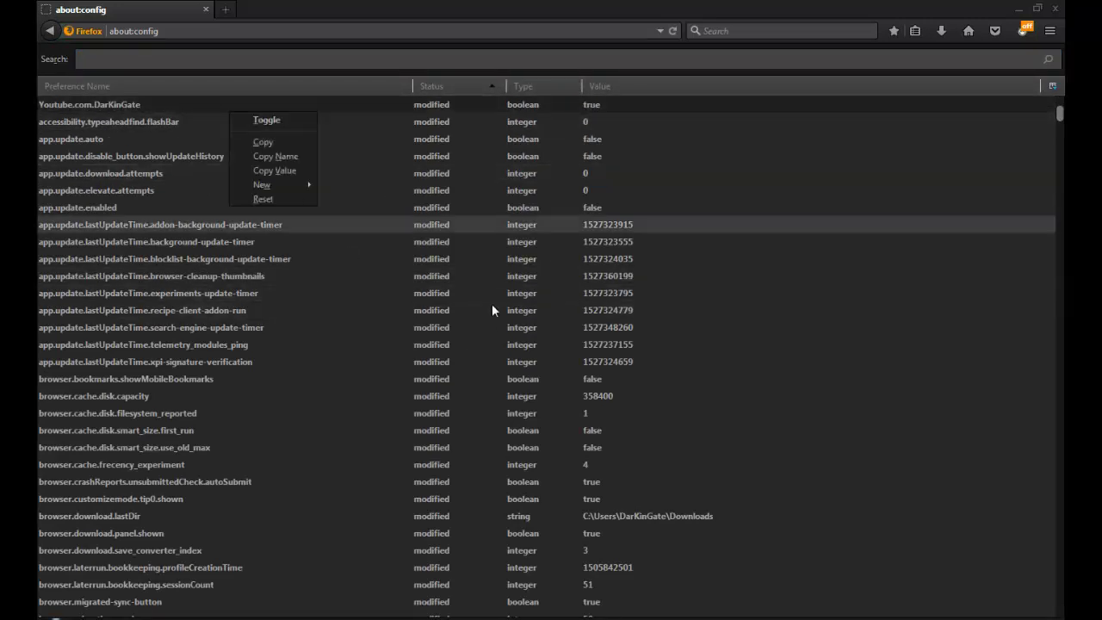
pyautogui.click(431, 107)
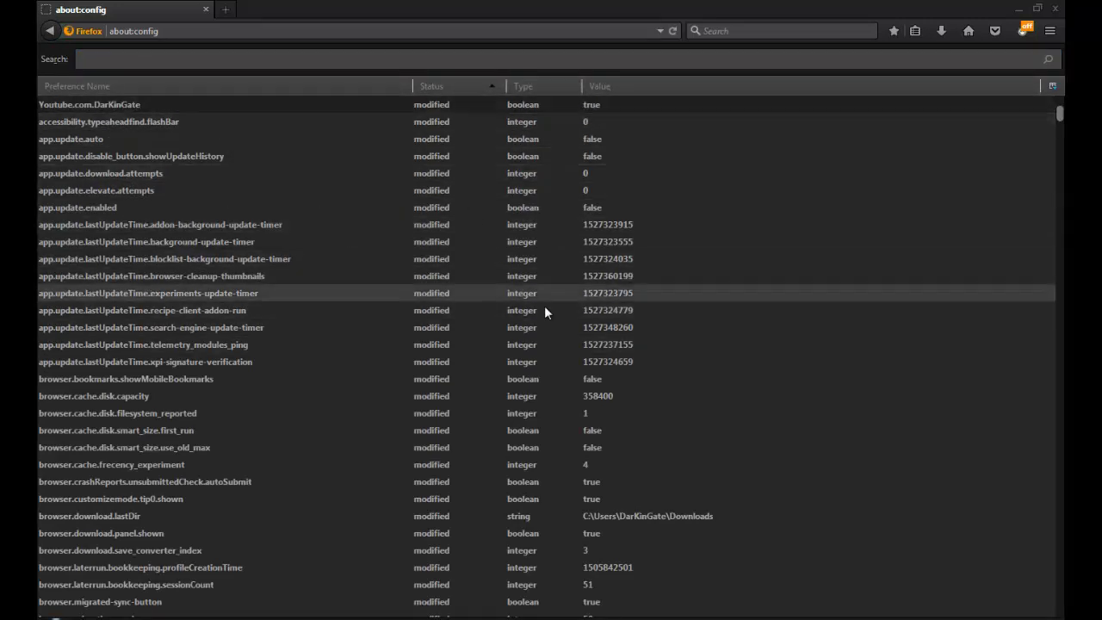
# Step: Return to the profile folder and open prefs.js in Notepad
pyautogui.hotkey('alt', 'Tab')
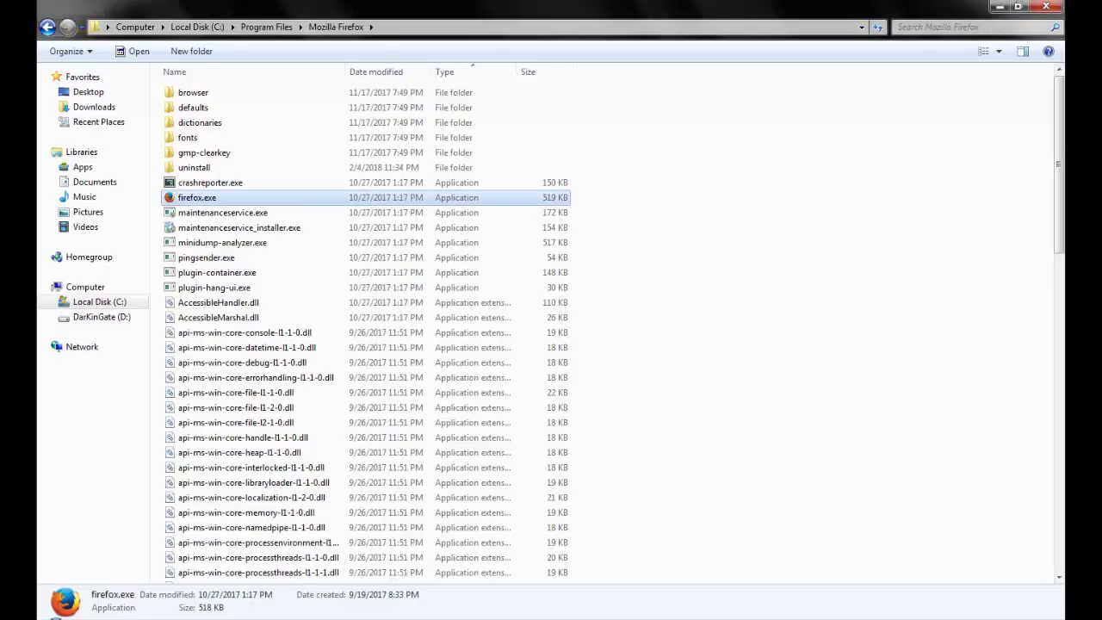
pyautogui.hotkey('alt', 'Tab')
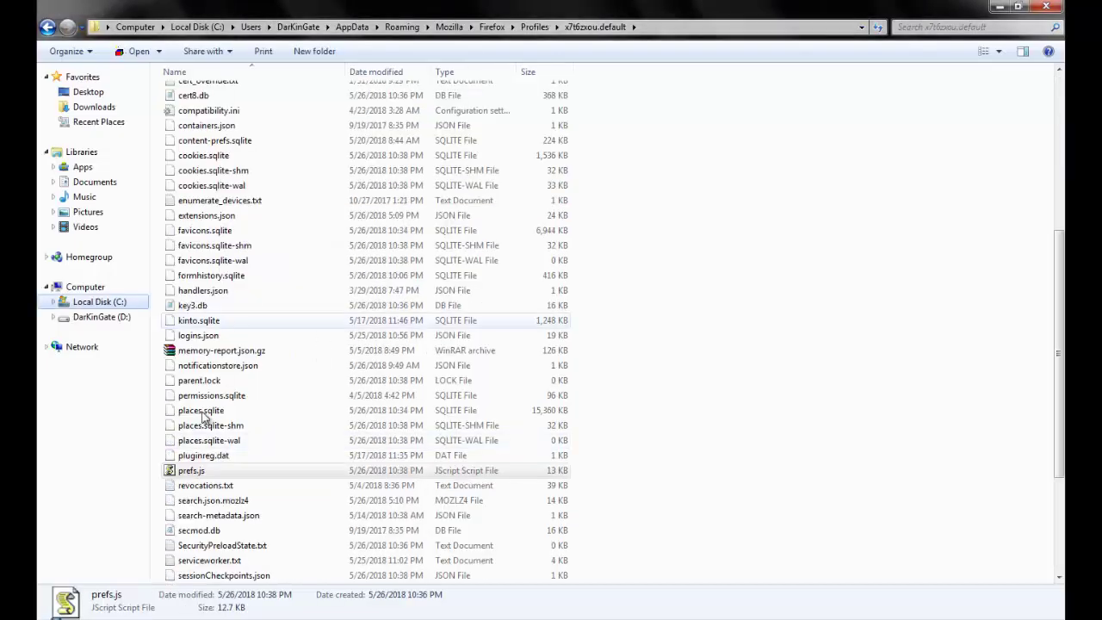
pyautogui.rightClick(200, 471)
pyautogui.click(231, 186)
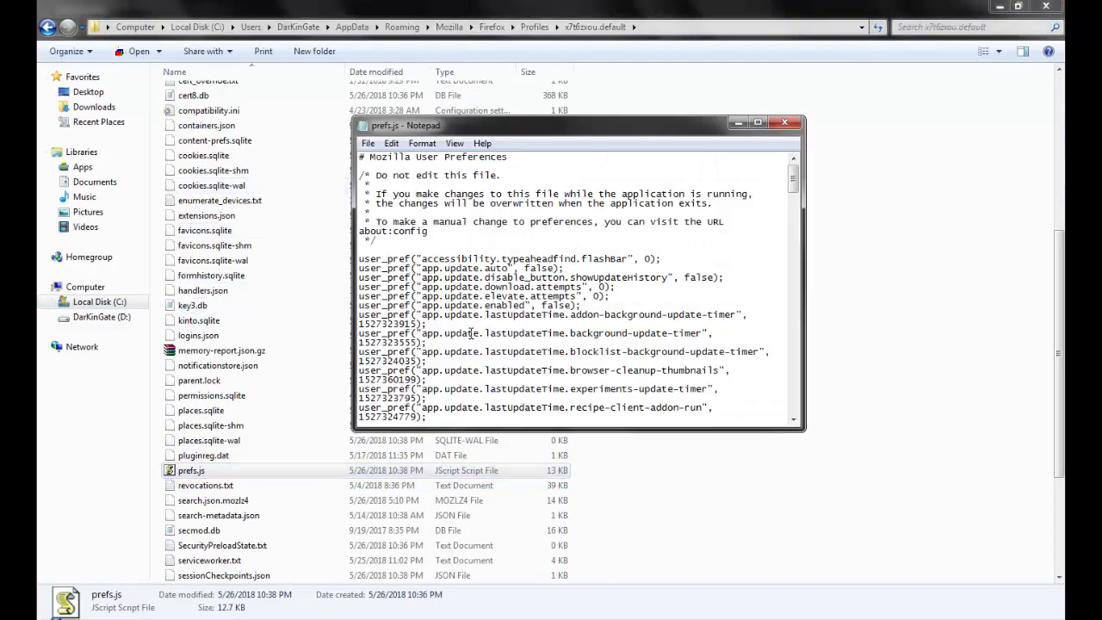
pyautogui.scroll(-5, 475, 336)
pyautogui.scroll(-10, 474, 336)
pyautogui.rightClick(603, 617)
pyautogui.click(603, 598)
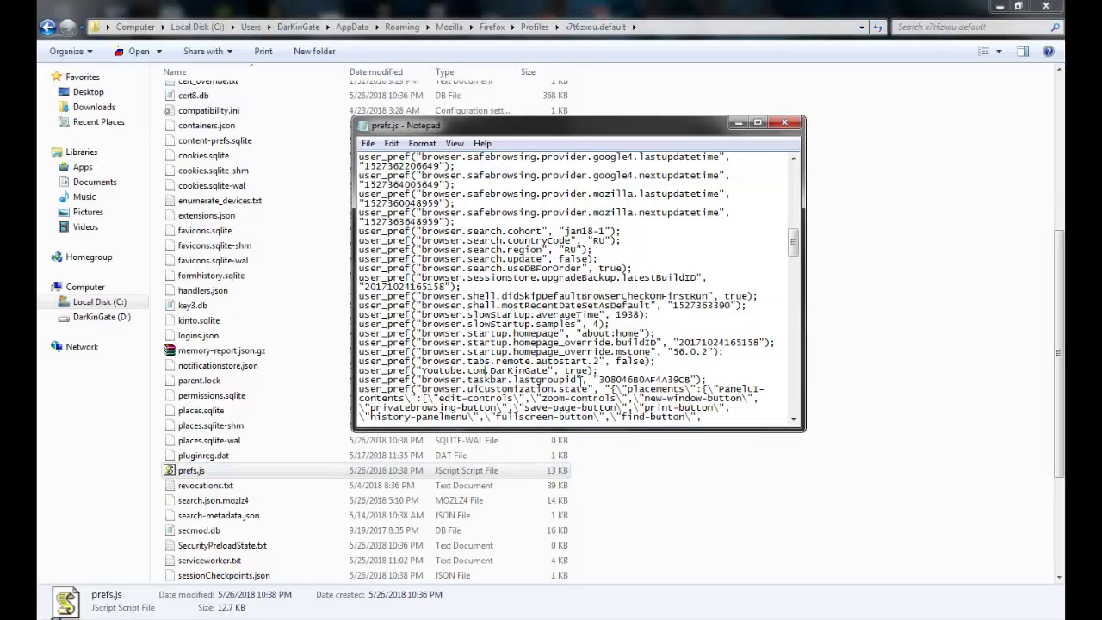
pyautogui.press('BackSpace')
pyautogui.write('/')
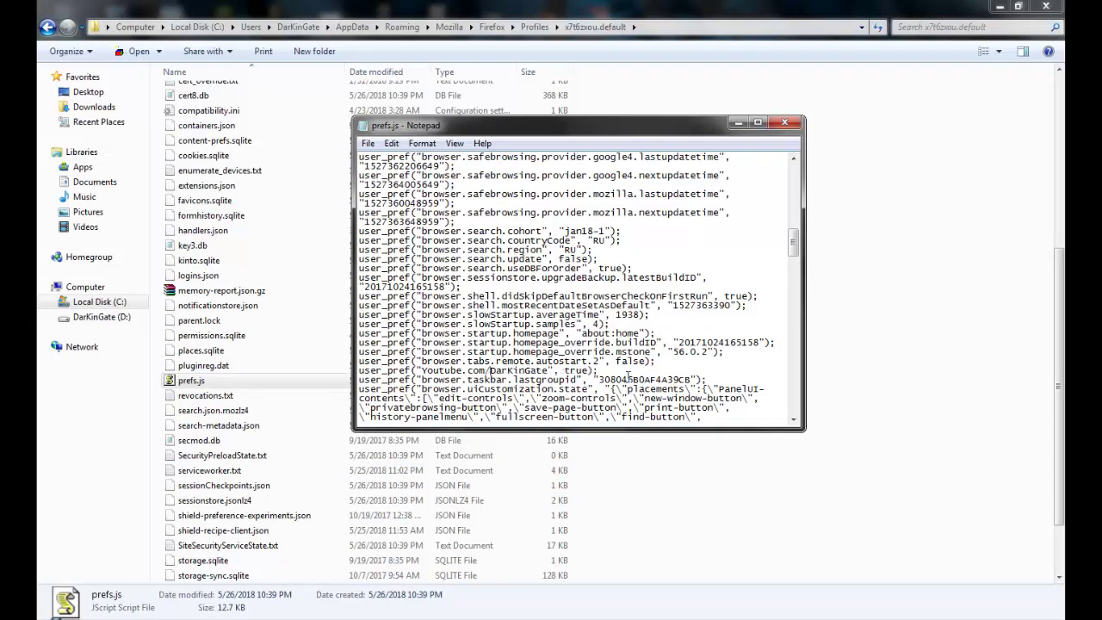
pyautogui.click(641, 373)
pyautogui.write('ww.')
pyautogui.write('w')
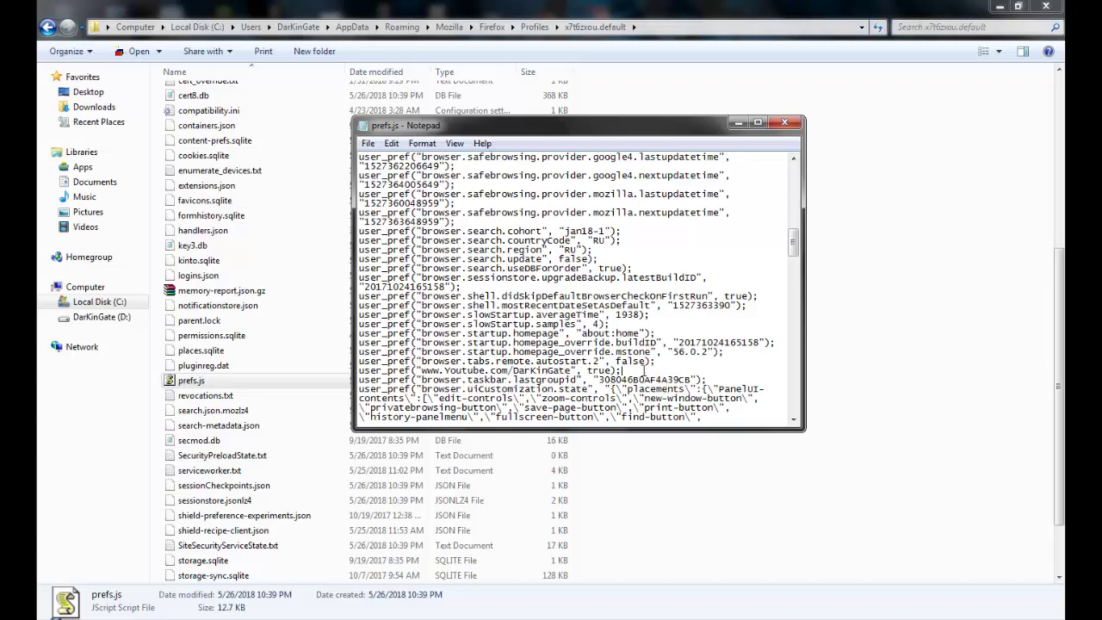
pyautogui.click(306, 299)
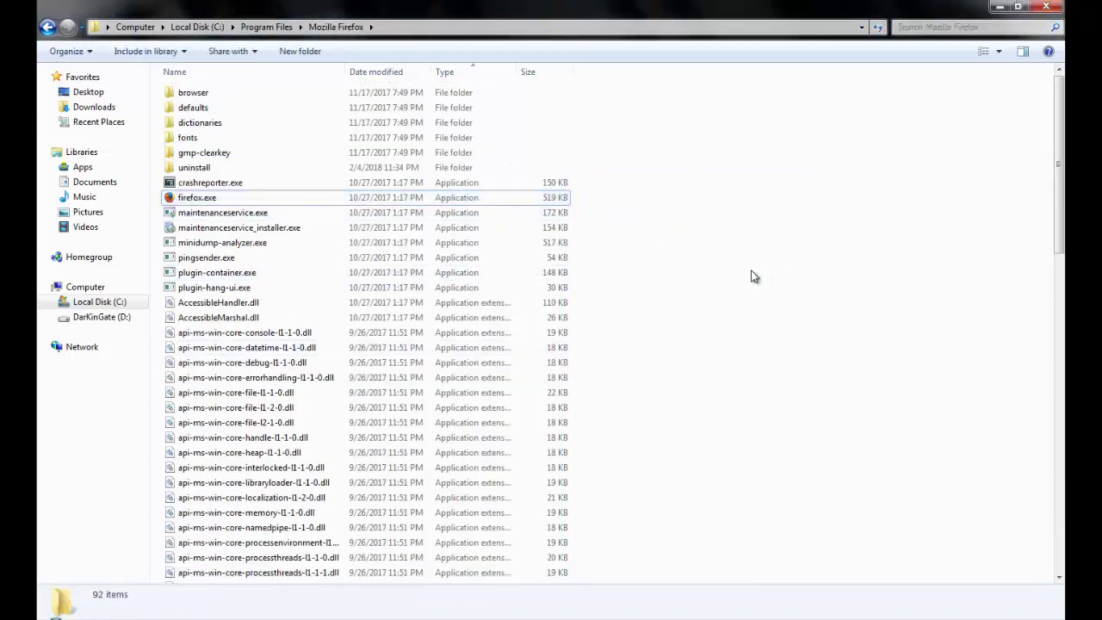
pyautogui.press('Return')
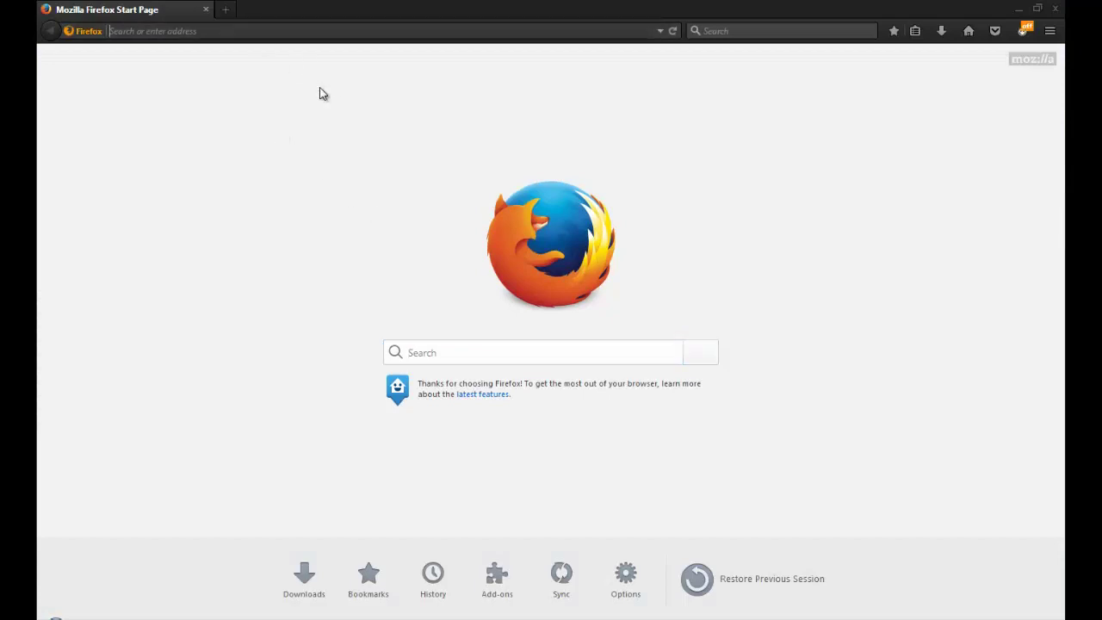
pyautogui.write('about:')
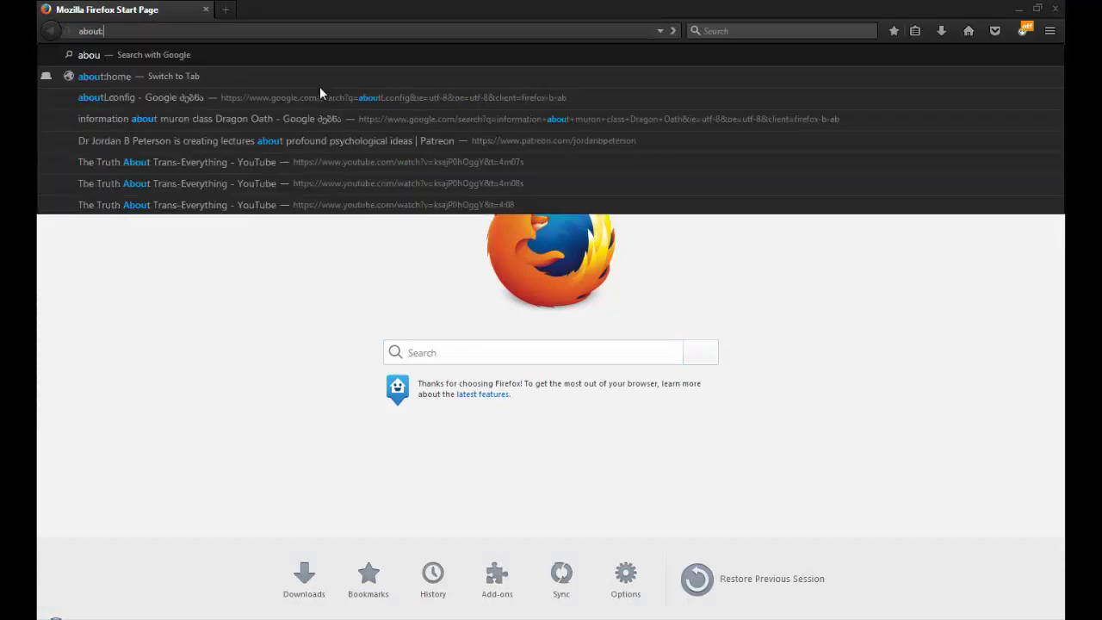
pyautogui.write('config')
pyautogui.press('Return')
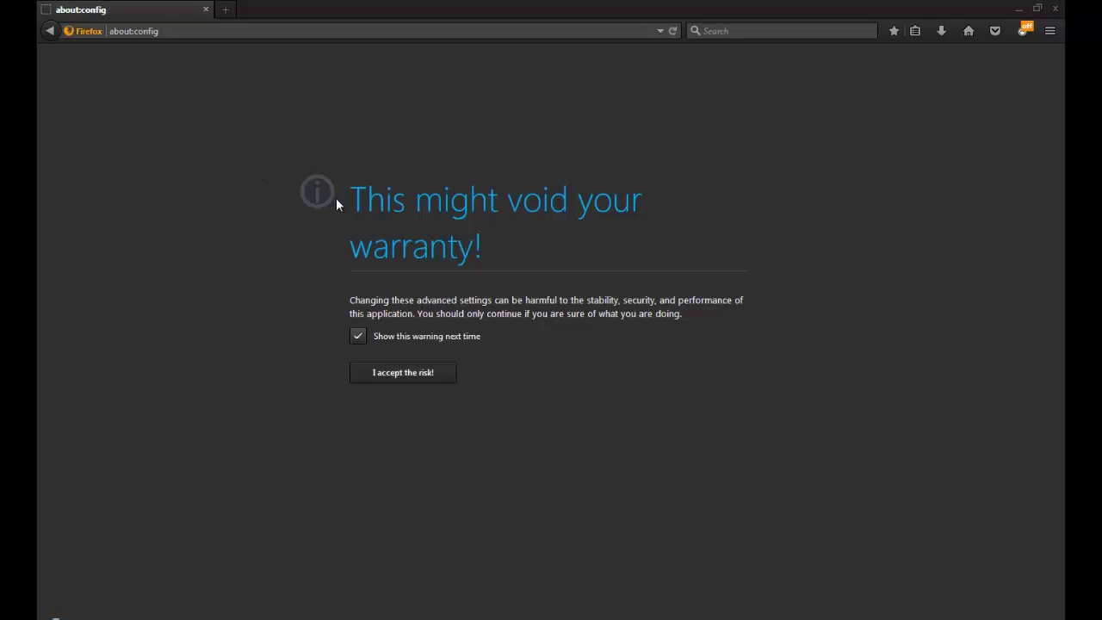
pyautogui.click(434, 382)
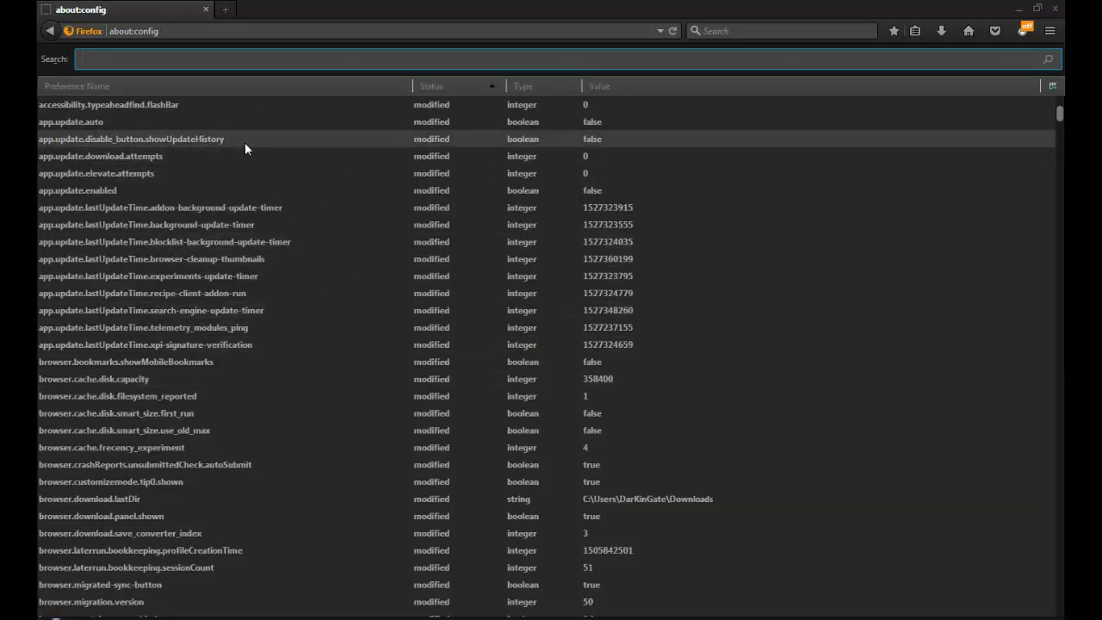
pyautogui.write('darkingate')
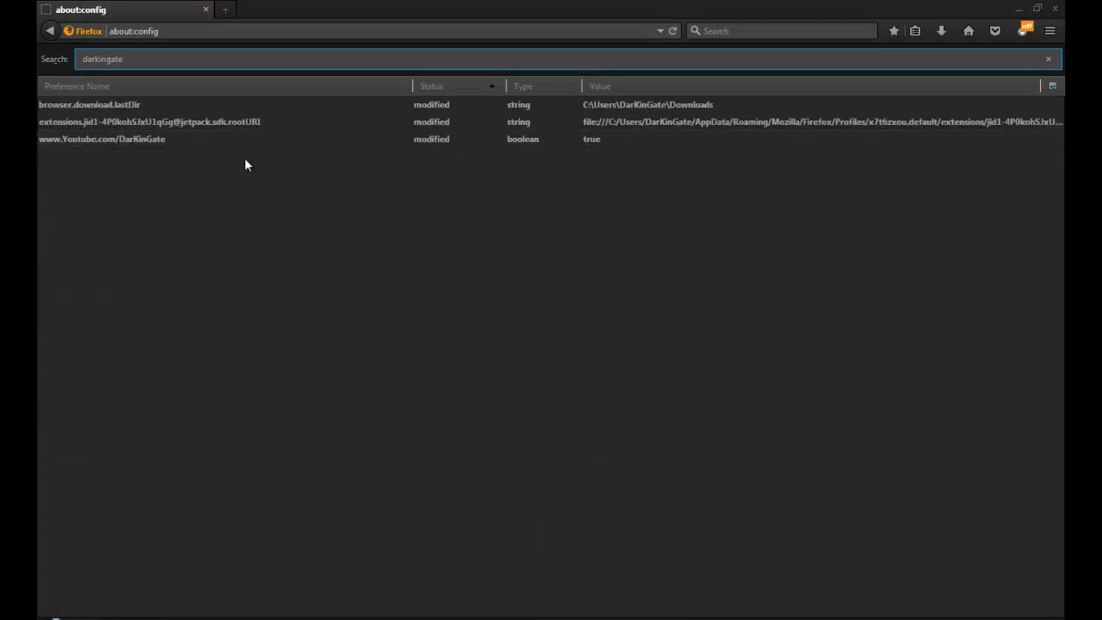
pyautogui.click(156, 140)
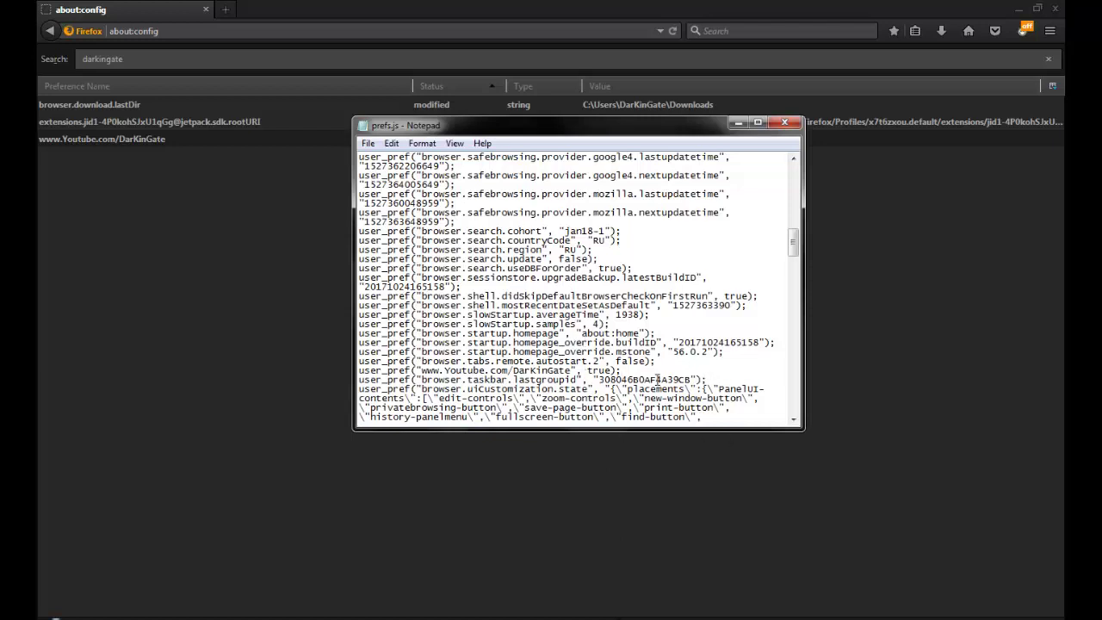
pyautogui.click(206, 294)
pyautogui.rightClick(523, 141)
pyautogui.click(568, 227)
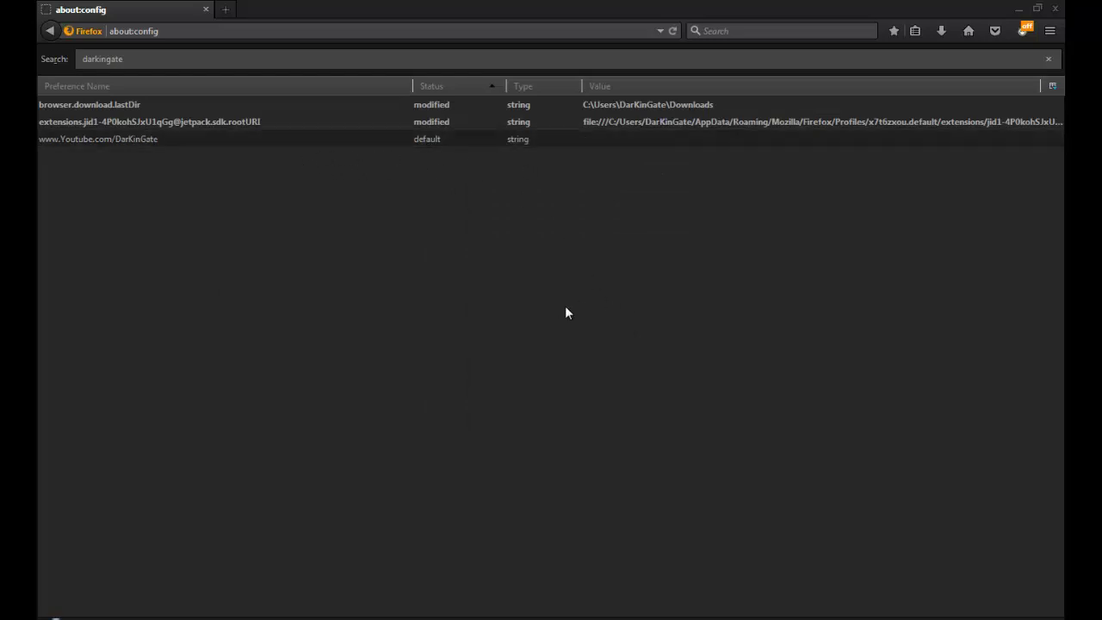
pyautogui.hotkey('alt', 'Tab')
pyautogui.click(1055, 9)
pyautogui.moveTo(629, 371); pyautogui.dragTo(320, 368)
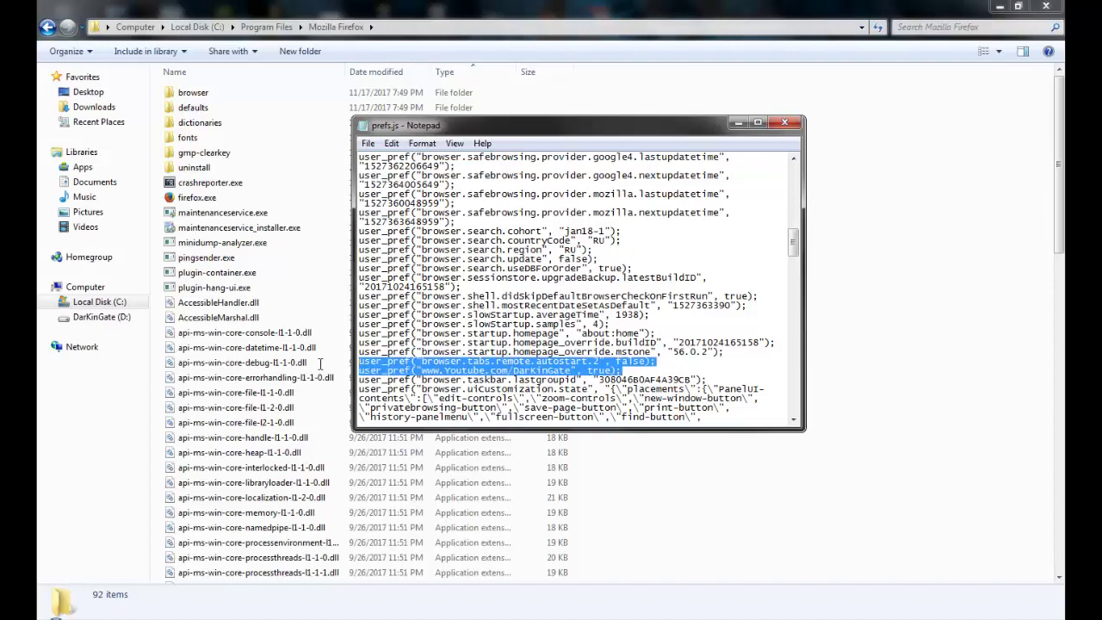
pyautogui.press('Delete')
pyautogui.press('Delete')
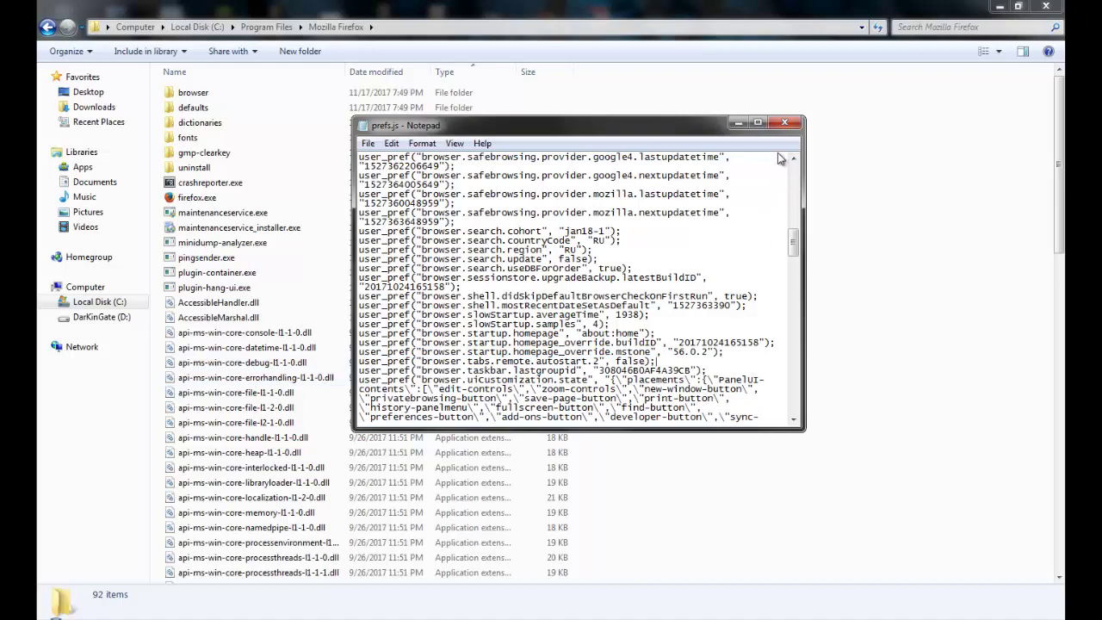
pyautogui.click(784, 123)
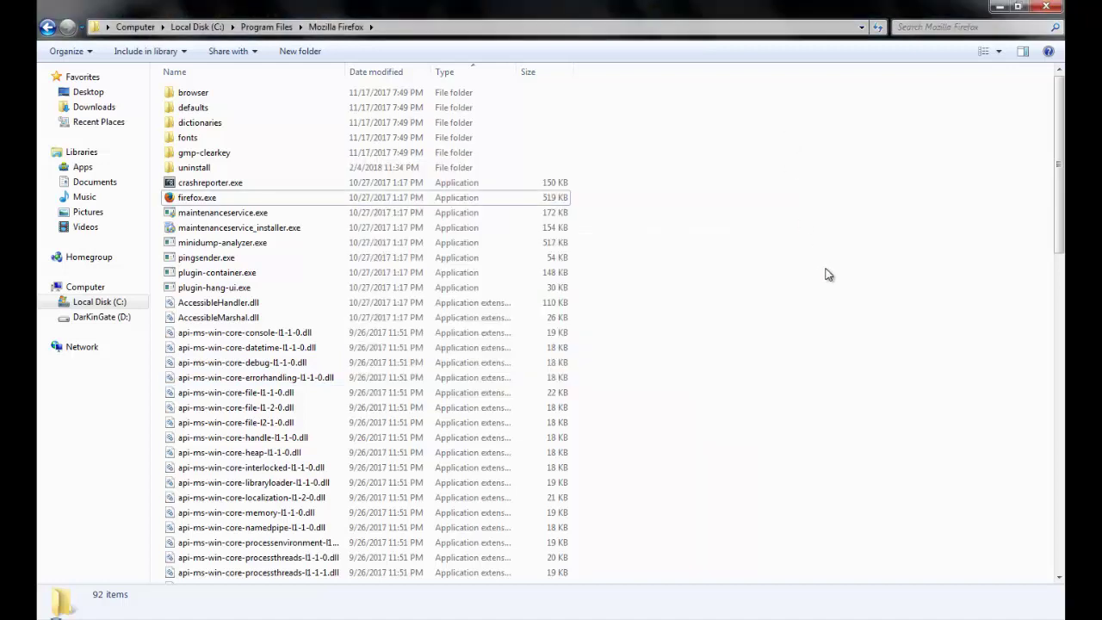